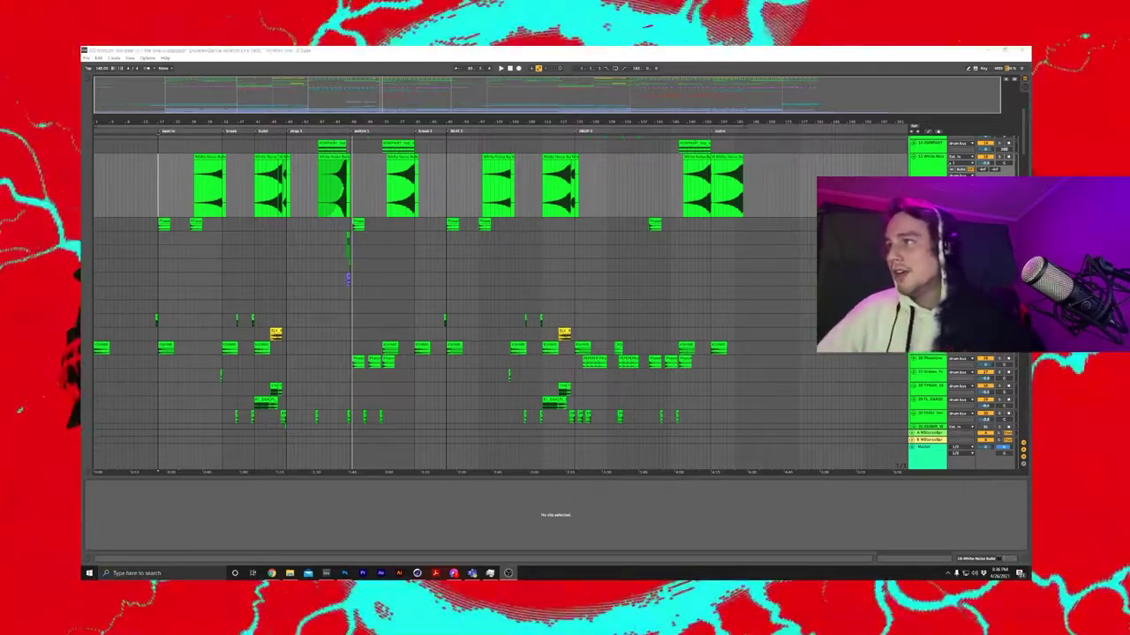
# Step: Open the White Noise Build clip before the break and place the playback start at the build section
pyautogui.scroll(3, 554, 383)
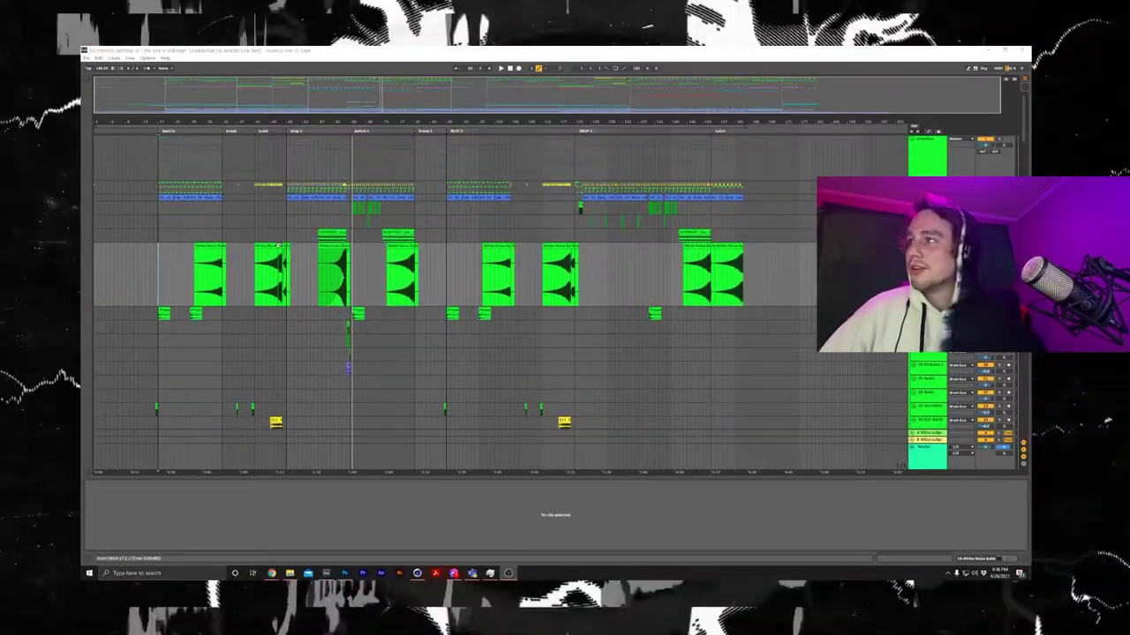
pyautogui.click(212, 247)
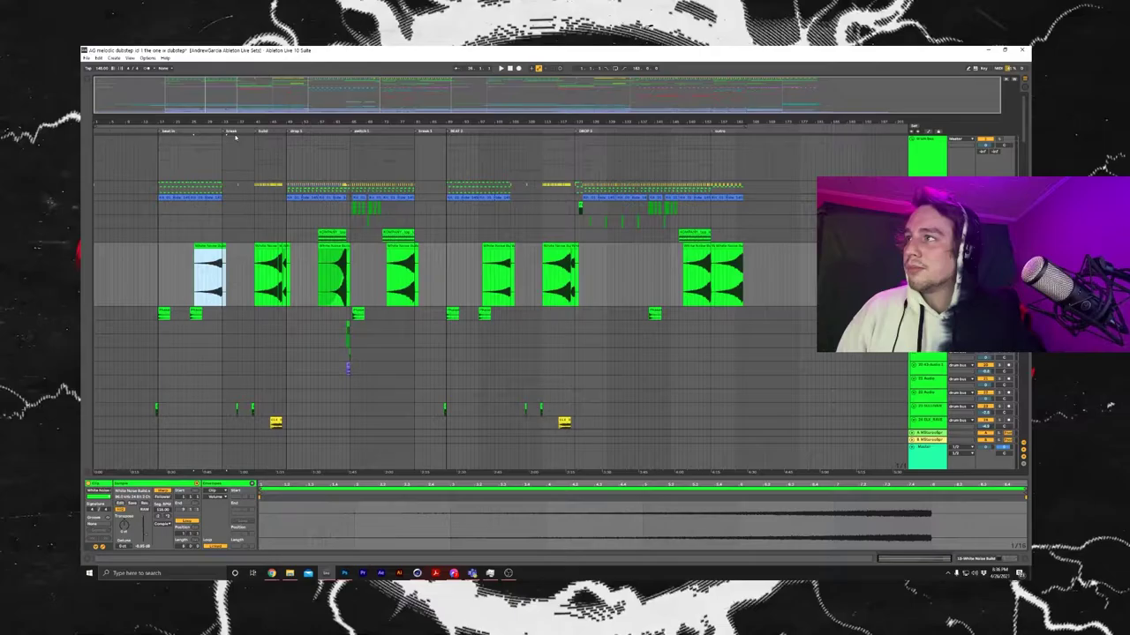
pyautogui.click(256, 132)
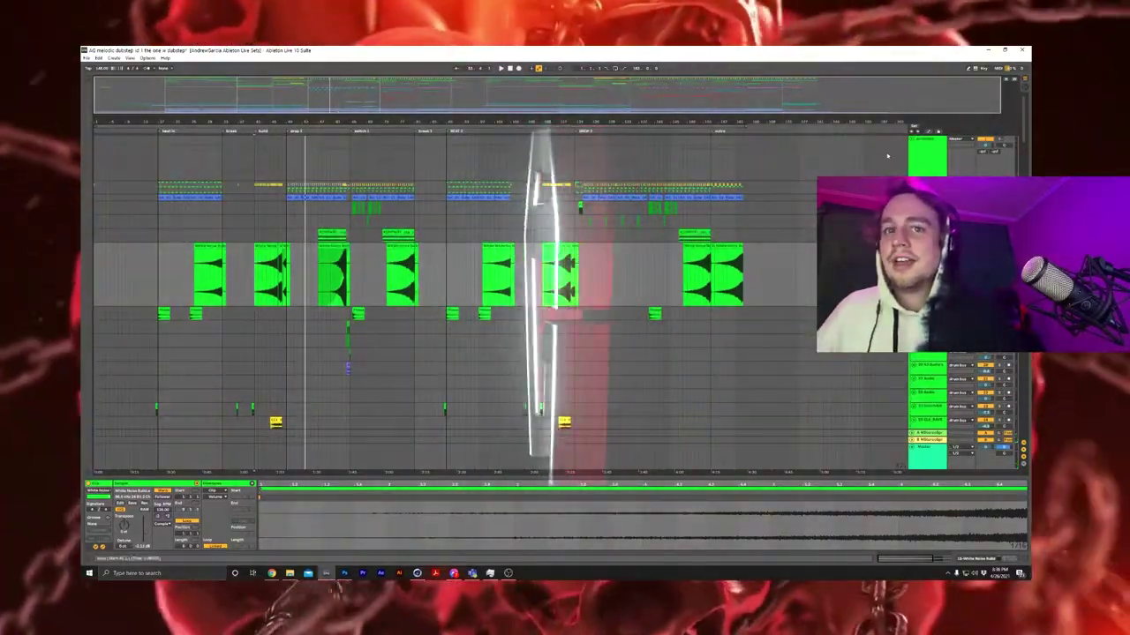
# Step: Play the build section with its accelerating kicks and white noise riser, stopping before drop 1
pyautogui.scroll(-1, 955, 165)
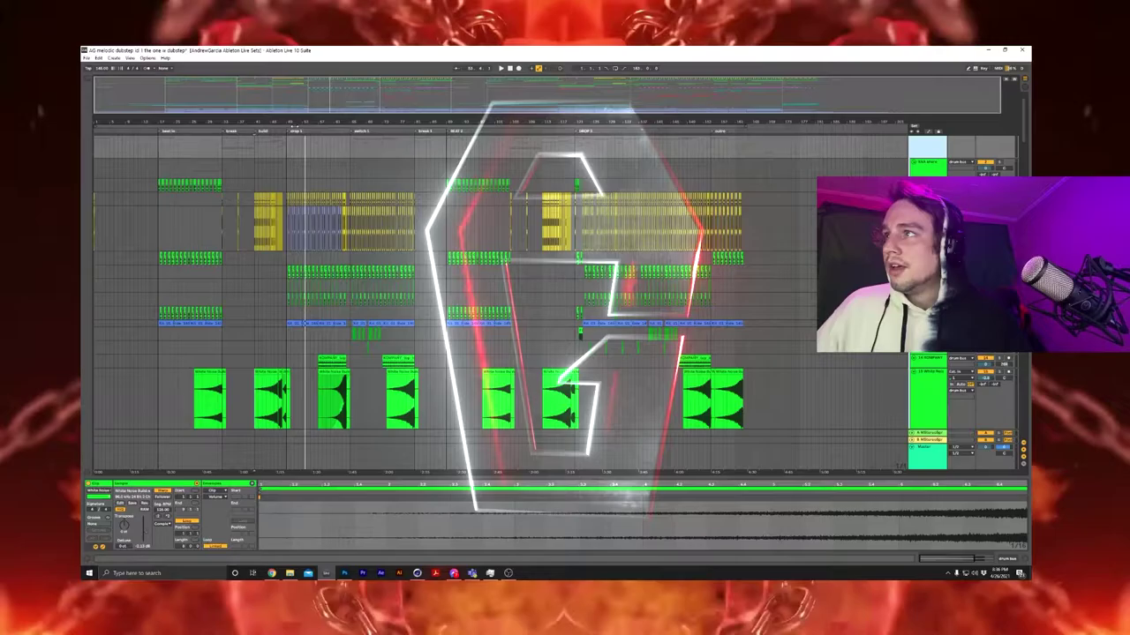
pyautogui.scroll(3, 265, 199)
pyautogui.scroll(1, 365, 199)
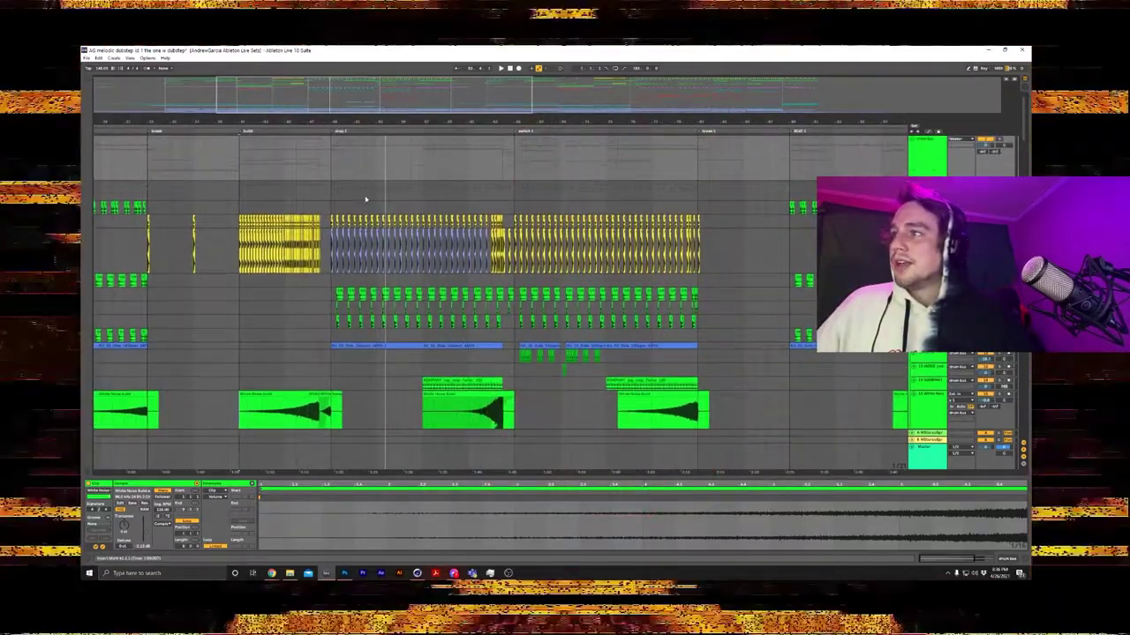
pyautogui.moveTo(286, 93)
pyautogui.mouseDown()
pyautogui.moveTo(286, 133)
pyautogui.moveTo(286, 110)
pyautogui.mouseUp()
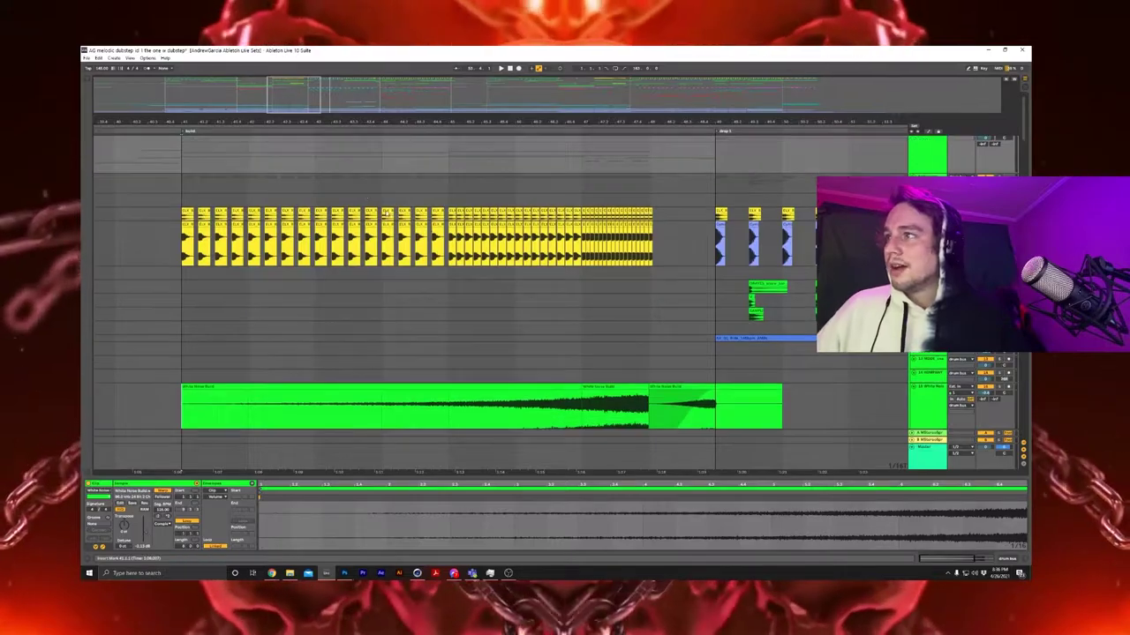
pyautogui.scroll(-5, 542, 188)
pyautogui.scroll(2, 542, 188)
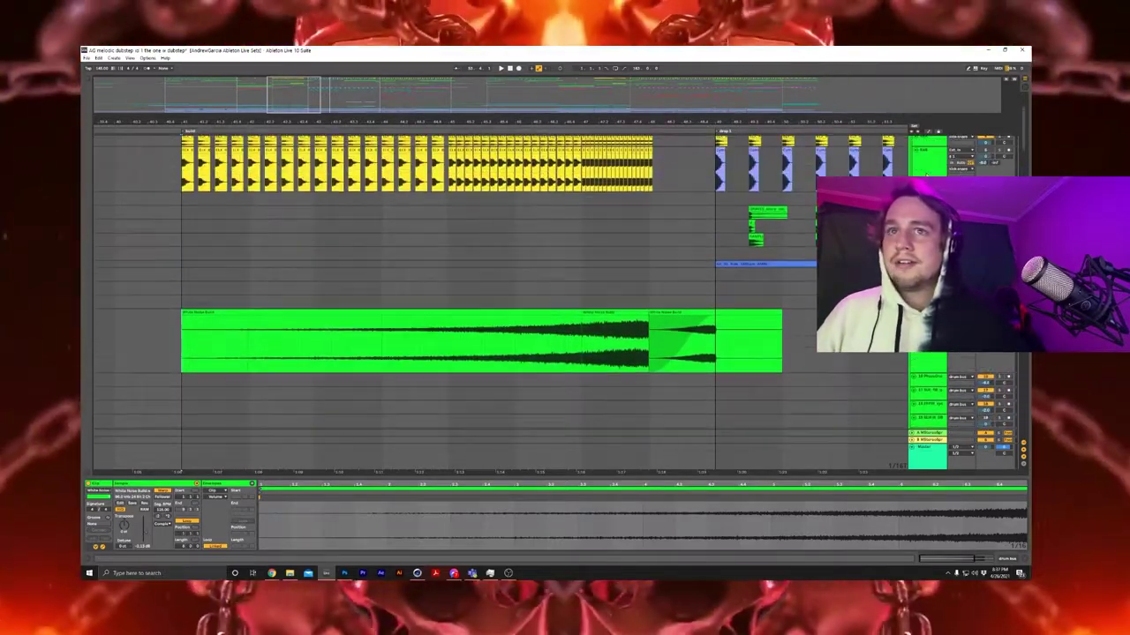
pyautogui.scroll(1, 1000, 155)
pyautogui.press('space')
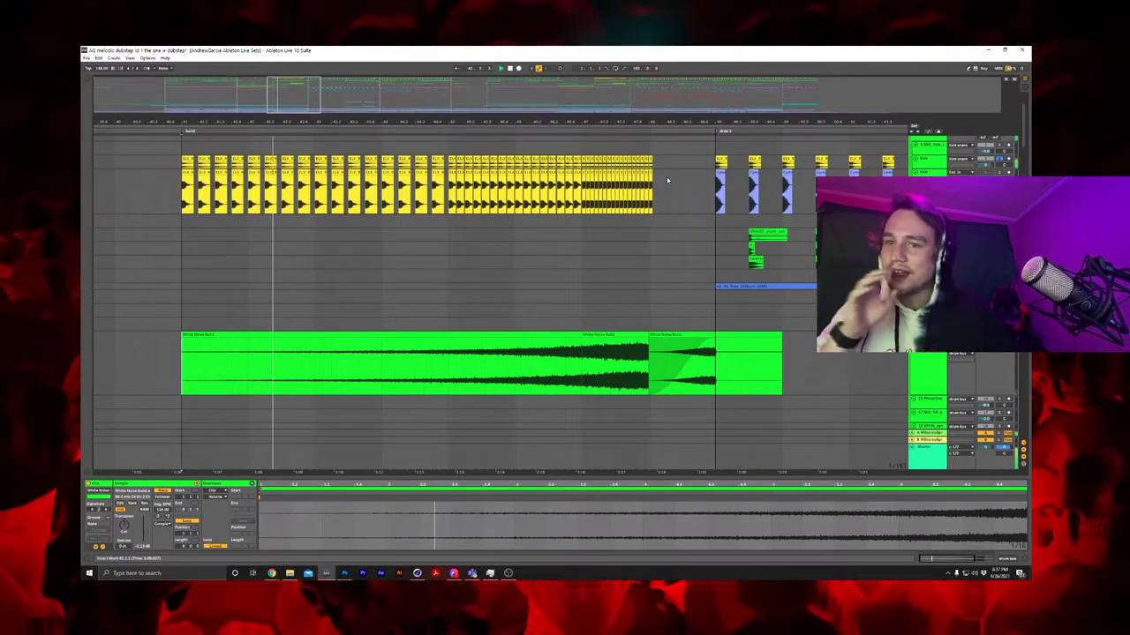
pyautogui.scroll(1, 697, 231)
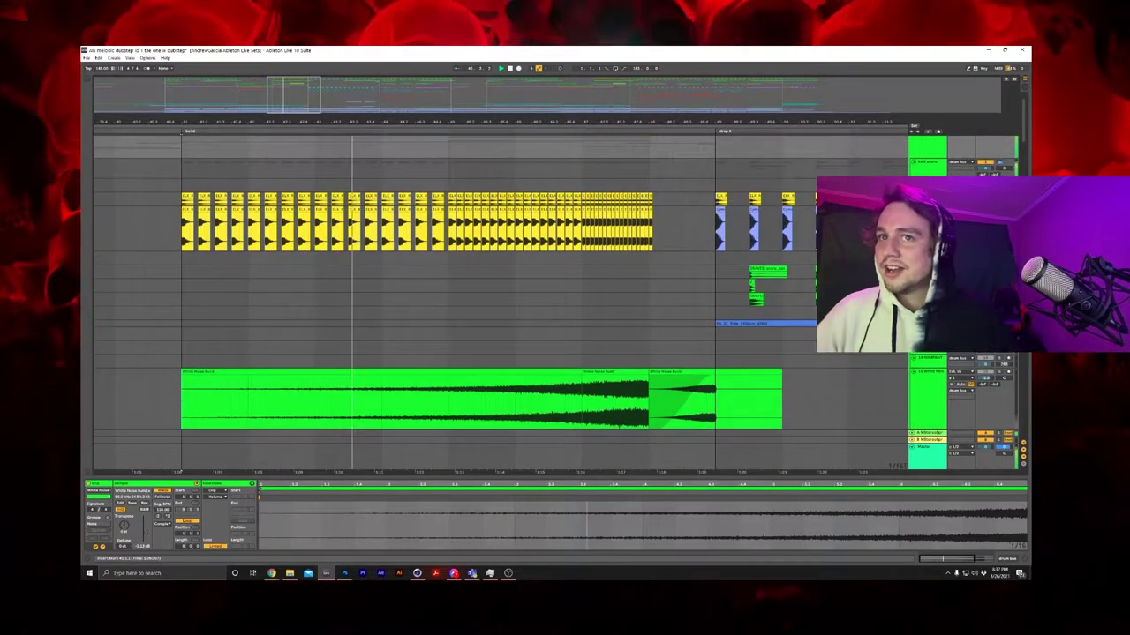
pyautogui.scroll(1, 702, 234)
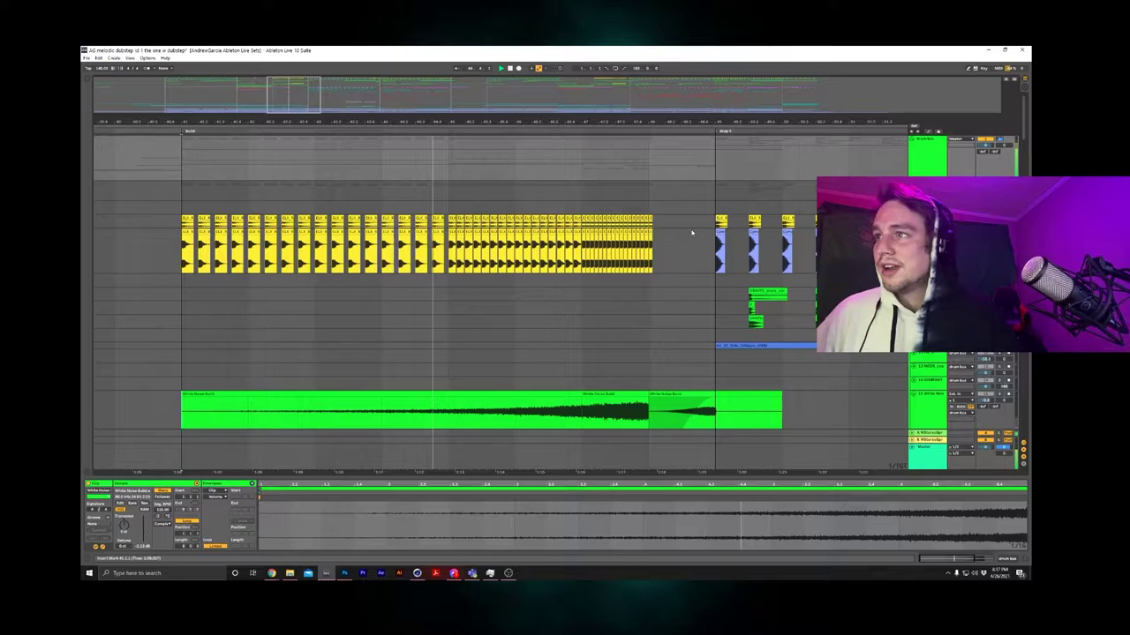
pyautogui.moveTo(450, 122); pyautogui.dragTo(450, 96)
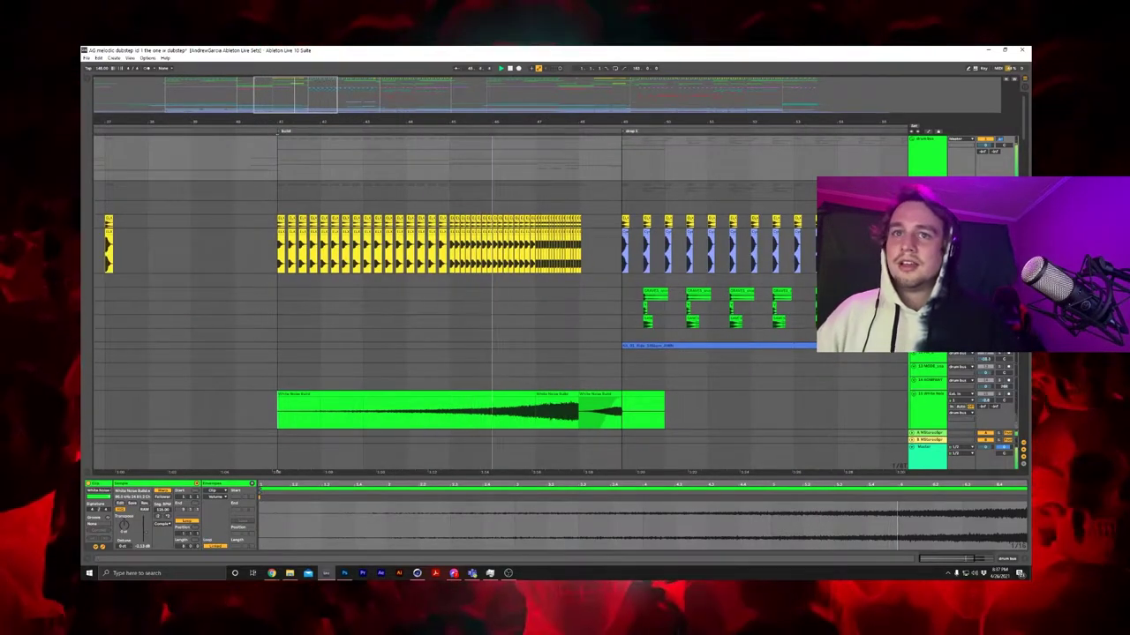
pyautogui.press('space')
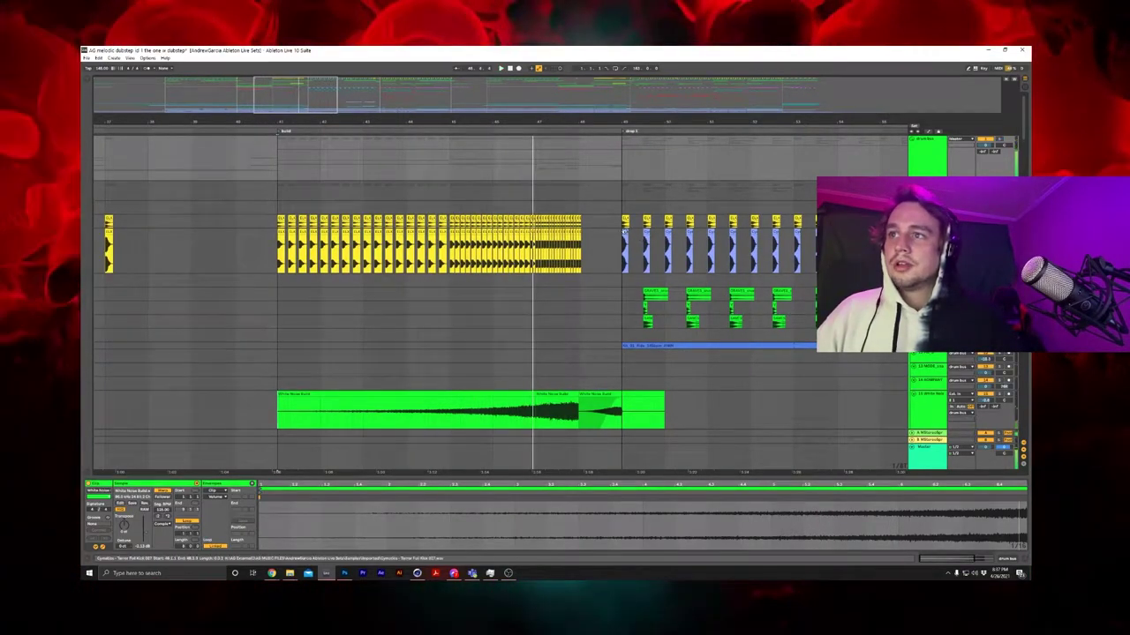
# Step: Inspect the first kick clip of drop 1 and audition the short middle snare layer on the first snare hit
pyautogui.click(625, 233)
pyautogui.scroll(-5, 637, 212)
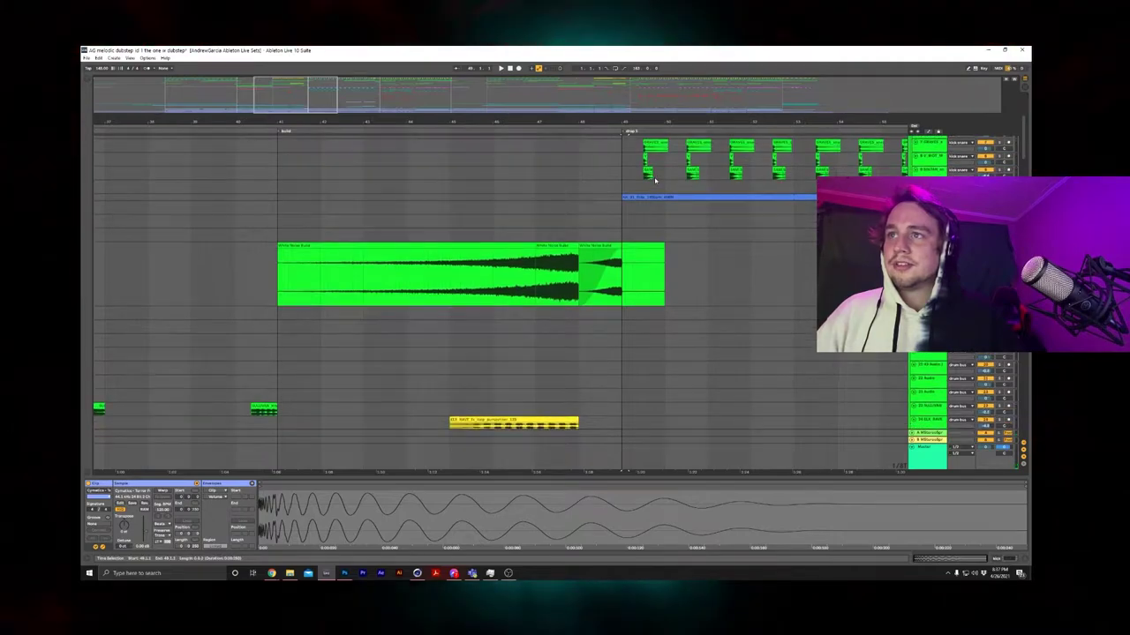
pyautogui.click(655, 147)
pyautogui.moveTo(308, 96); pyautogui.dragTo(243, 155)
pyautogui.click(242, 156)
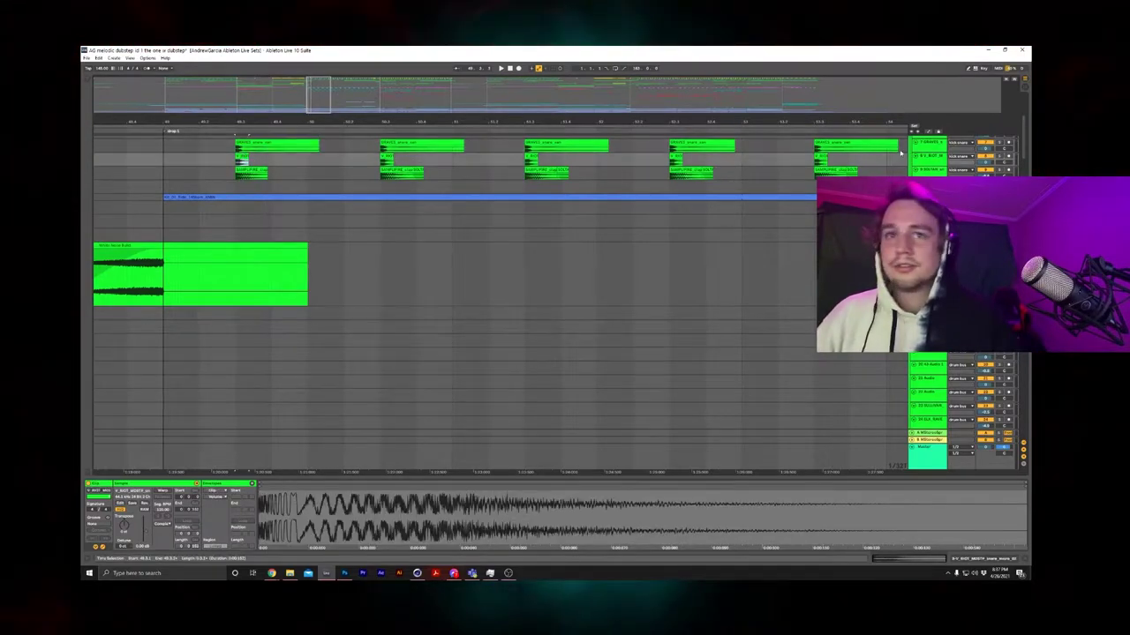
pyautogui.press('space')
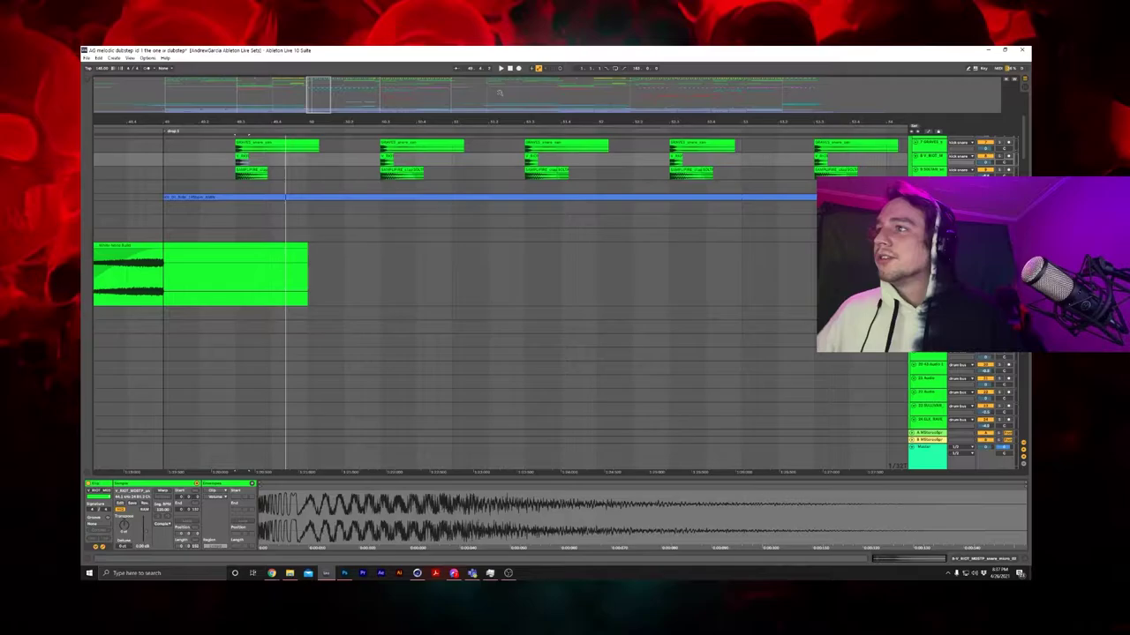
# Step: Audition the SAMPLIFIRE clap layer on the second snare hit of drop 1
pyautogui.click(380, 174)
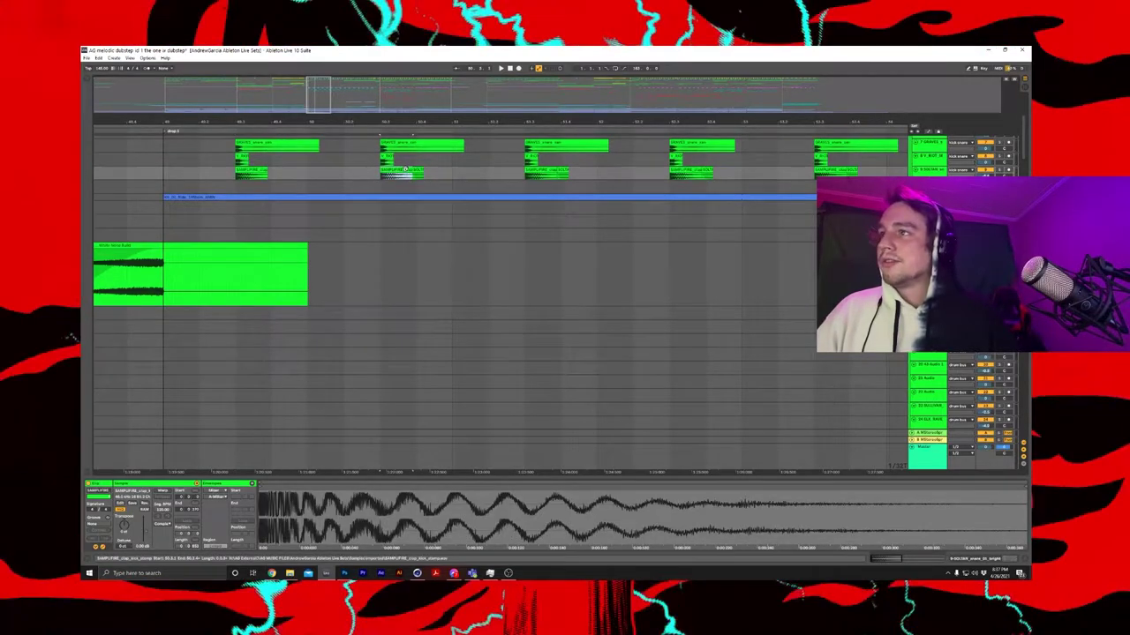
pyautogui.press('space')
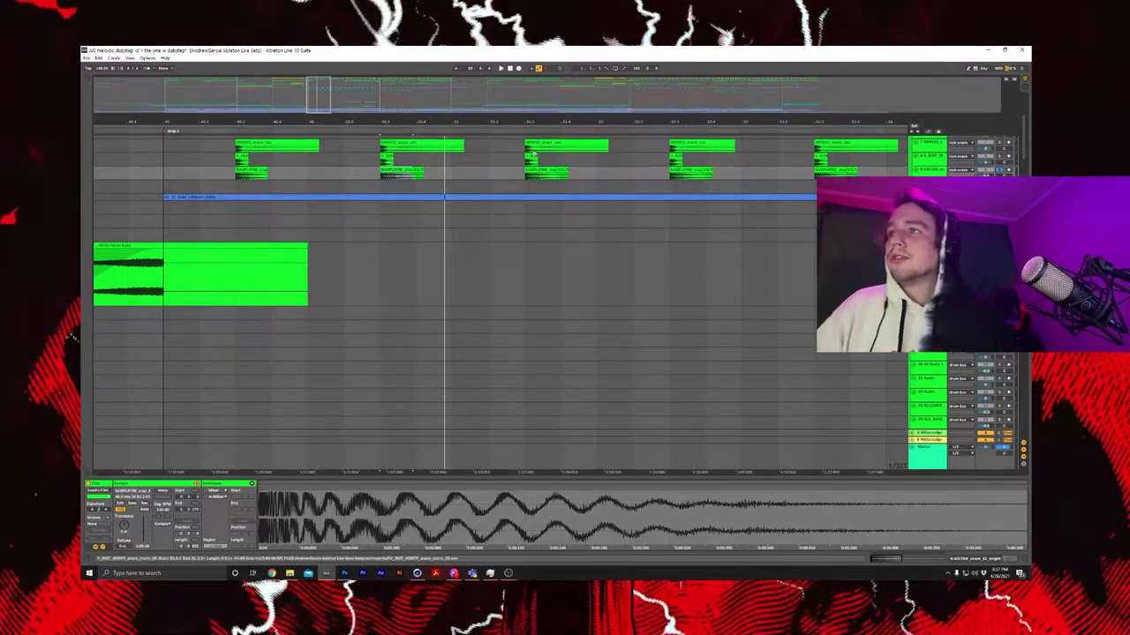
pyautogui.press('space')
# Step: Audition the GRAVES snare layer on the second snare hit of drop 1
pyautogui.click(532, 146)
pyautogui.scroll(3, 532, 176)
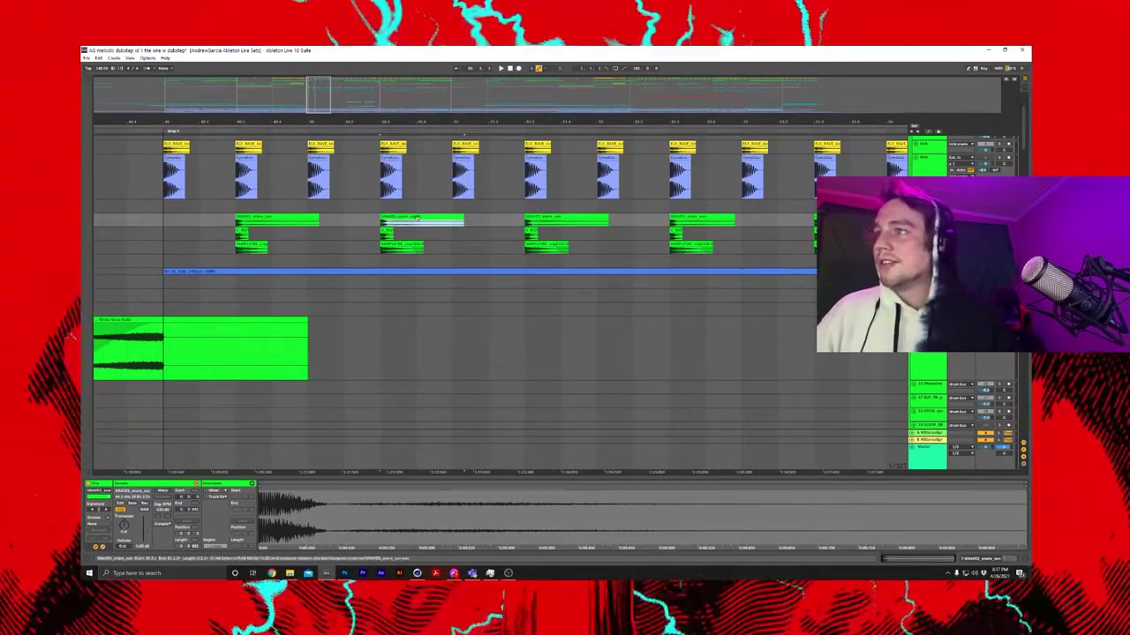
pyautogui.press('space')
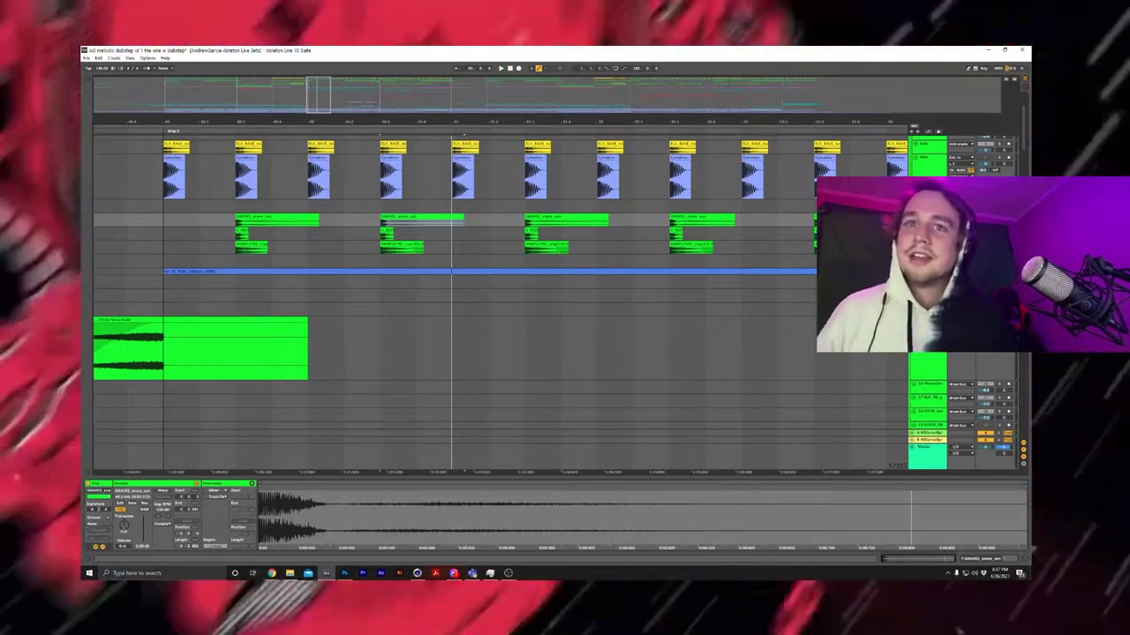
# Step: Show the whole of drop 1 and open the EQ Eight on the tall kick track
pyautogui.scroll(3, 782, 250)
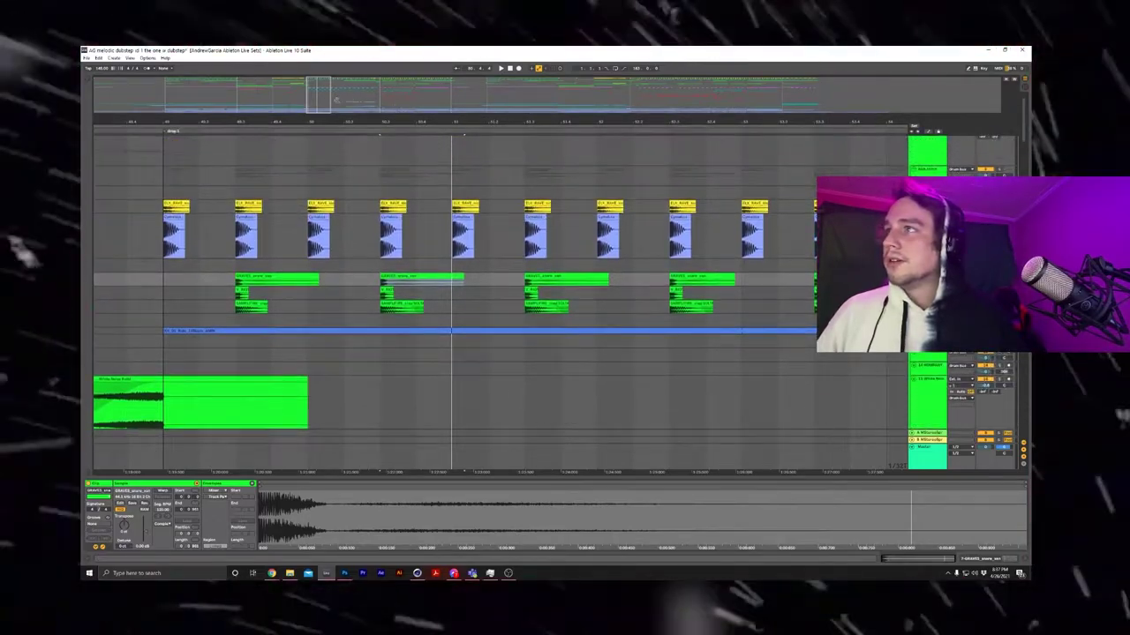
pyautogui.moveTo(337, 101); pyautogui.dragTo(337, 58)
pyautogui.scroll(-1, 721, 282)
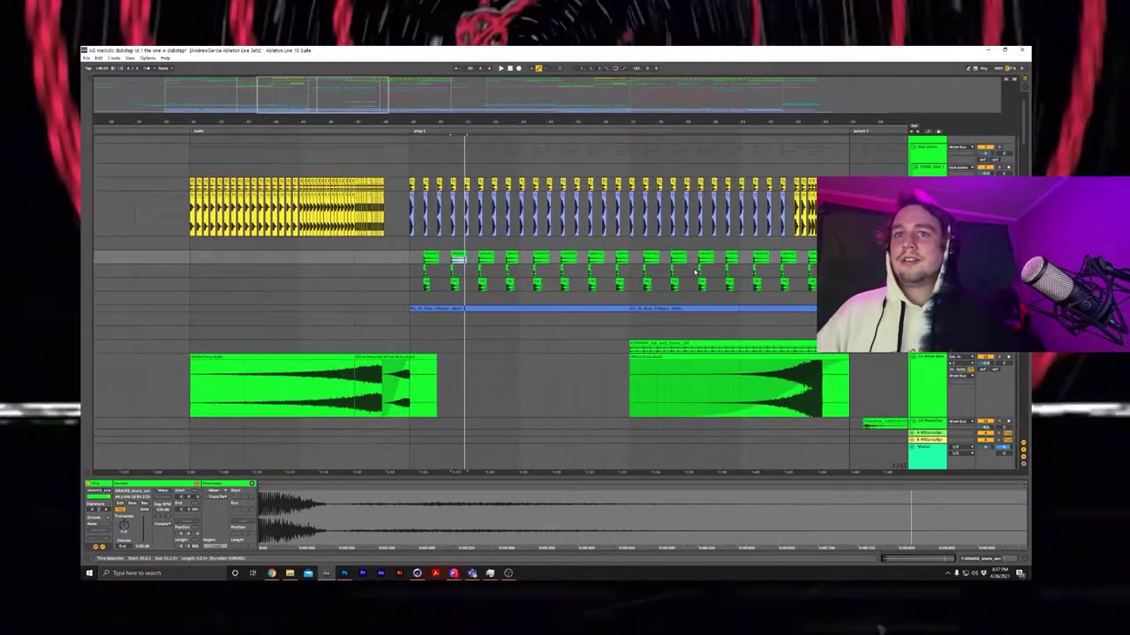
pyautogui.scroll(1, 720, 283)
pyautogui.click(927, 208)
pyautogui.doubleClick(927, 221)
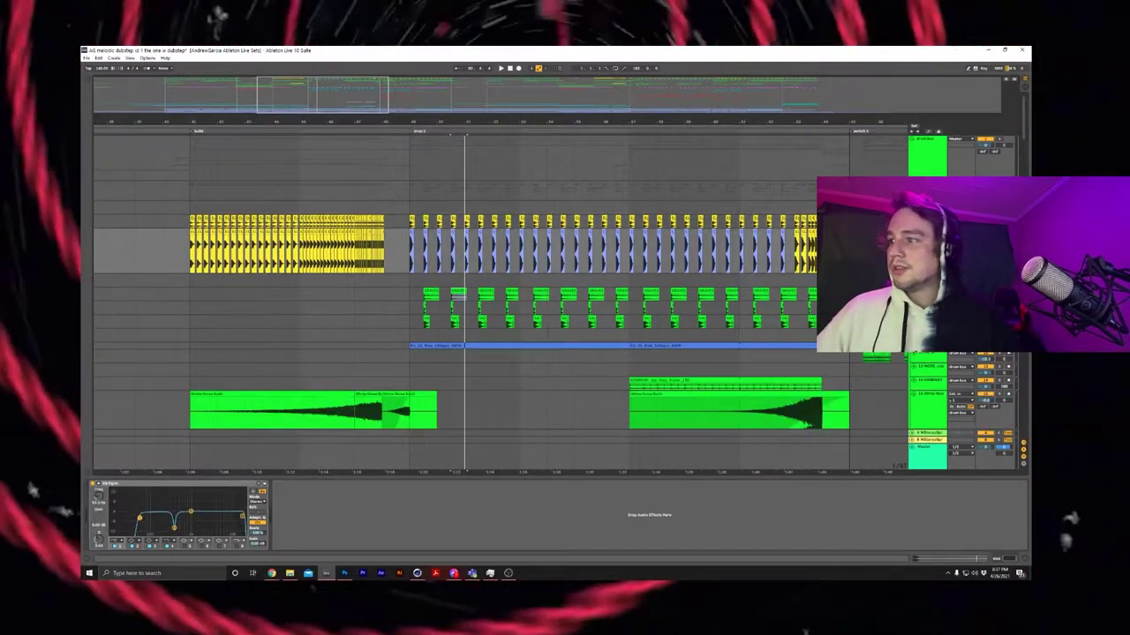
# Step: Unfold the ride loop track, select its first clip in drop 1 and play the loop on its own
pyautogui.scroll(-5, 548, 291)
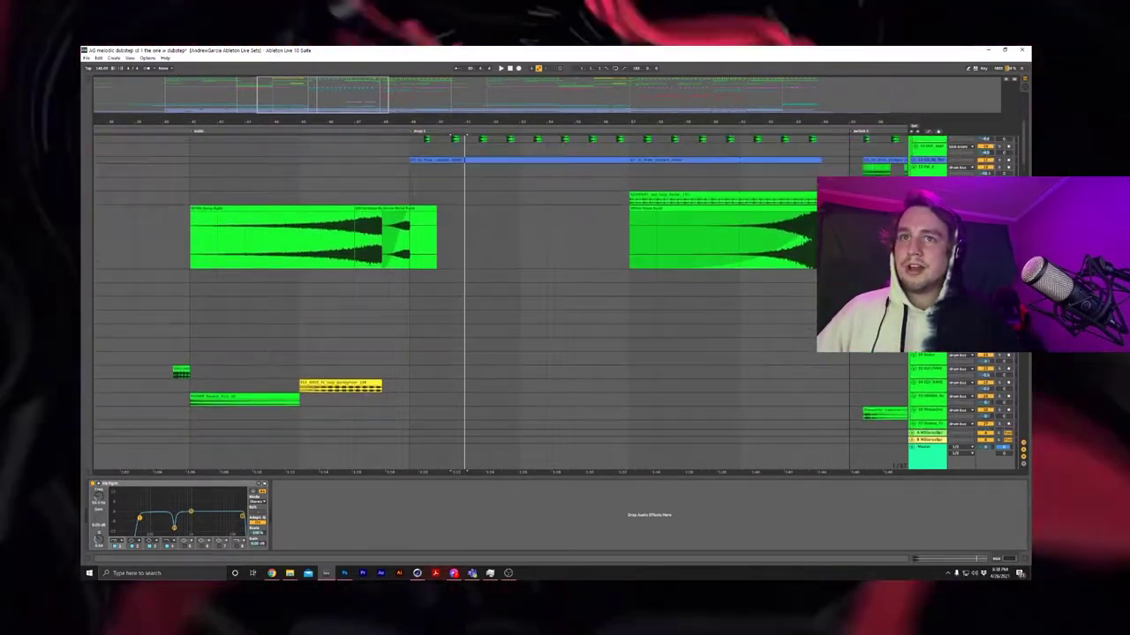
pyautogui.scroll(2, 547, 292)
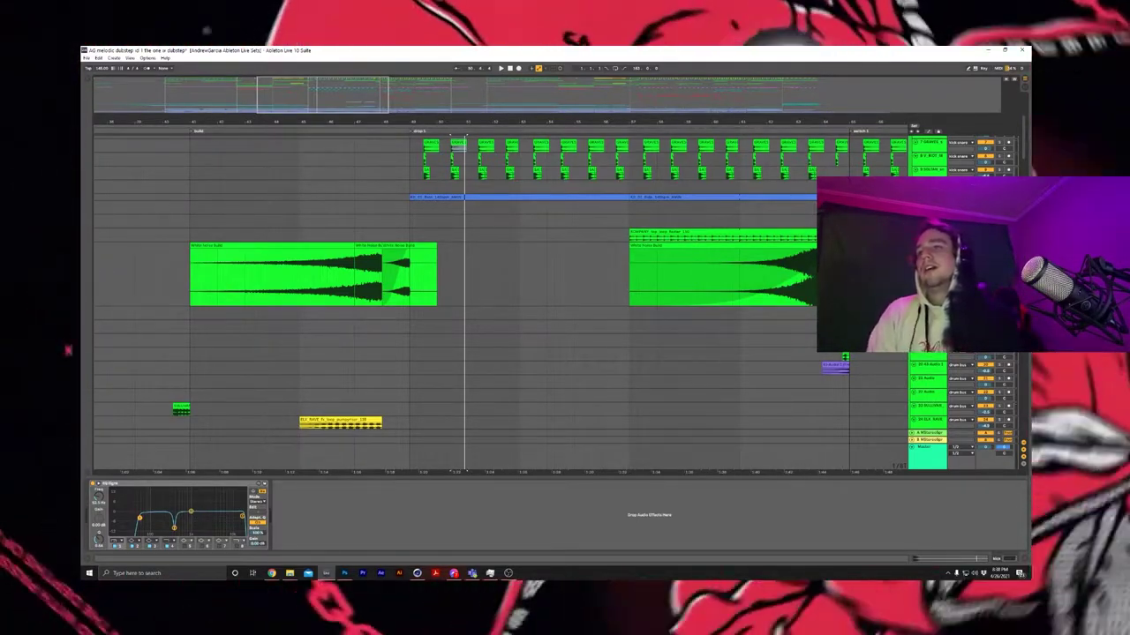
pyautogui.scroll(3, 608, 270)
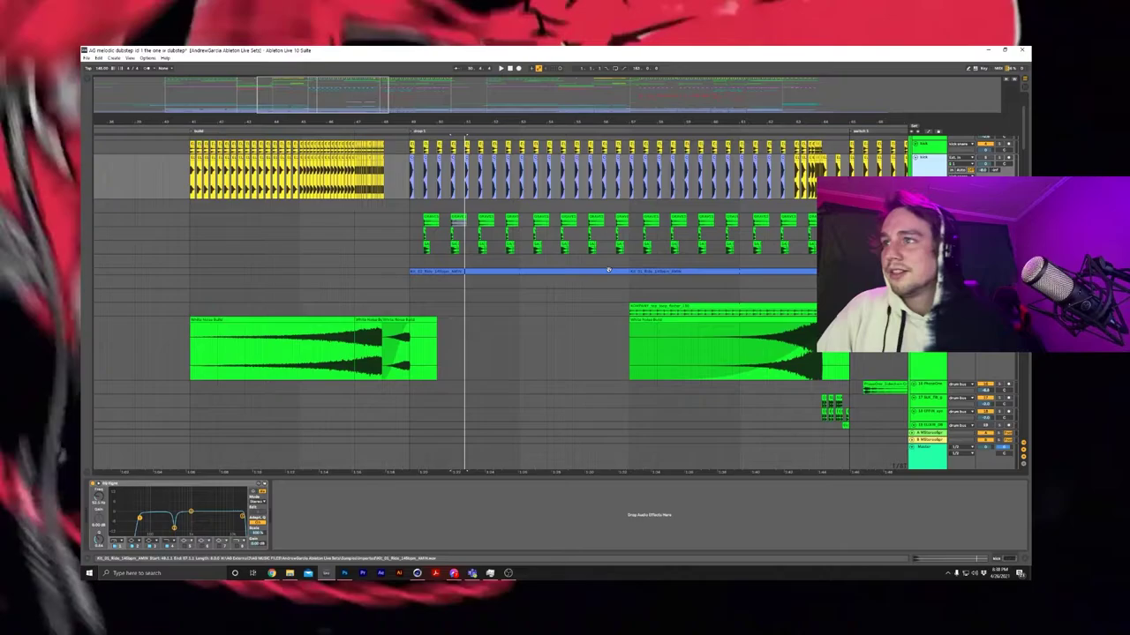
pyautogui.click(483, 271)
pyautogui.press('u')
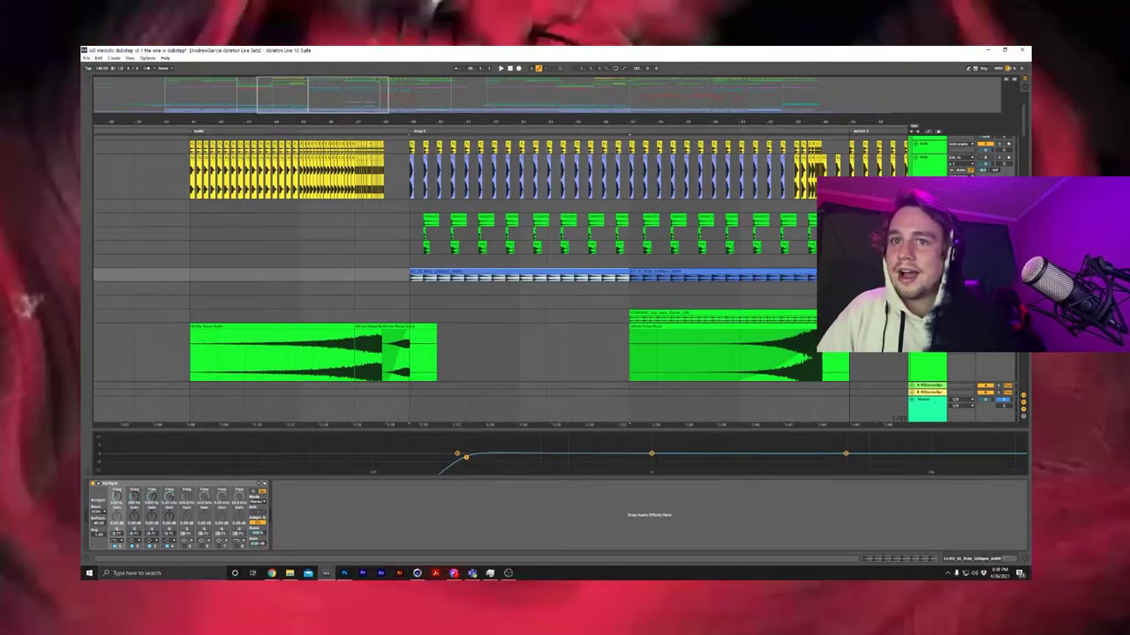
pyautogui.press('0')
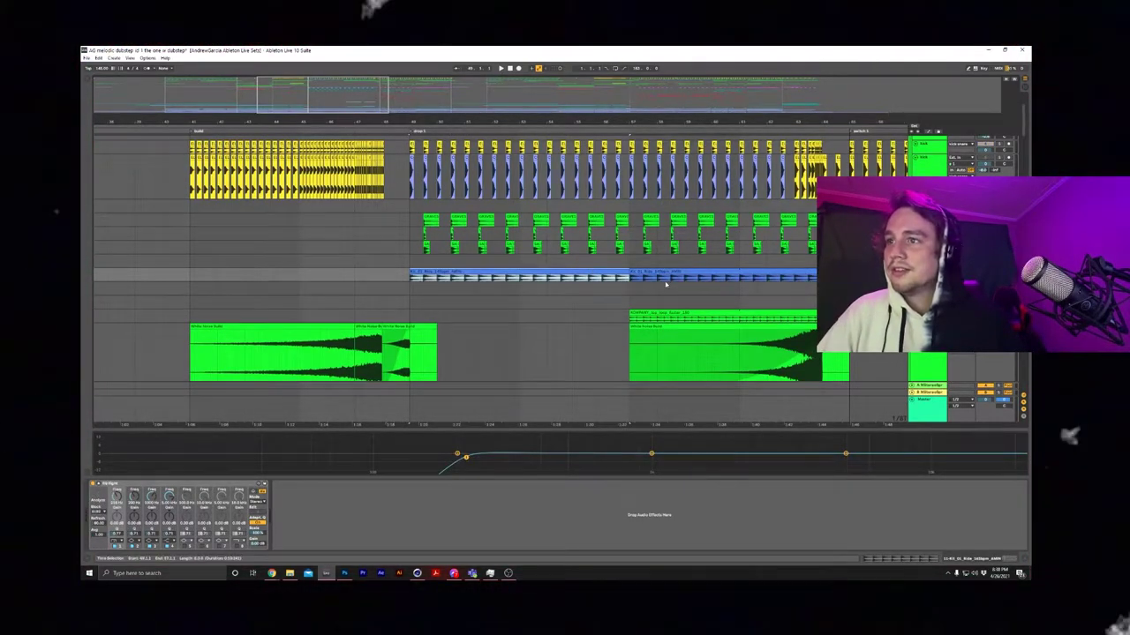
pyautogui.press('space')
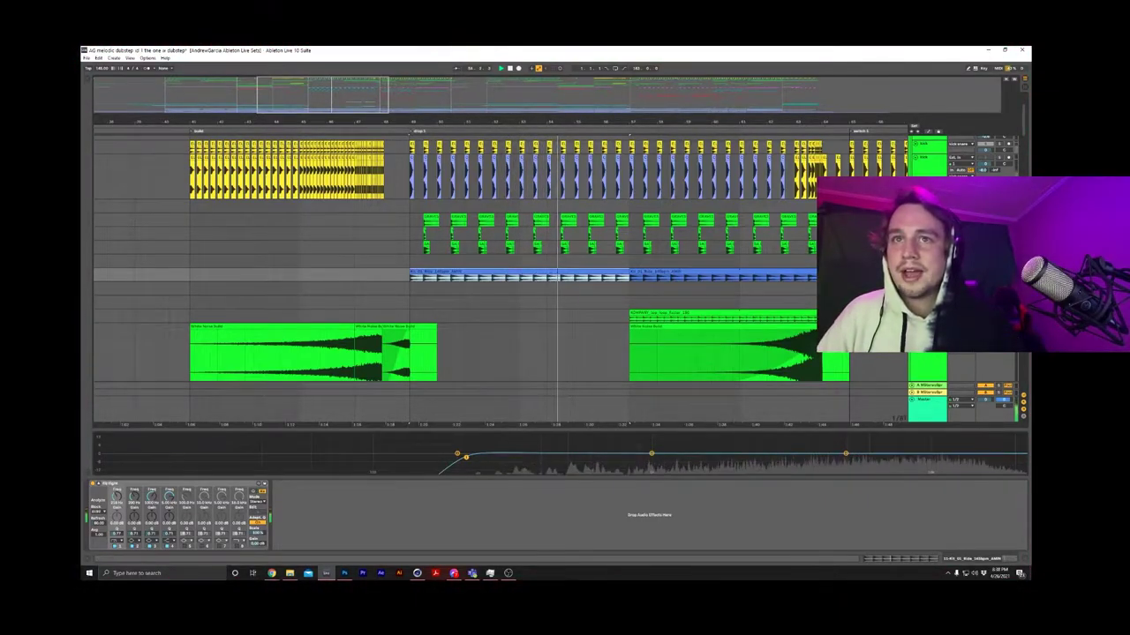
# Step: Listen to the kick and snare group together with the ride loop, and stop playback
pyautogui.scroll(2, 500, 279)
pyautogui.click(998, 163)
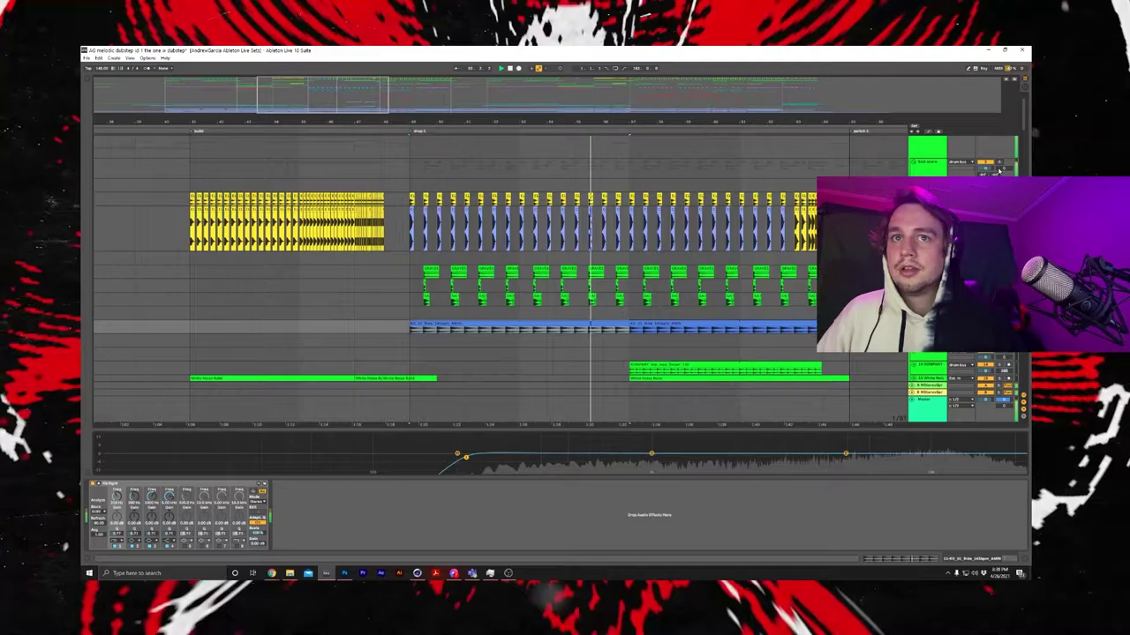
pyautogui.scroll(-2, 724, 282)
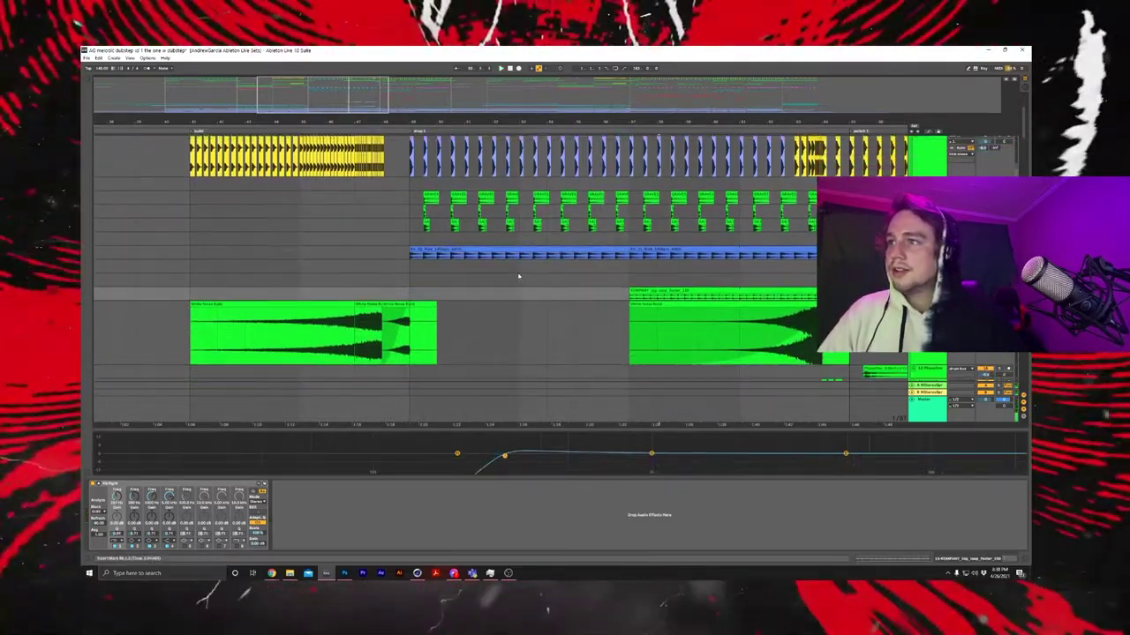
# Step: Select the KOMPANY top loop clip in the second half of drop 1 and listen to it
pyautogui.scroll(-3, 659, 291)
pyautogui.scroll(-2, 644, 229)
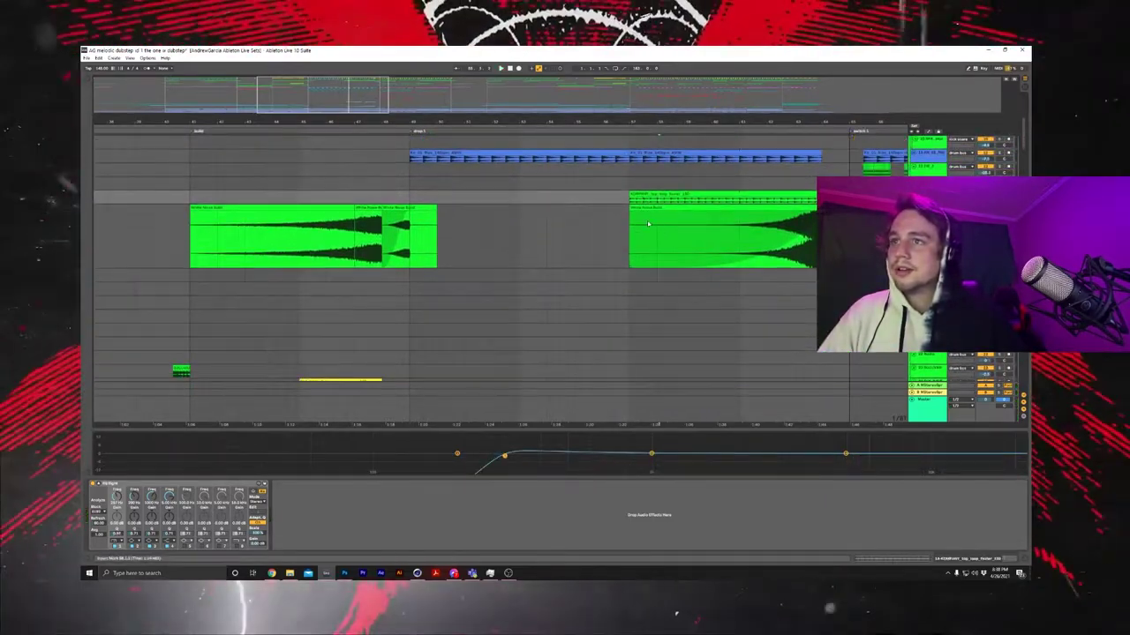
pyautogui.click(673, 186)
pyautogui.scroll(1, 674, 187)
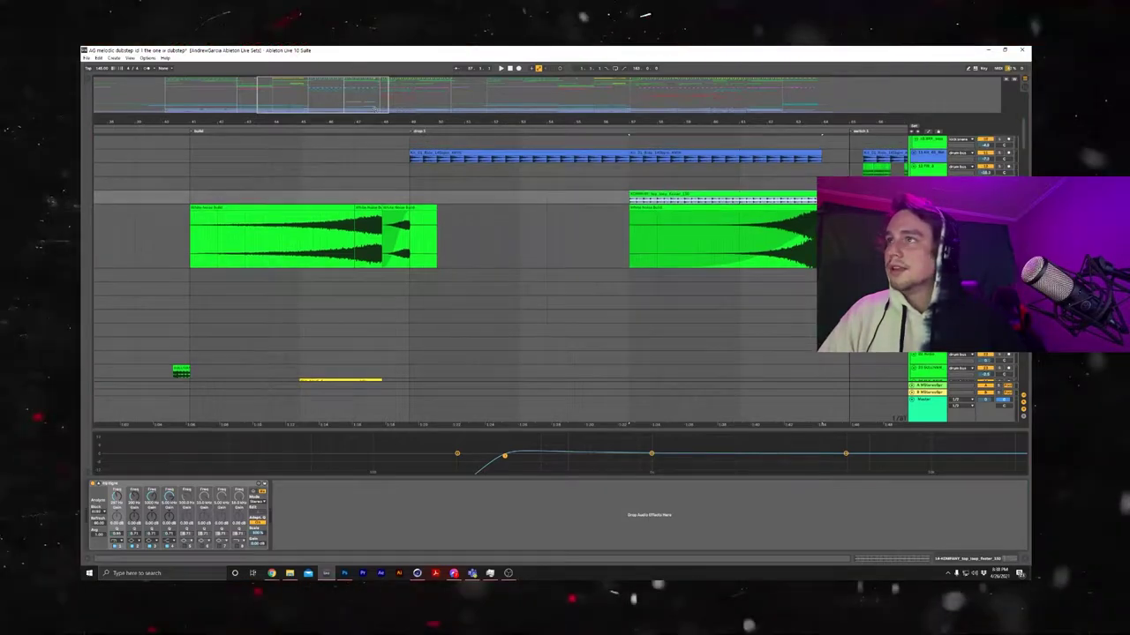
pyautogui.moveTo(472, 121); pyautogui.dragTo(399, 120)
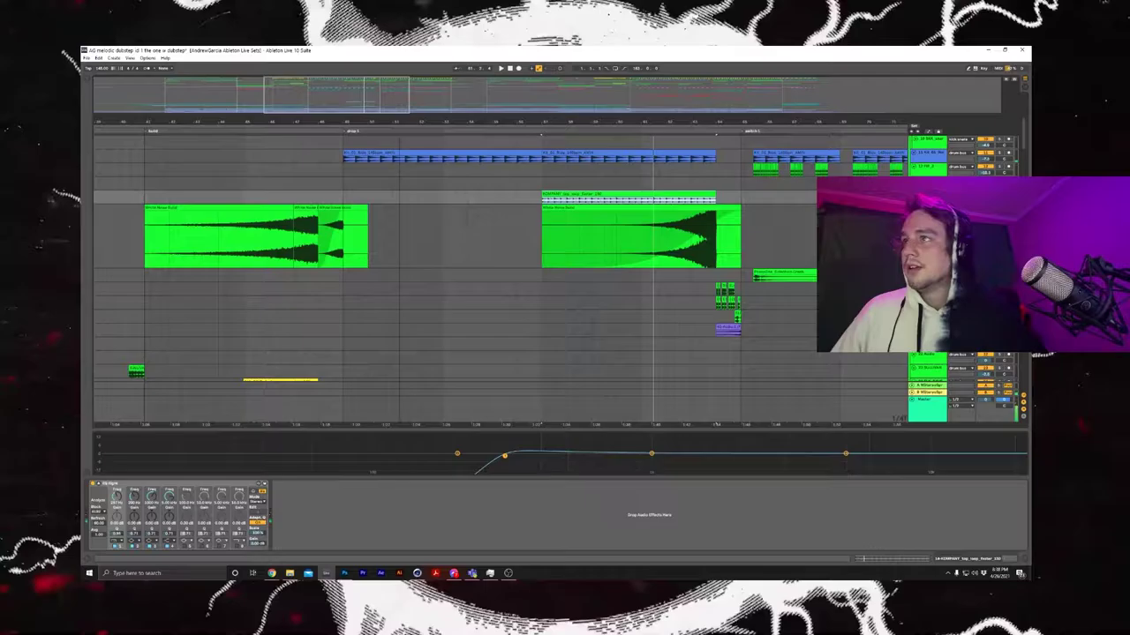
# Step: Locate the effects tracks below the risers and select the long clip at the start of the break section
pyautogui.scroll(-3, 402, 221)
pyautogui.scroll(1, 550, 235)
pyautogui.scroll(-3, 402, 202)
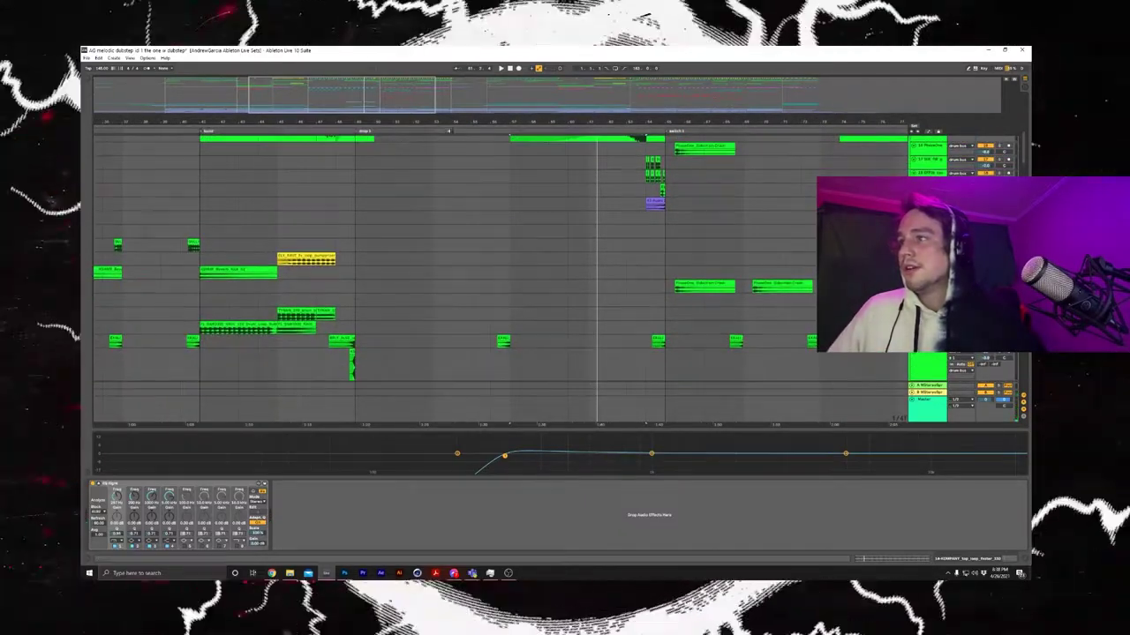
pyautogui.moveTo(449, 122); pyautogui.dragTo(626, 114)
pyautogui.scroll(-2, 405, 306)
pyautogui.scroll(1, 405, 307)
pyautogui.click(297, 248)
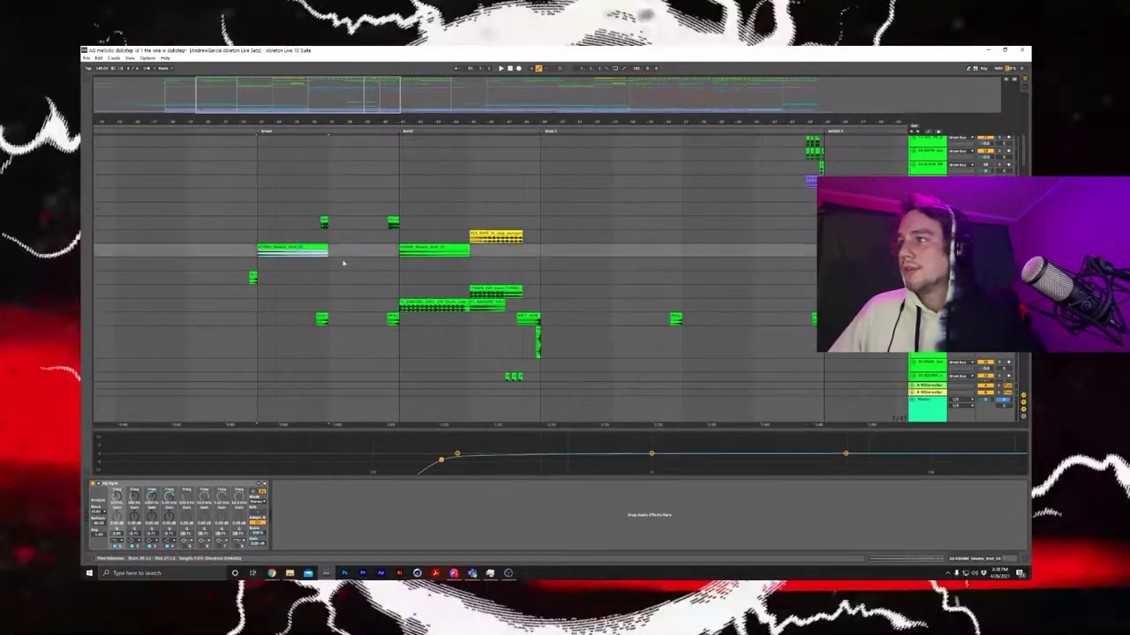
# Step: Review the reverb kick, impact, fill and downlifter clips on the effects tracks around the break and build sections during playback
pyautogui.scroll(10, 344, 263)
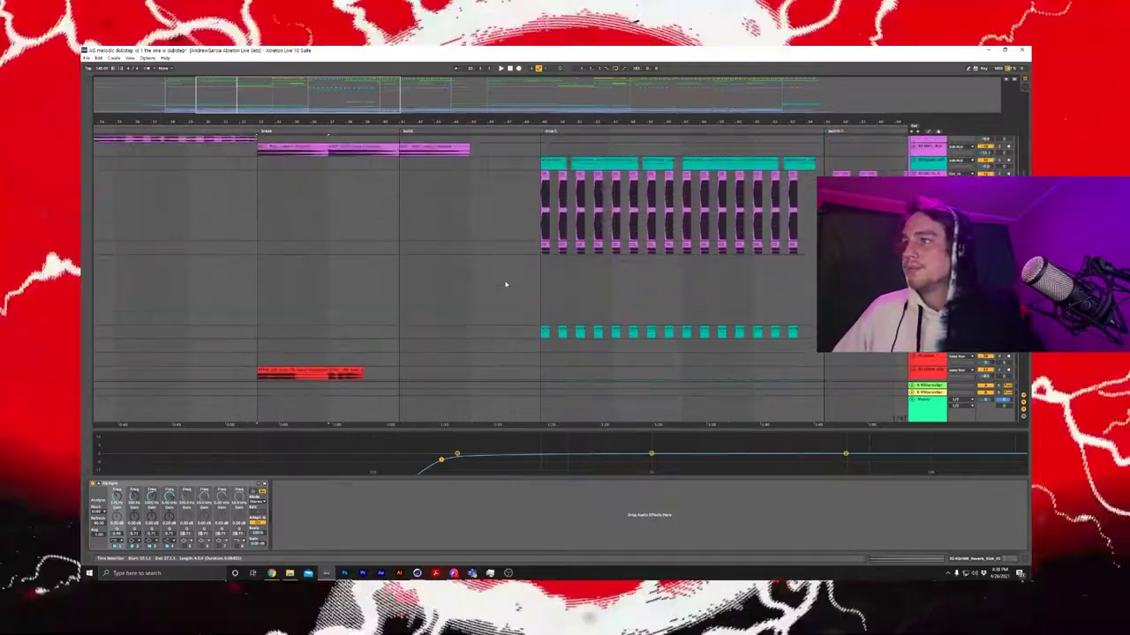
pyautogui.scroll(10, 505, 284)
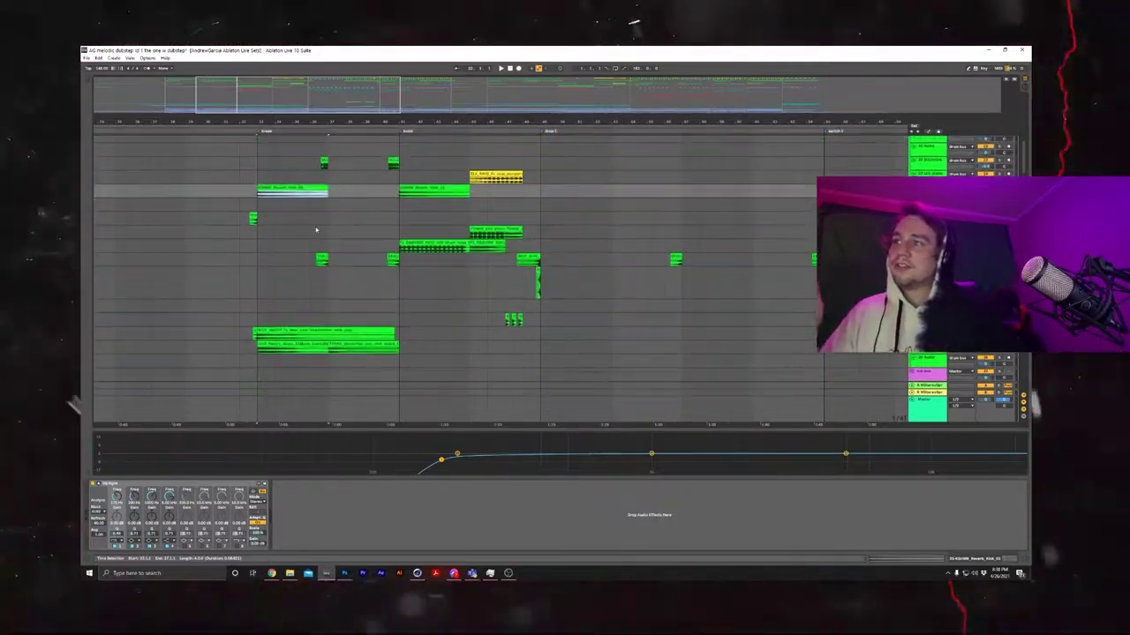
pyautogui.scroll(-1, 316, 231)
pyautogui.hscroll(-4, 315, 230)
pyautogui.scroll(3, 316, 230)
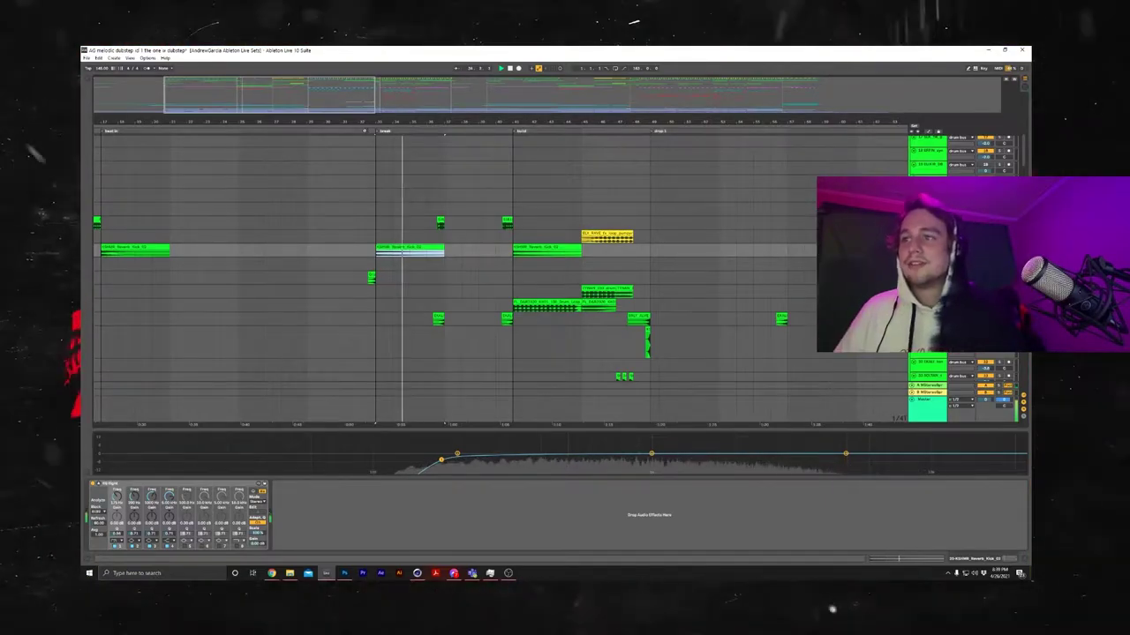
pyautogui.press('-')
pyautogui.scroll(3, 379, 197)
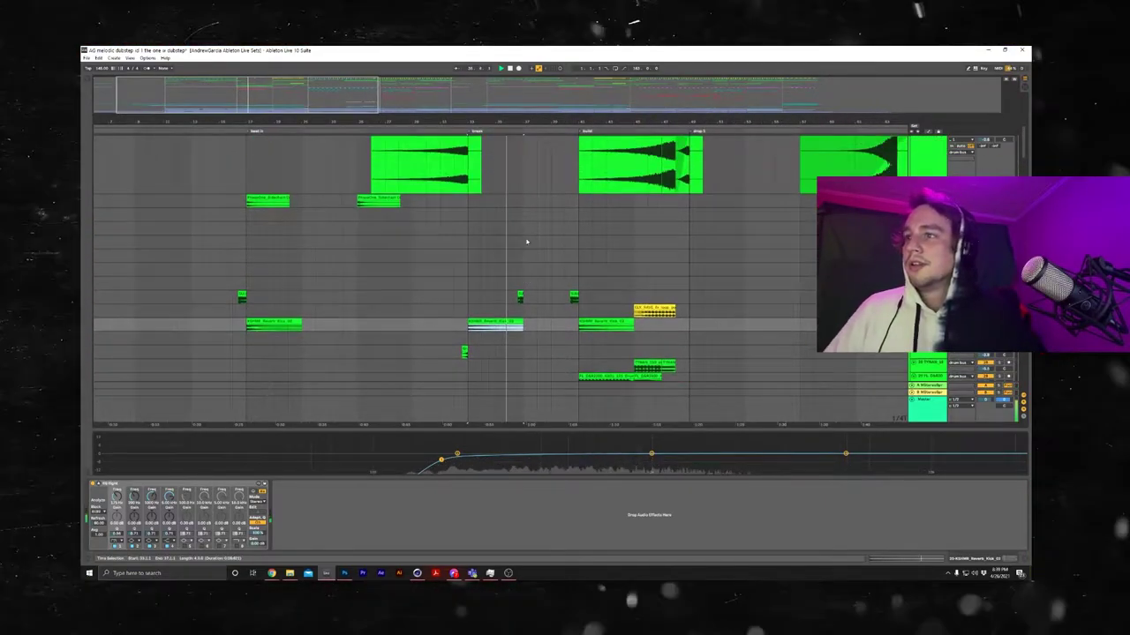
pyautogui.scroll(-3, 526, 242)
pyautogui.scroll(-5, 526, 242)
pyautogui.scroll(4, 517, 237)
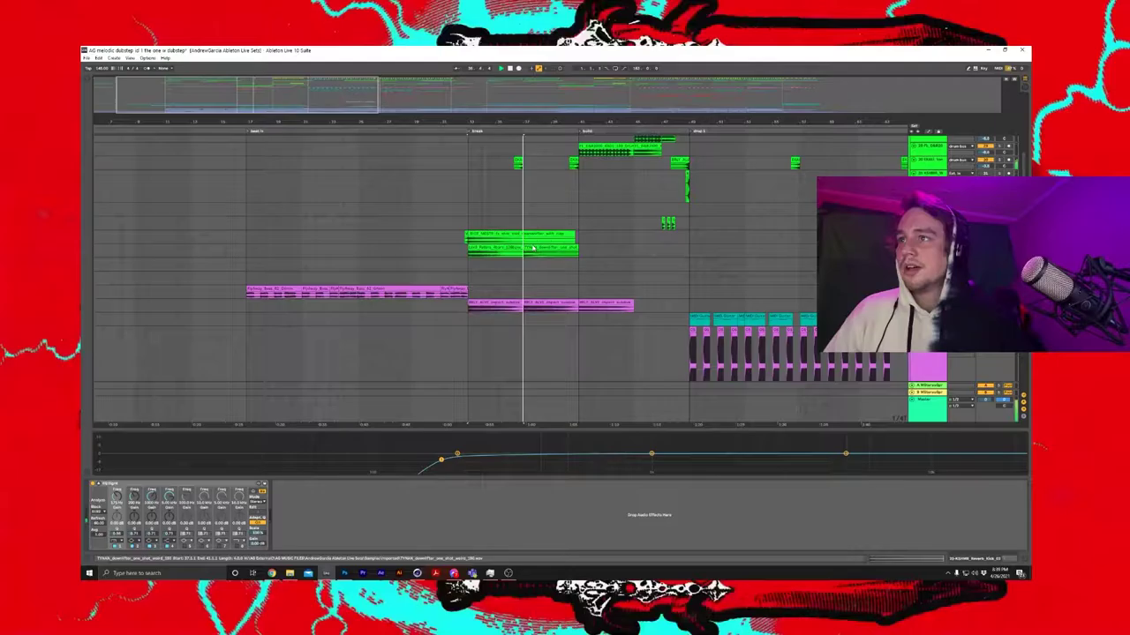
# Step: Examine the downlifters and sub tracks of the break, and select the impact subdrop clip at the start of the build
pyautogui.scroll(-3, 517, 238)
pyautogui.scroll(2, 631, 239)
pyautogui.scroll(-3, 583, 239)
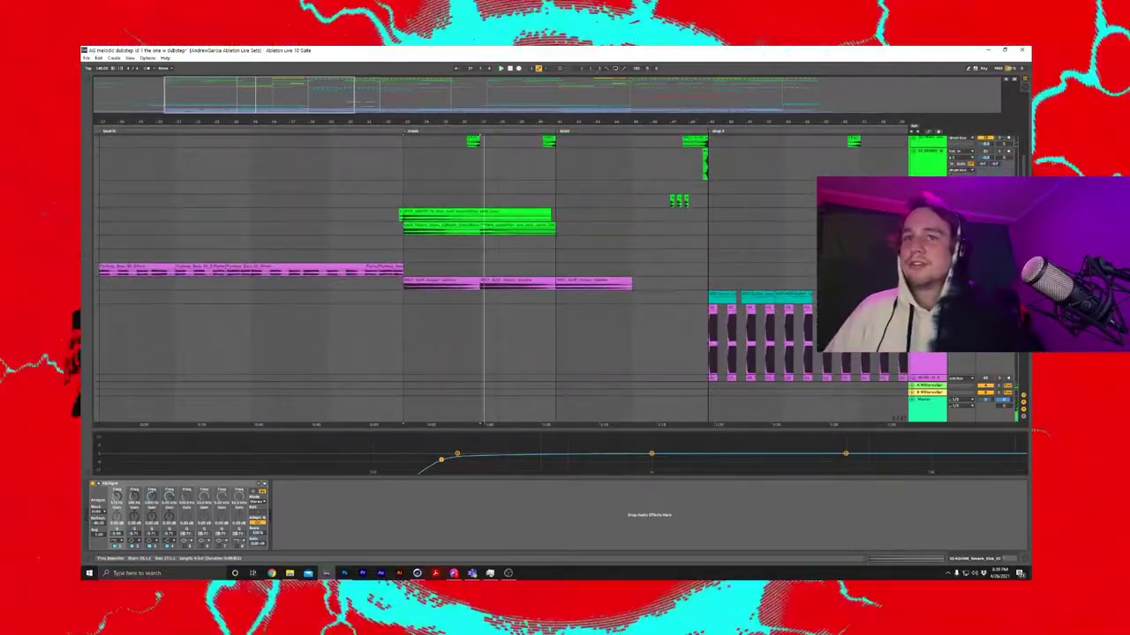
pyautogui.scroll(6, 810, 239)
pyautogui.scroll(-5, 810, 239)
pyautogui.scroll(5, 810, 238)
pyautogui.scroll(-5, 809, 245)
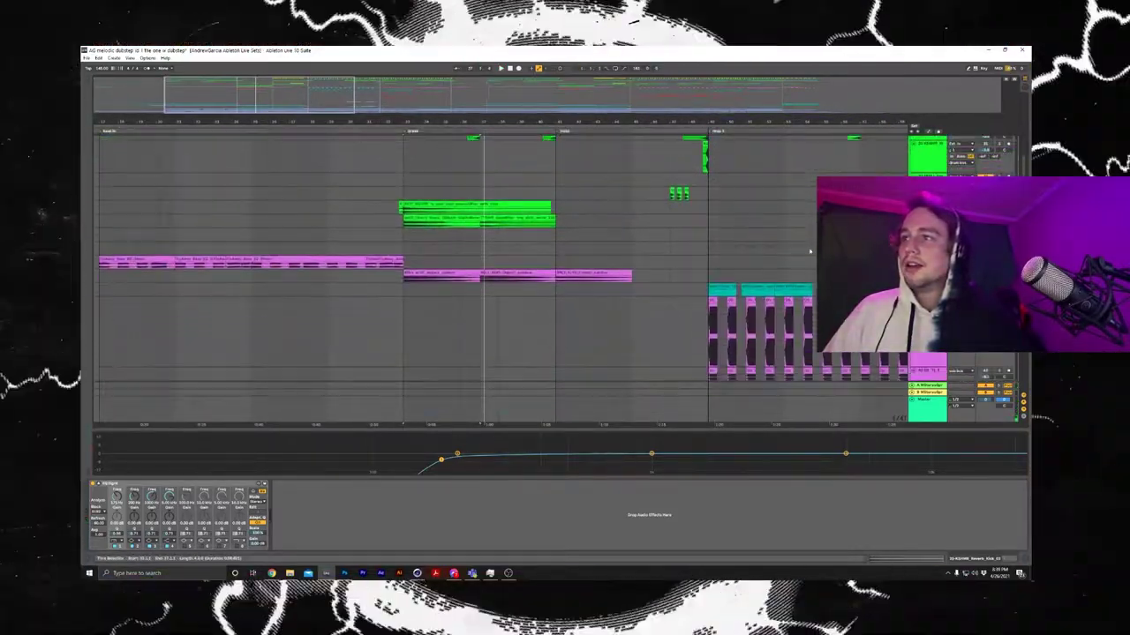
pyautogui.scroll(2, 809, 251)
pyautogui.click(591, 196)
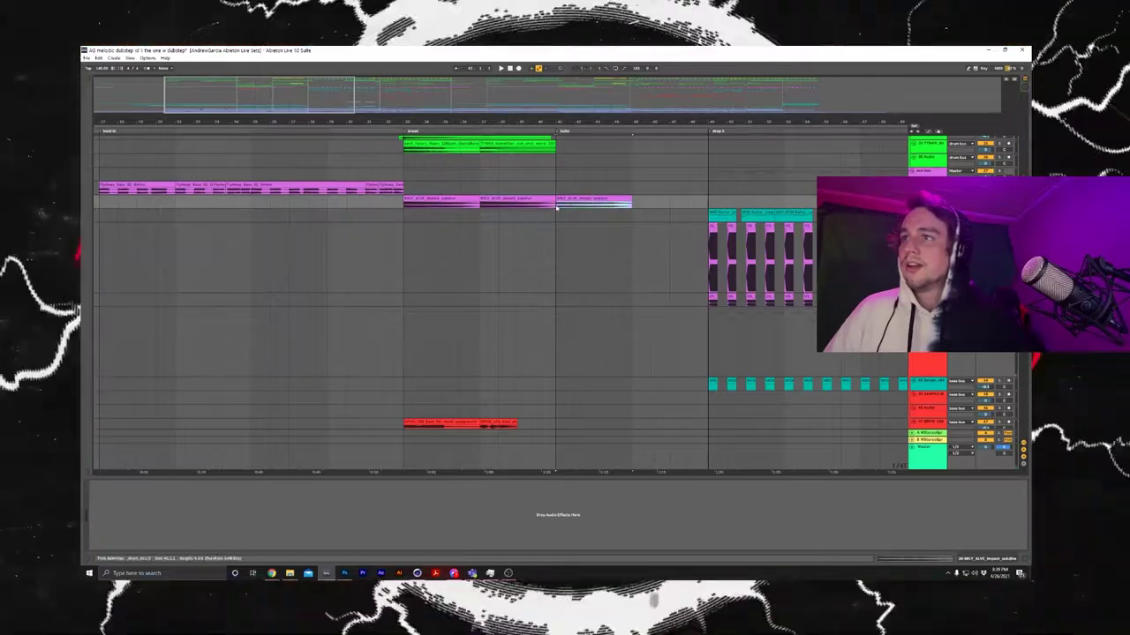
# Step: Select the long Flyaway bass clip in the section before the break and listen to it
pyautogui.click(268, 187)
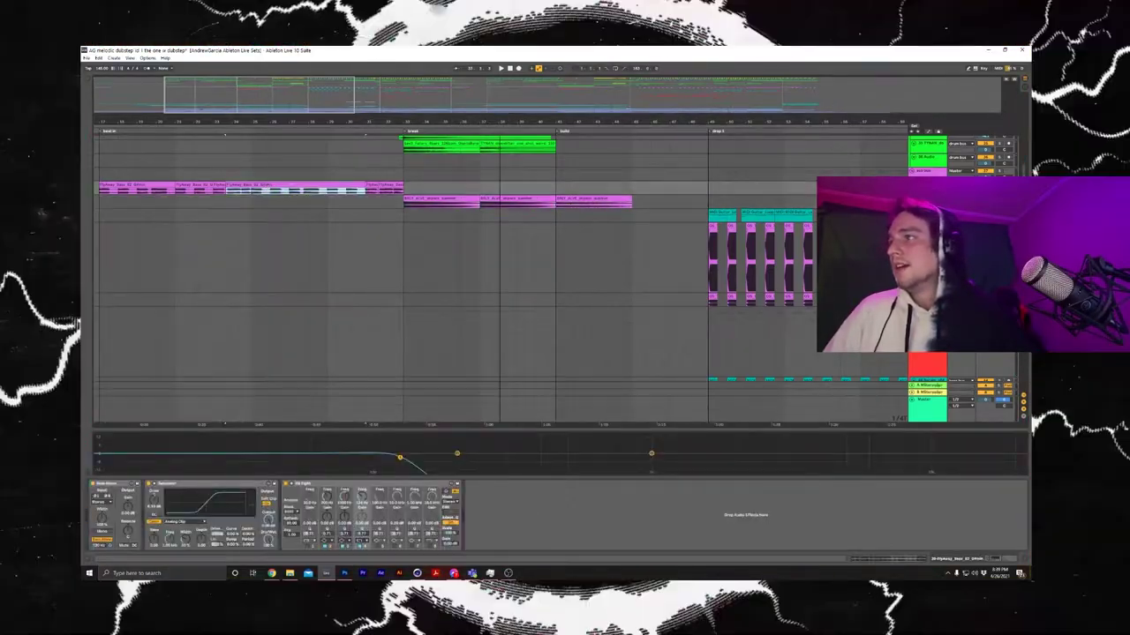
pyautogui.scroll(-2, 330, 194)
pyautogui.scroll(3, 330, 195)
pyautogui.scroll(-1, 487, 239)
pyautogui.scroll(1, 610, 253)
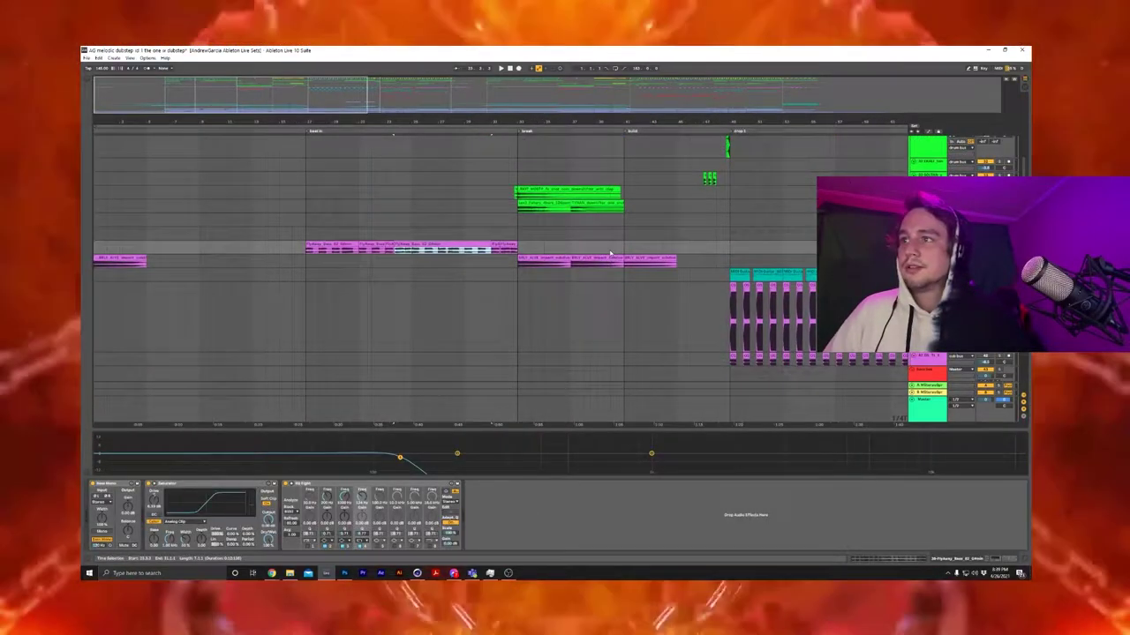
pyautogui.scroll(-1, 609, 253)
pyautogui.press('space')
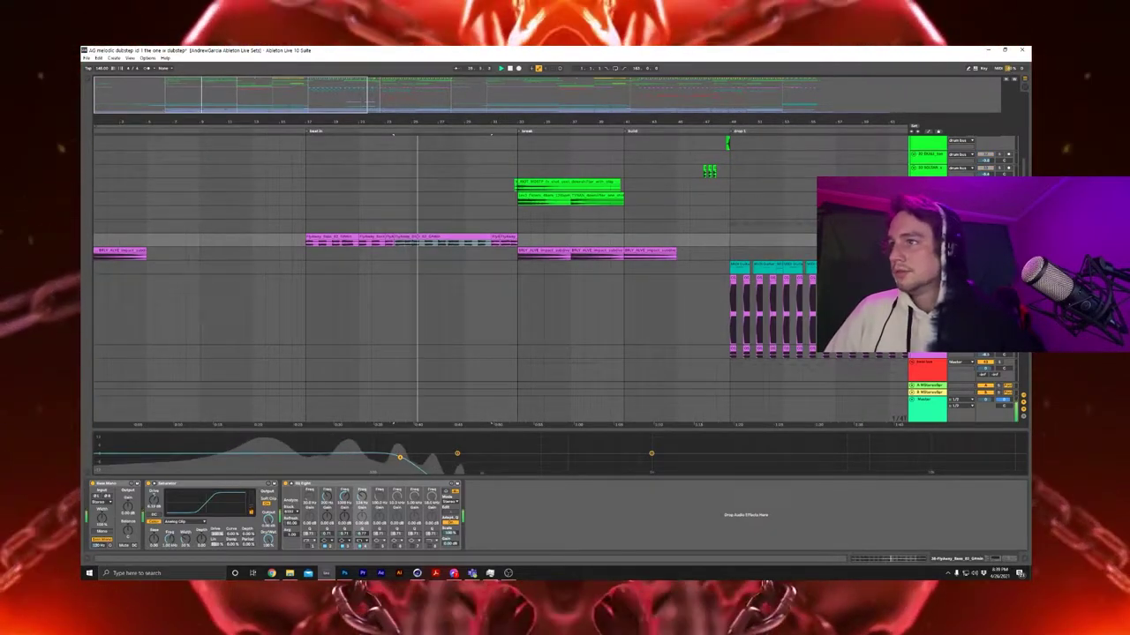
pyautogui.press('space')
# Step: Examine how the Flyaway bass, subdrops, Serum sub and 808 clips are arranged from the intro through drop 1
pyautogui.scroll(-2, 444, 267)
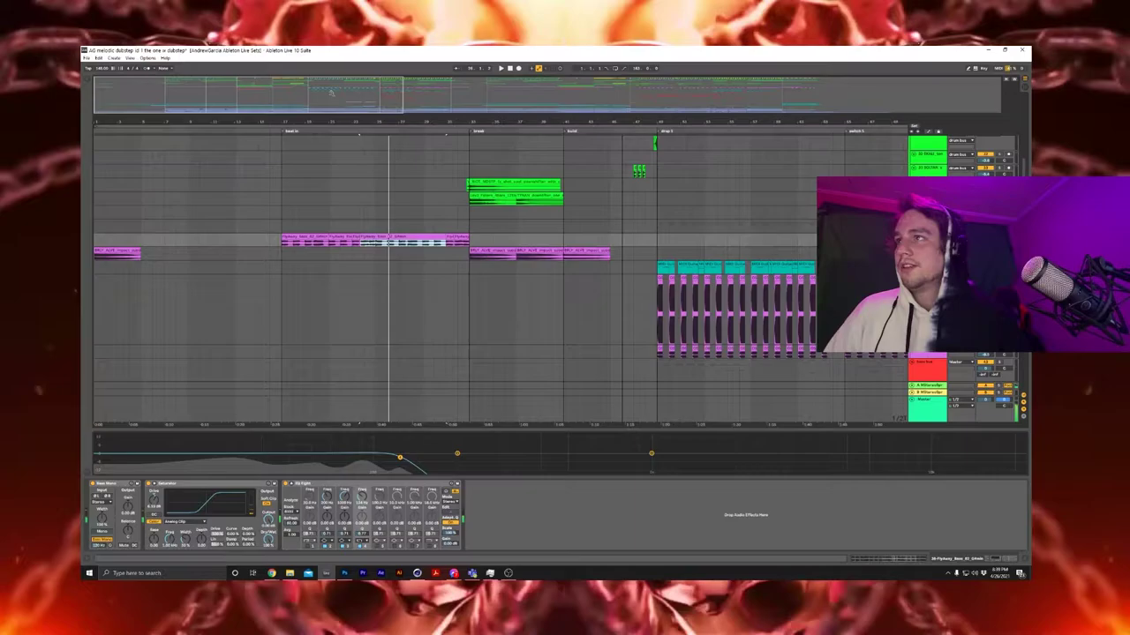
pyautogui.scroll(-3, 444, 268)
pyautogui.scroll(3, 416, 209)
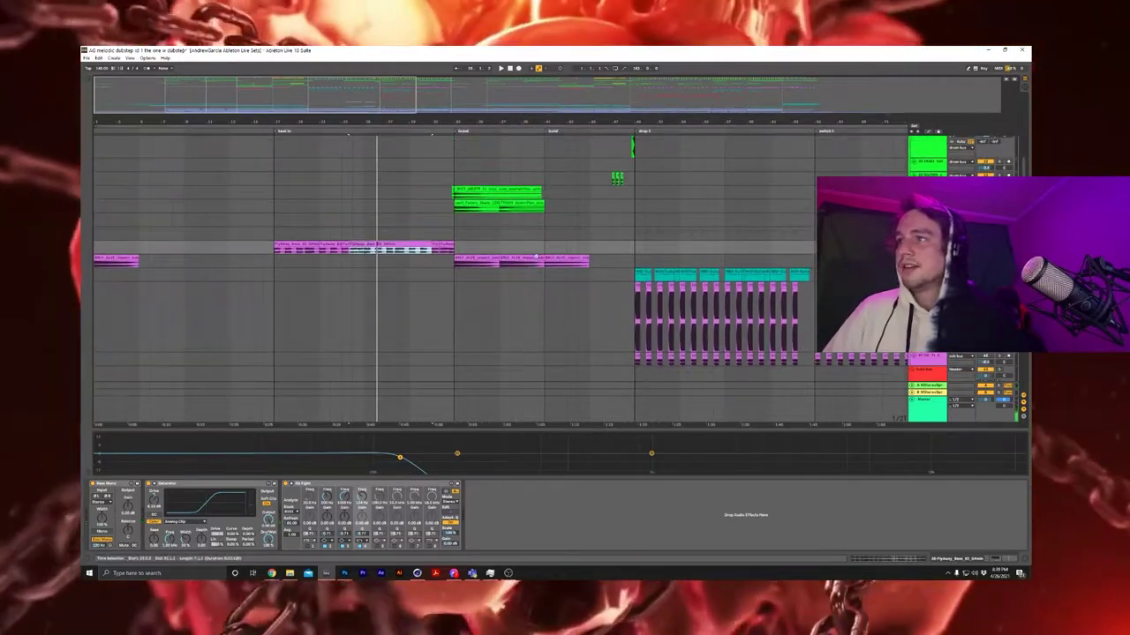
pyautogui.scroll(-2, 416, 210)
pyautogui.scroll(-1, 416, 210)
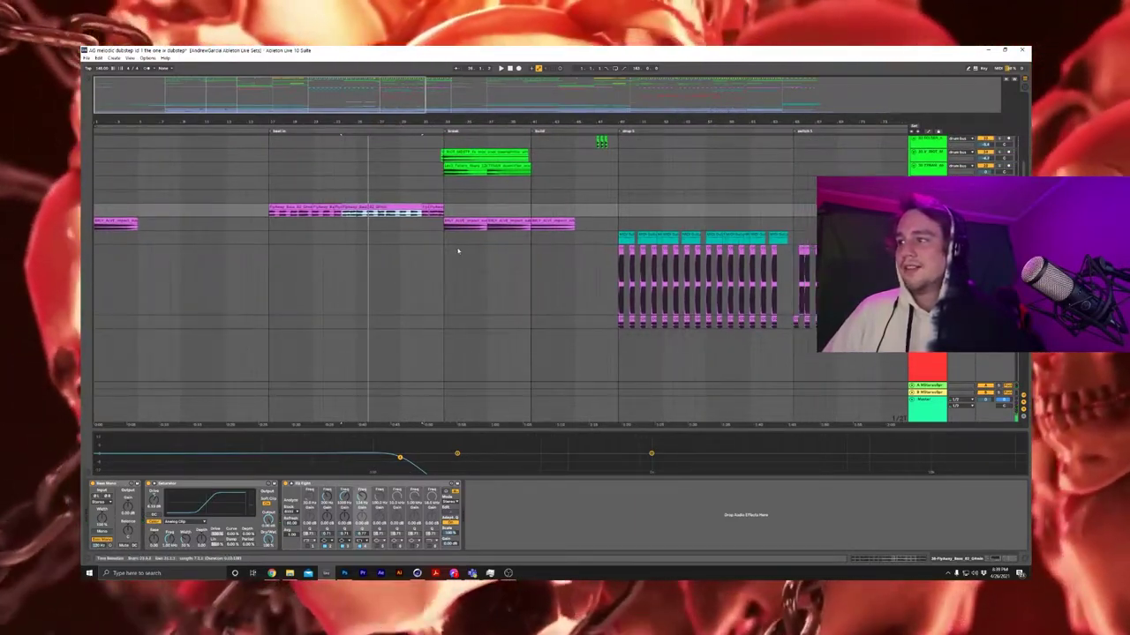
pyautogui.scroll(-6, 489, 372)
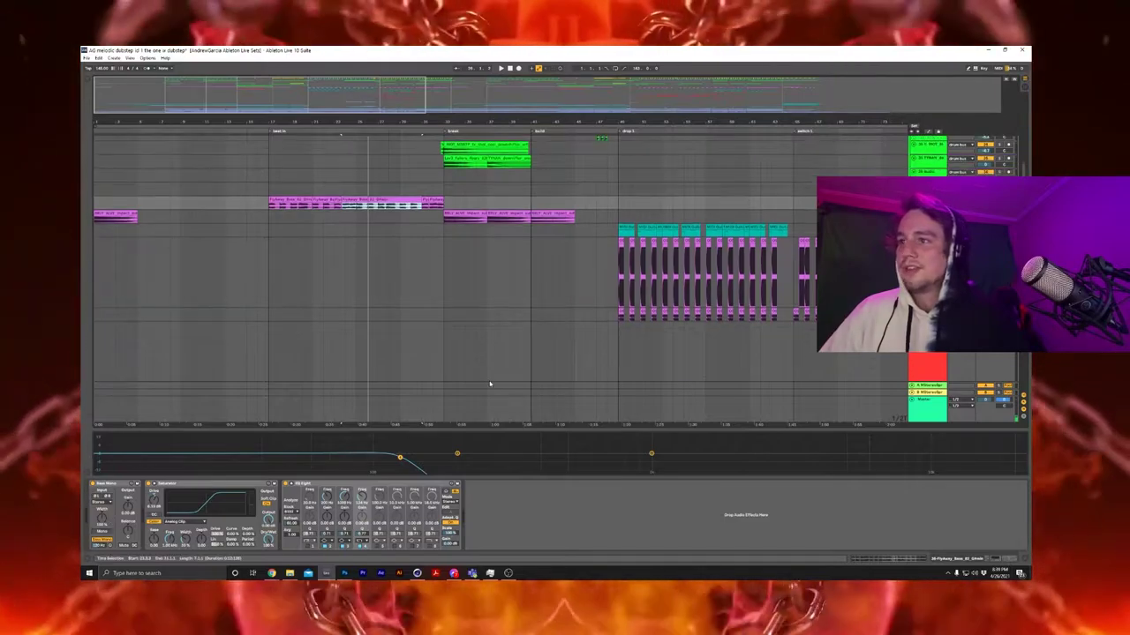
pyautogui.scroll(5, 539, 353)
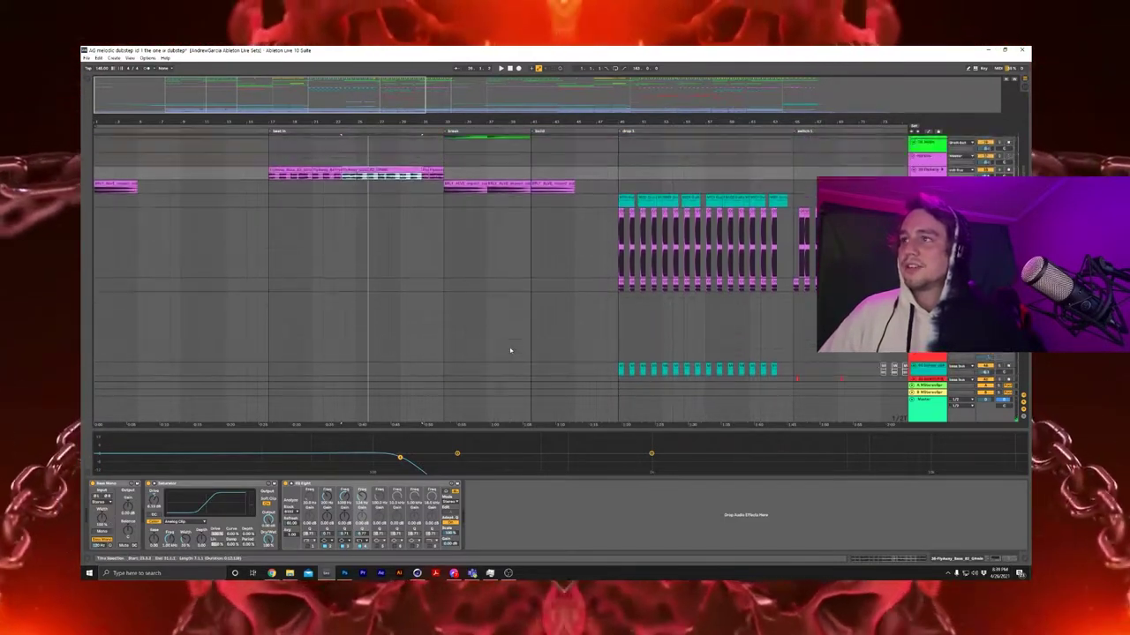
pyautogui.scroll(-3, 530, 271)
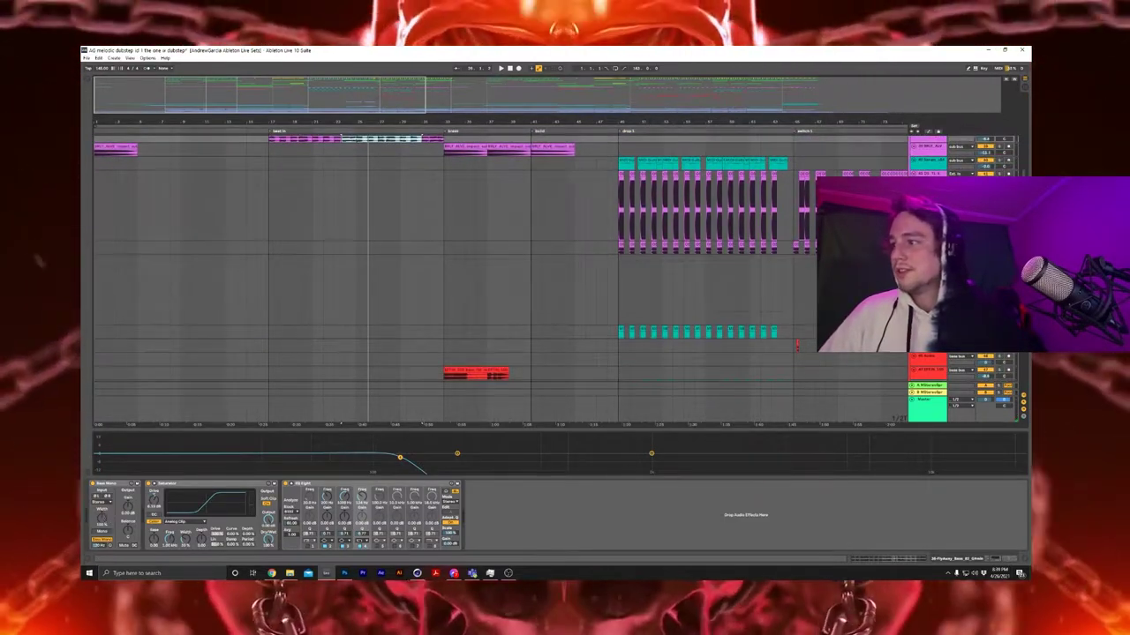
pyautogui.scroll(3, 529, 327)
pyautogui.scroll(-2, 683, 294)
pyautogui.scroll(2, 683, 295)
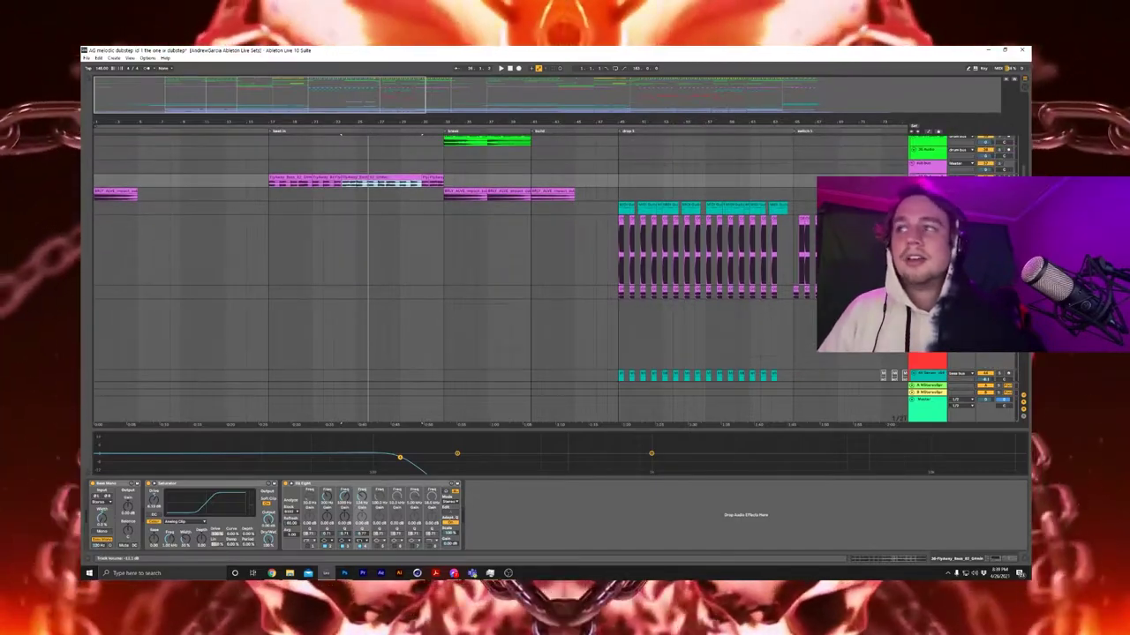
# Step: Reduce the height of the arrangement overview and select the first Monster 808 clip in drop 1
pyautogui.press('space')
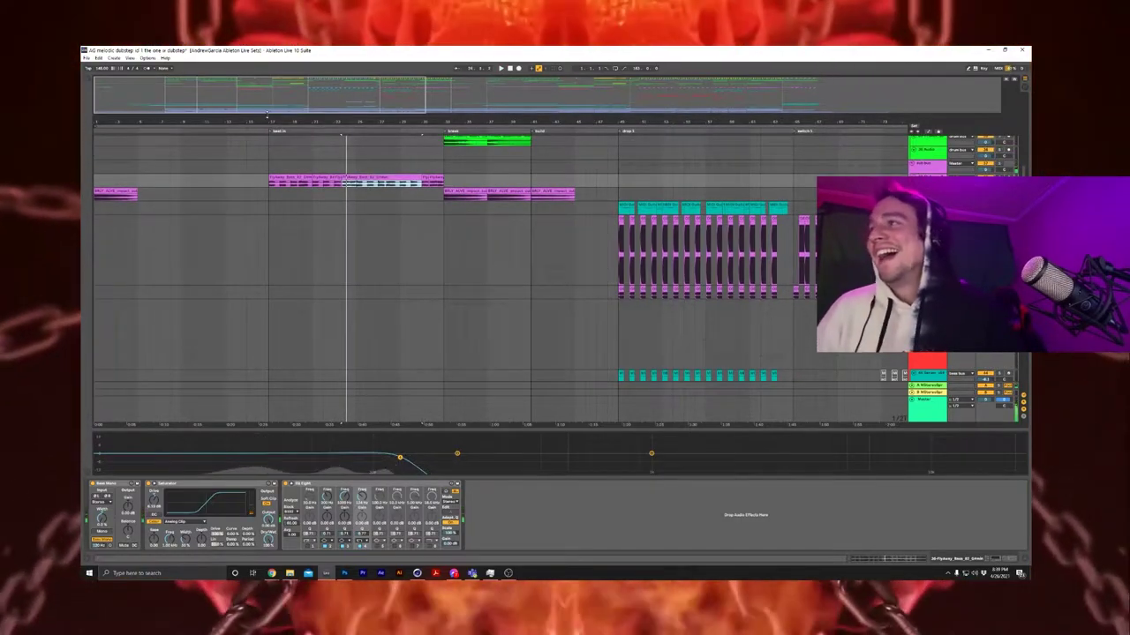
pyautogui.moveTo(266, 115); pyautogui.dragTo(266, 98)
pyautogui.click(116, 174)
pyautogui.click(621, 206)
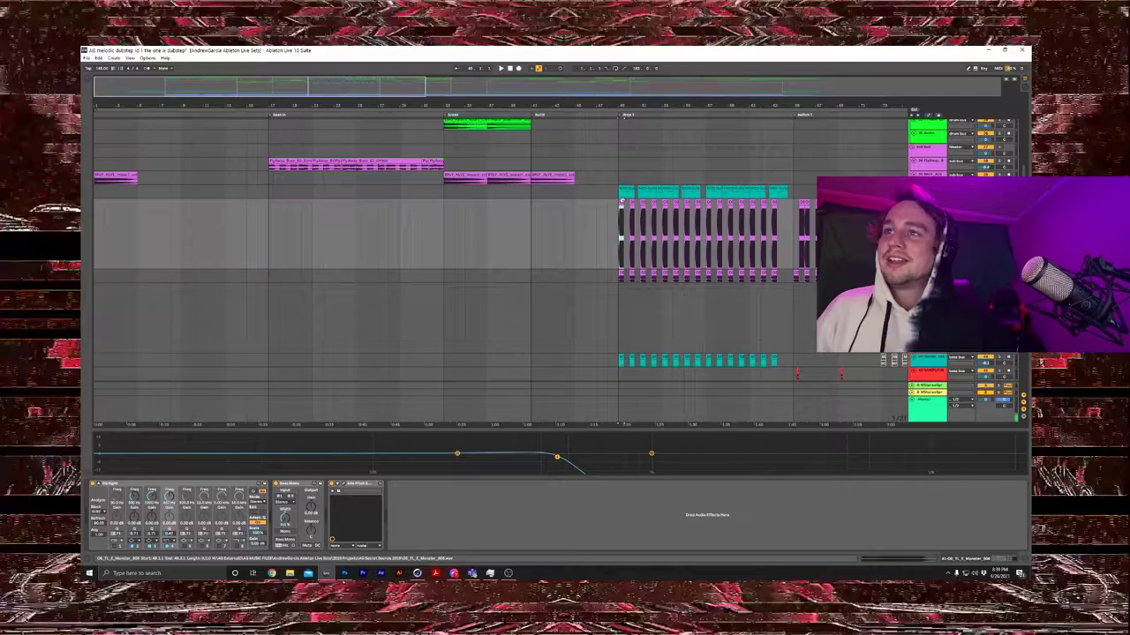
# Step: Select the first Serum sub clip at the start of drop 1 and listen to the section
pyautogui.press('+')
pyautogui.press('+')
pyautogui.press('+')
pyautogui.click(518, 189)
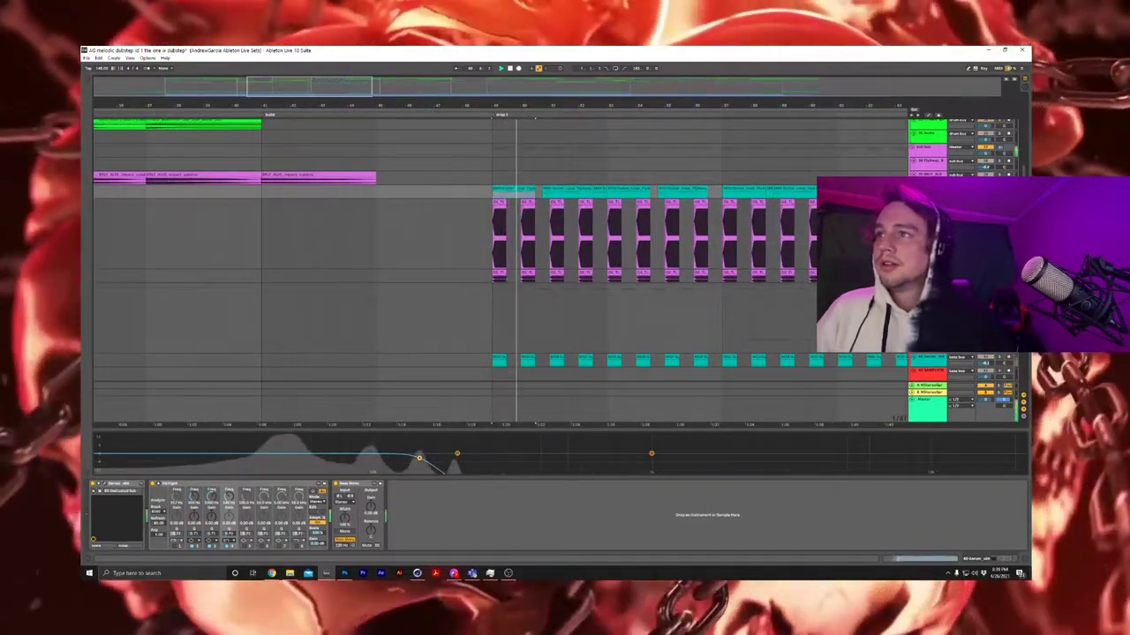
pyautogui.press('space')
# Step: Unfold the Serum sub track and examine its notes against the 808 hits at the start of drop 1
pyautogui.press('+')
pyautogui.press('+')
pyautogui.scroll(2, 506, 211)
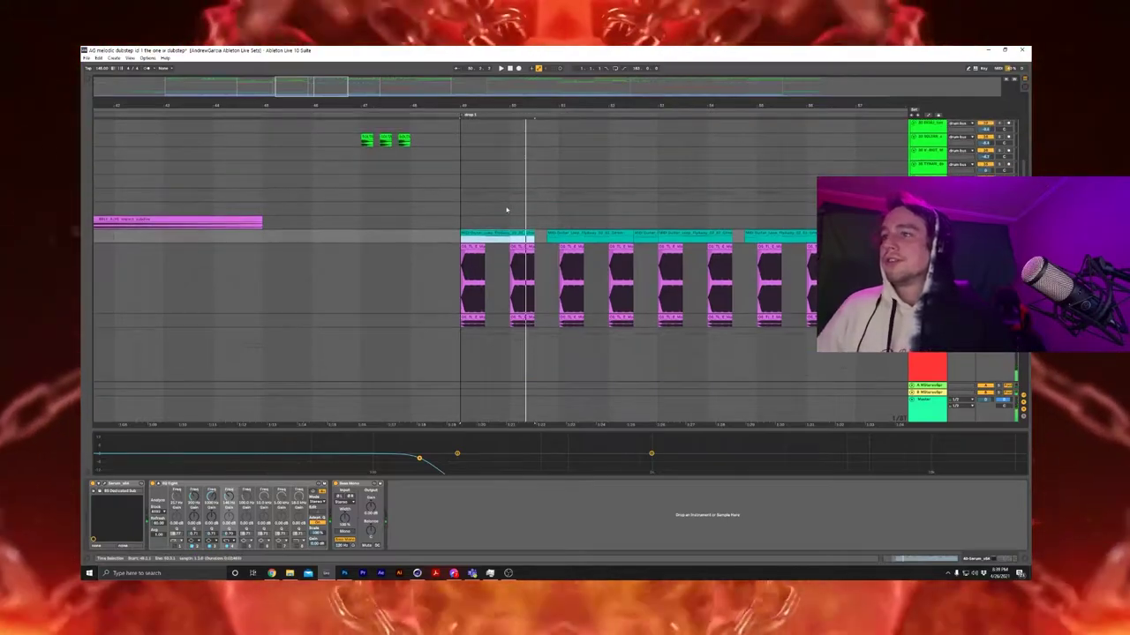
pyautogui.scroll(-2, 522, 208)
pyautogui.scroll(3, 492, 180)
pyautogui.scroll(1, 503, 186)
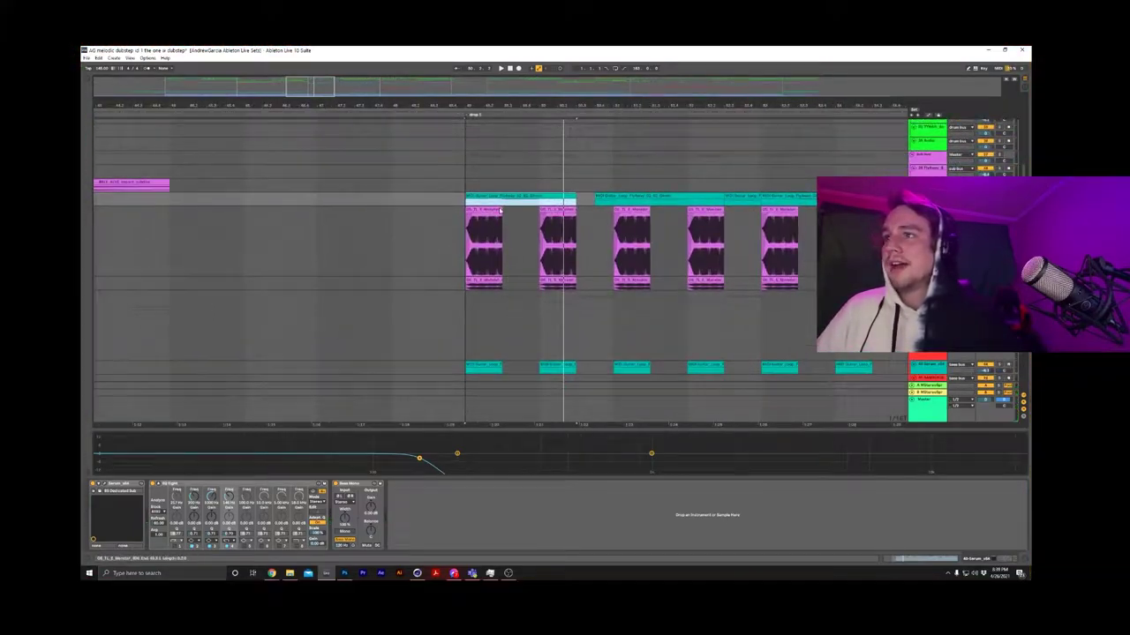
pyautogui.scroll(-1, 514, 189)
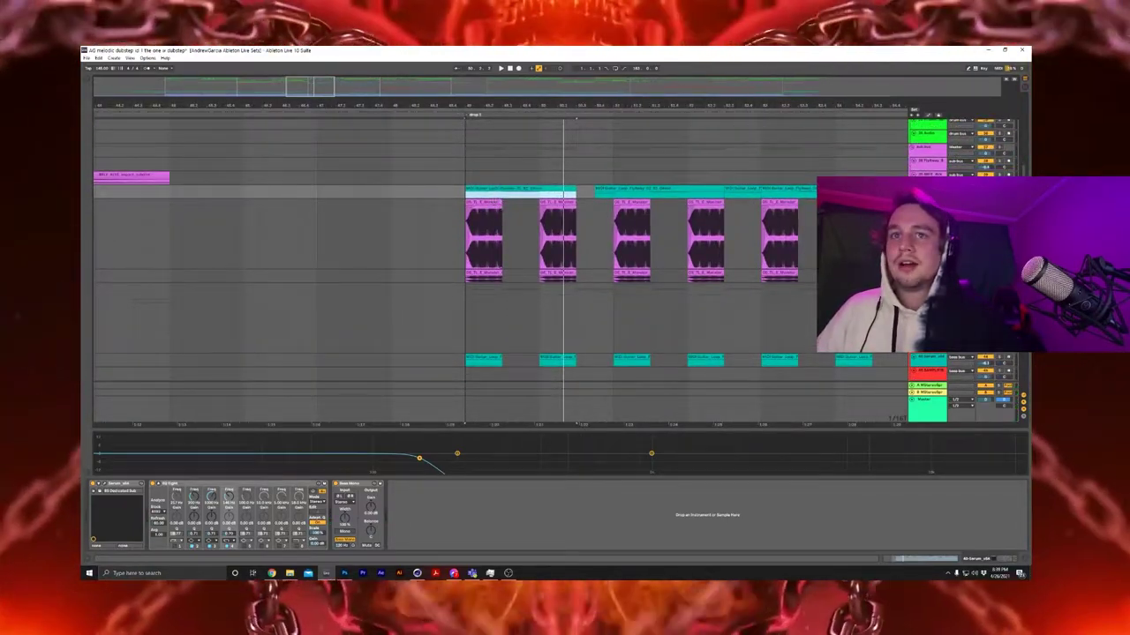
pyautogui.scroll(3, 519, 191)
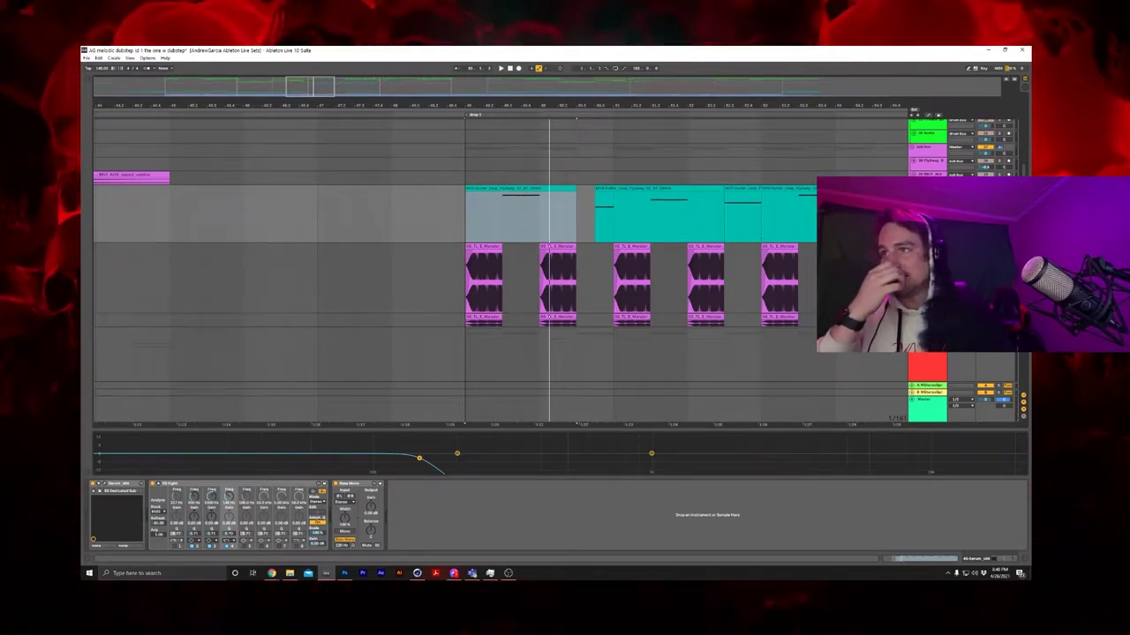
# Step: Select the first Monster 808 clip in drop 1 and listen to the 808 layer from there
pyautogui.click(488, 247)
pyautogui.press('space')
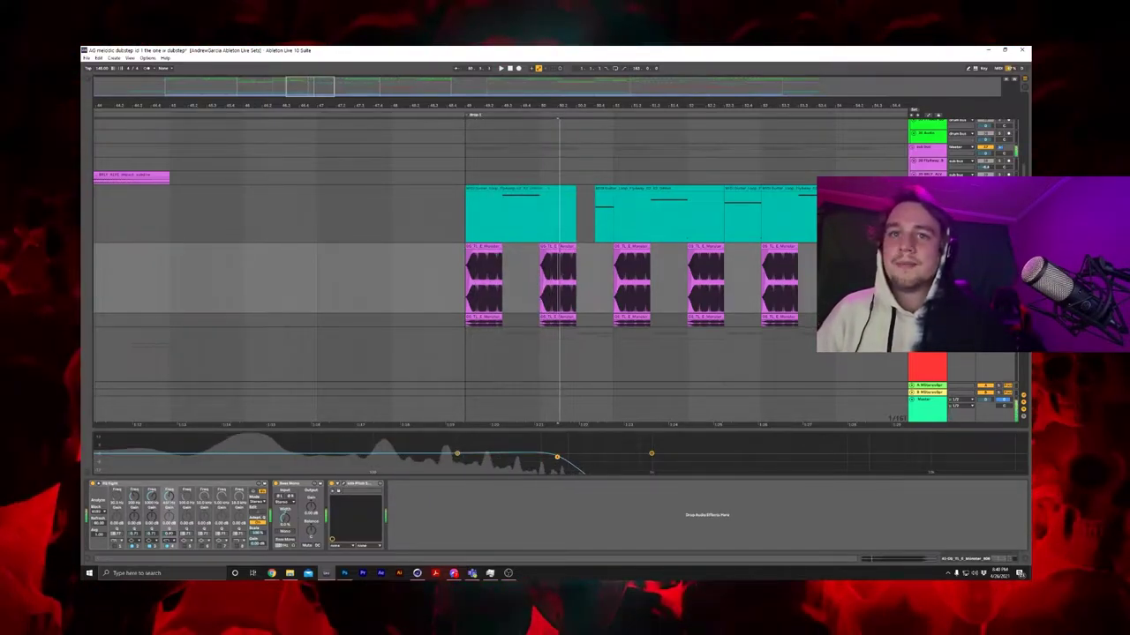
pyautogui.press('space')
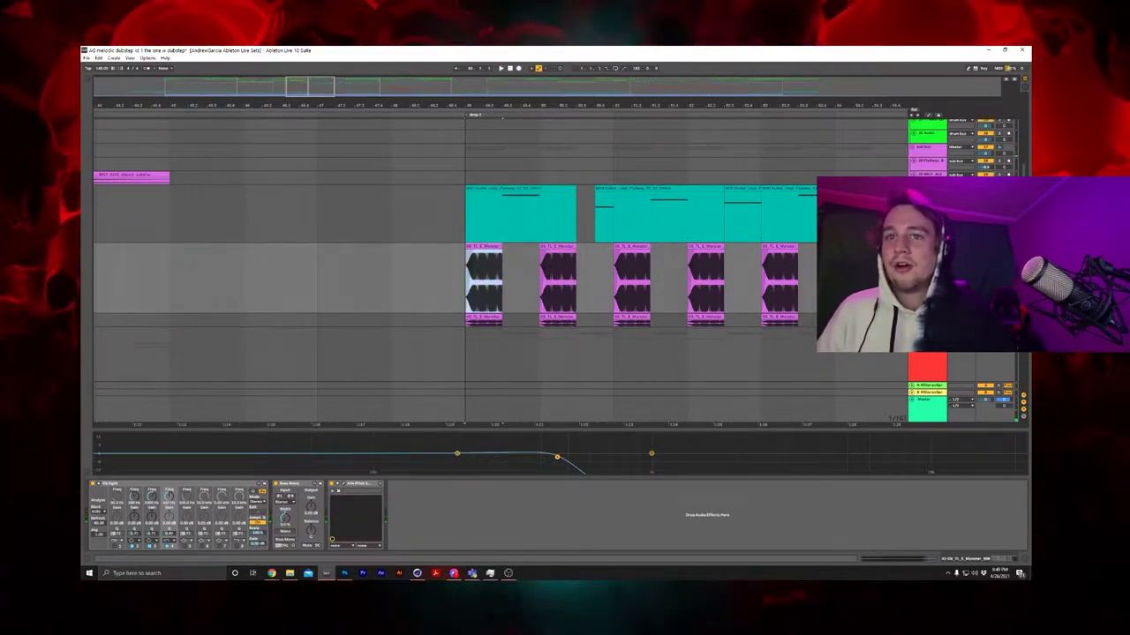
pyautogui.click(480, 248)
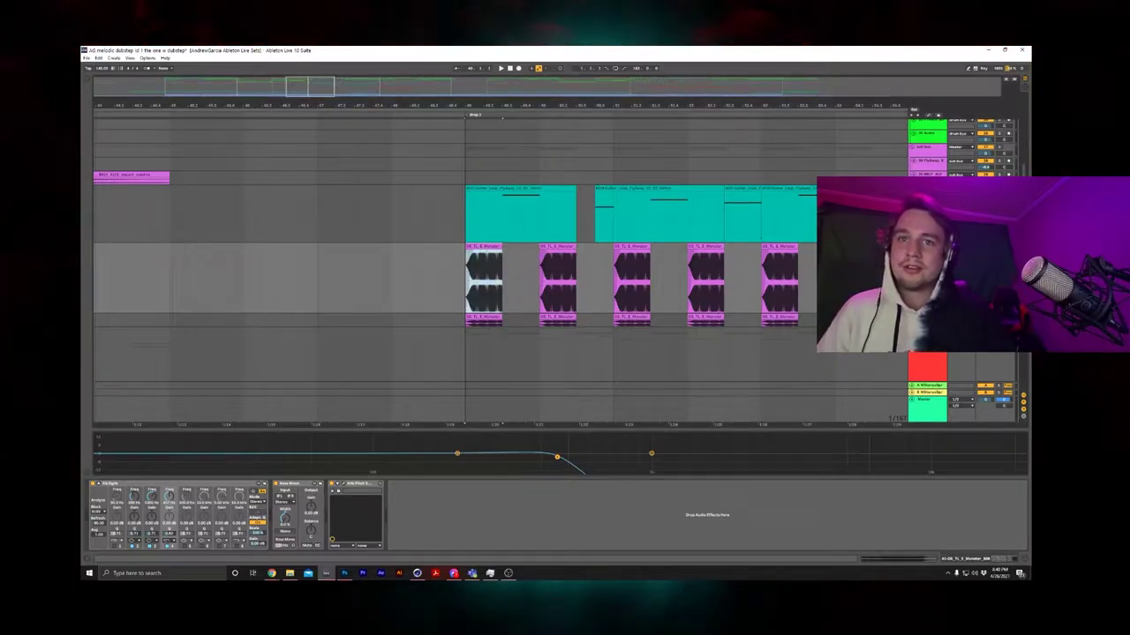
pyautogui.press('space')
pyautogui.scroll(-2, 765, 244)
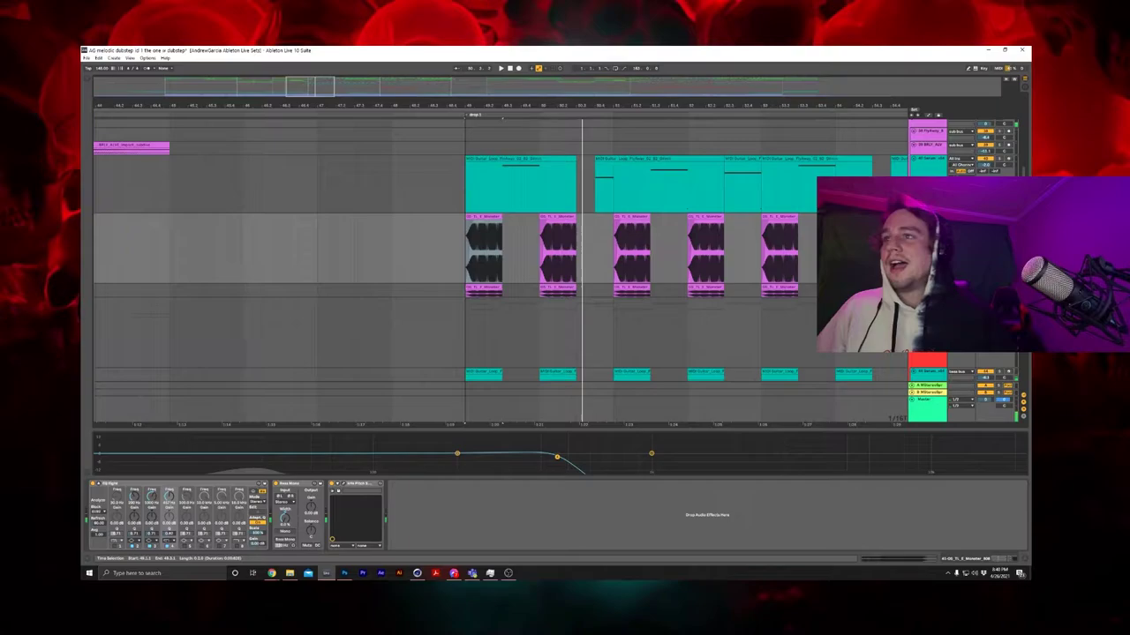
# Step: Select the first Serum sub clip in drop 1, solo its track and play it
pyautogui.click(534, 159)
pyautogui.click(933, 173)
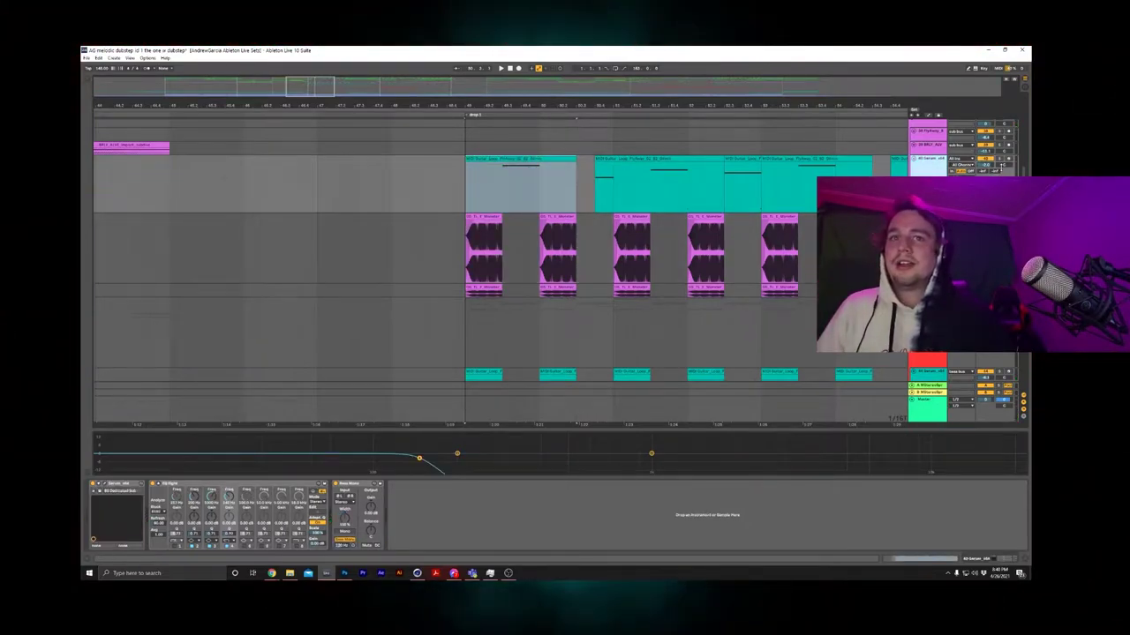
pyautogui.click(999, 160)
pyautogui.press('space')
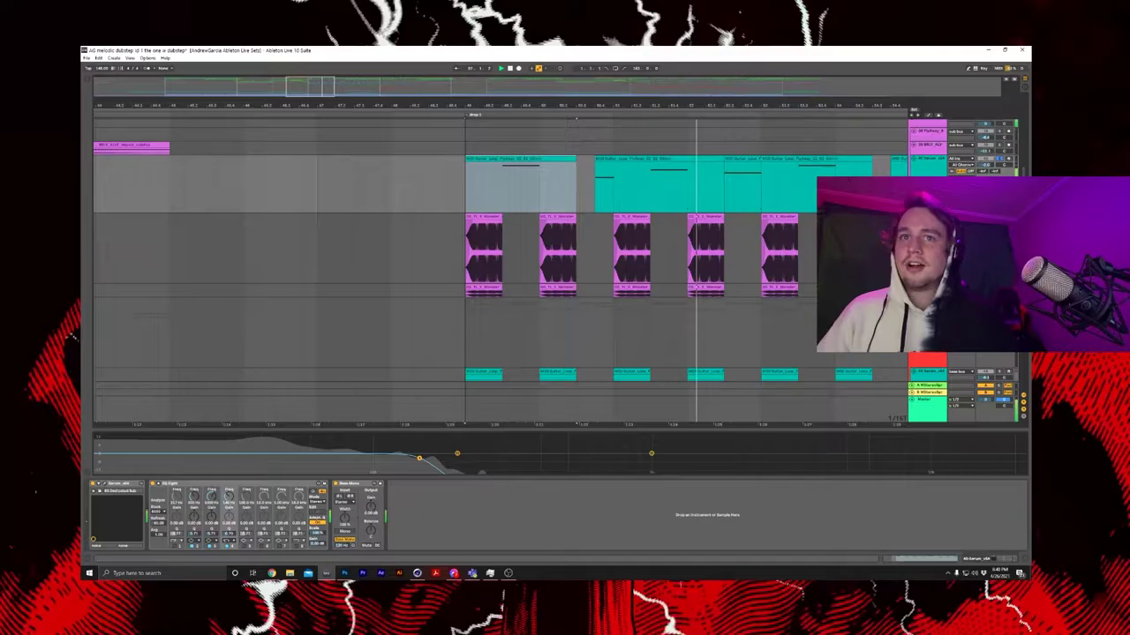
# Step: Listen to the soloed Serum sub through drop 1 while comparing its notes with the 808 and bass clips below
pyautogui.press('-')
pyautogui.scroll(1, 804, 234)
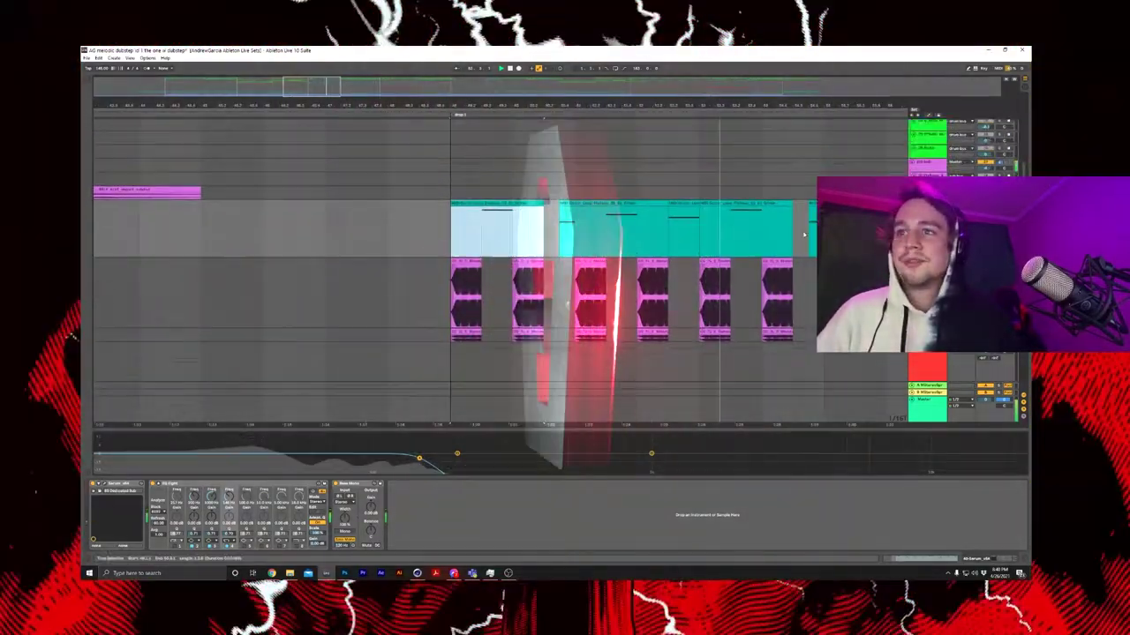
pyautogui.scroll(1, 421, 144)
pyautogui.press('-')
pyautogui.scroll(-5, 715, 220)
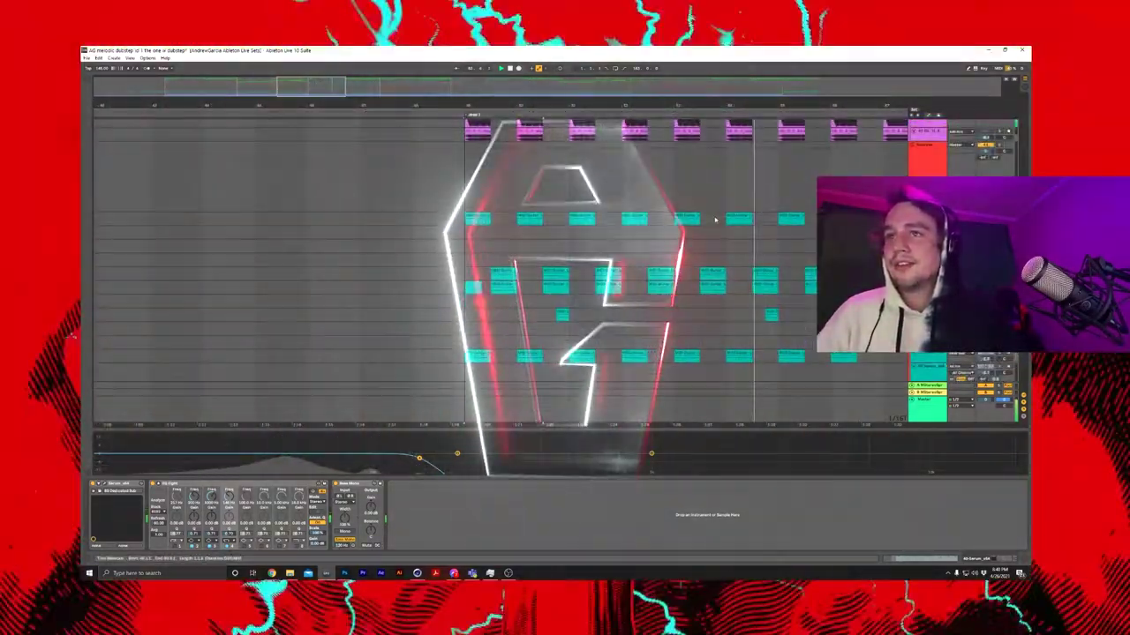
pyautogui.scroll(4, 715, 220)
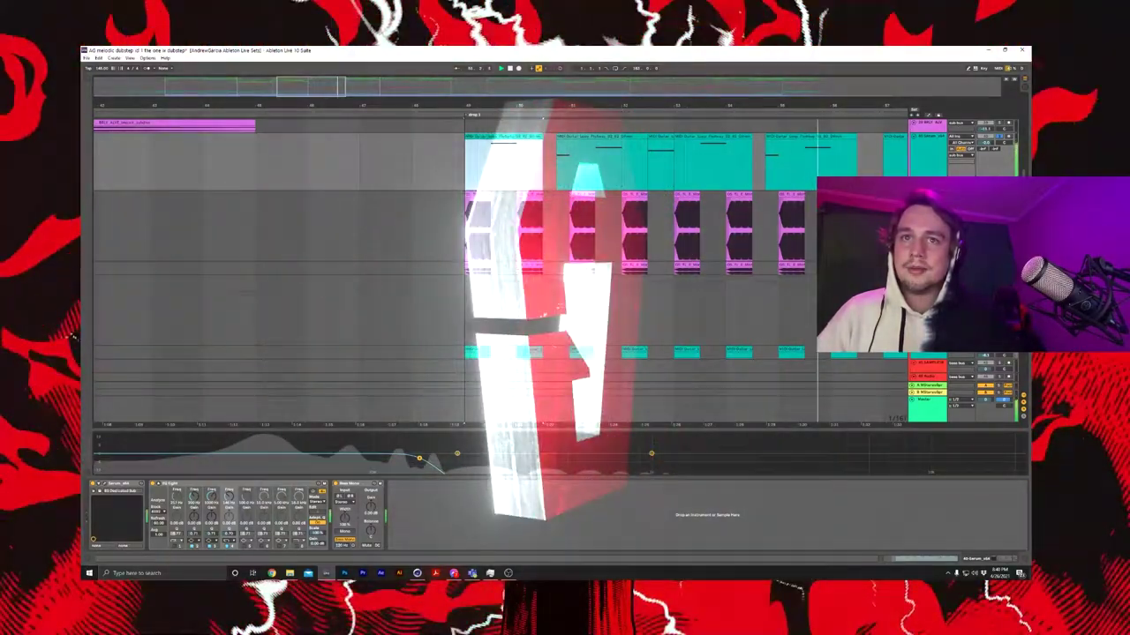
pyautogui.press('space')
pyautogui.scroll(-1, 401, 121)
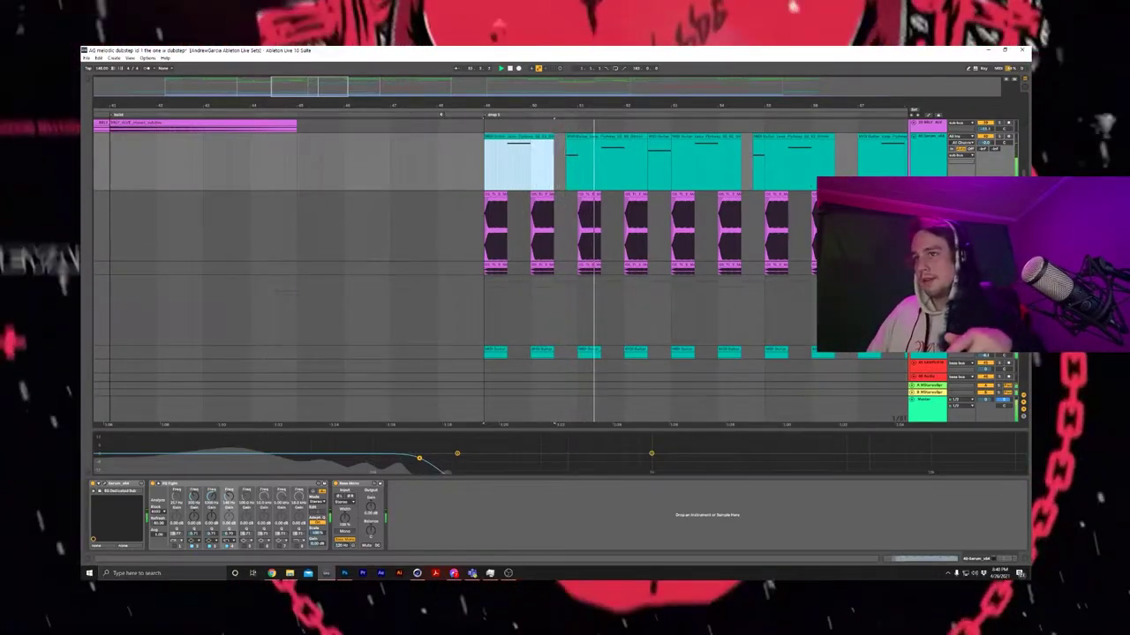
# Step: Stop playback and display the bass group's effect chain at the start of drop 1
pyautogui.press('space')
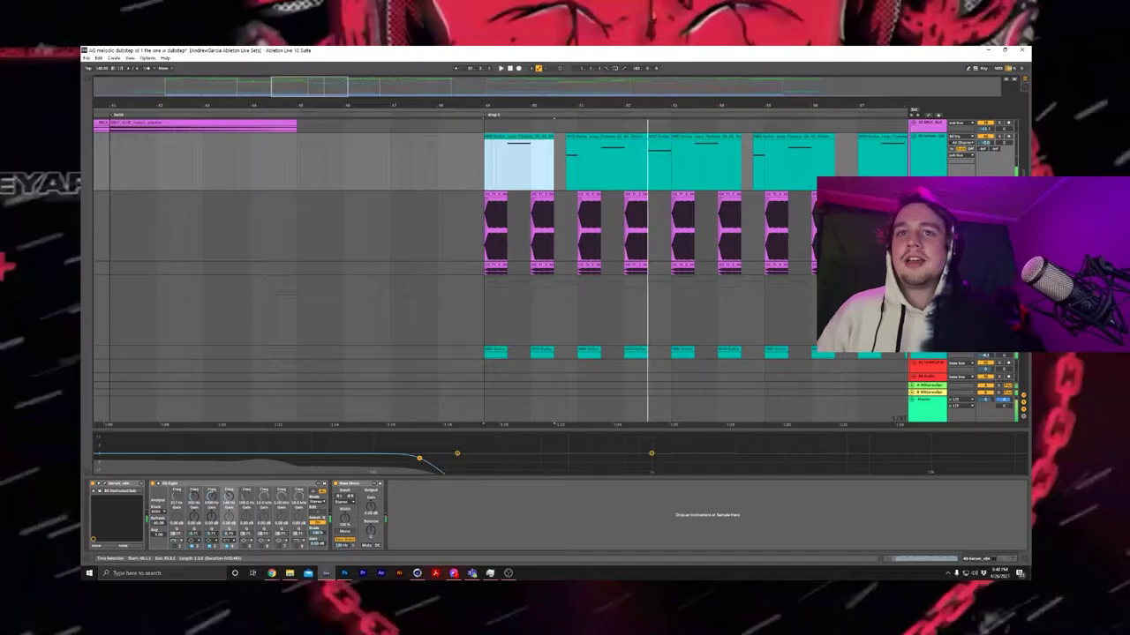
pyautogui.moveTo(288, 85); pyautogui.dragTo(287, 104)
pyautogui.scroll(1, 729, 221)
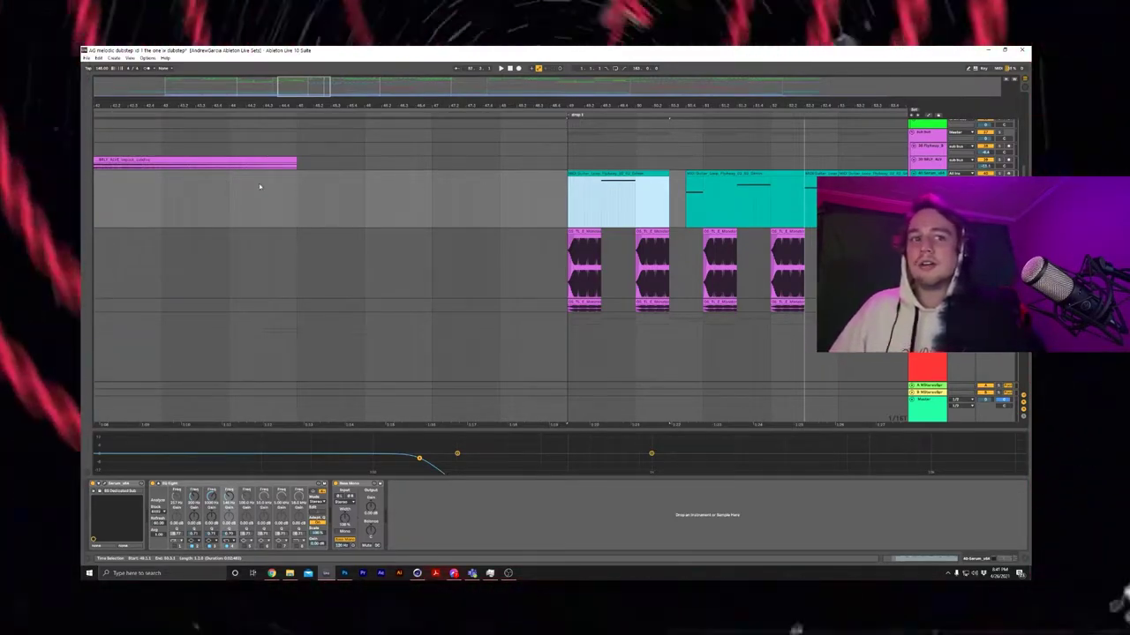
pyautogui.scroll(-2, 533, 240)
pyautogui.scroll(-3, 592, 206)
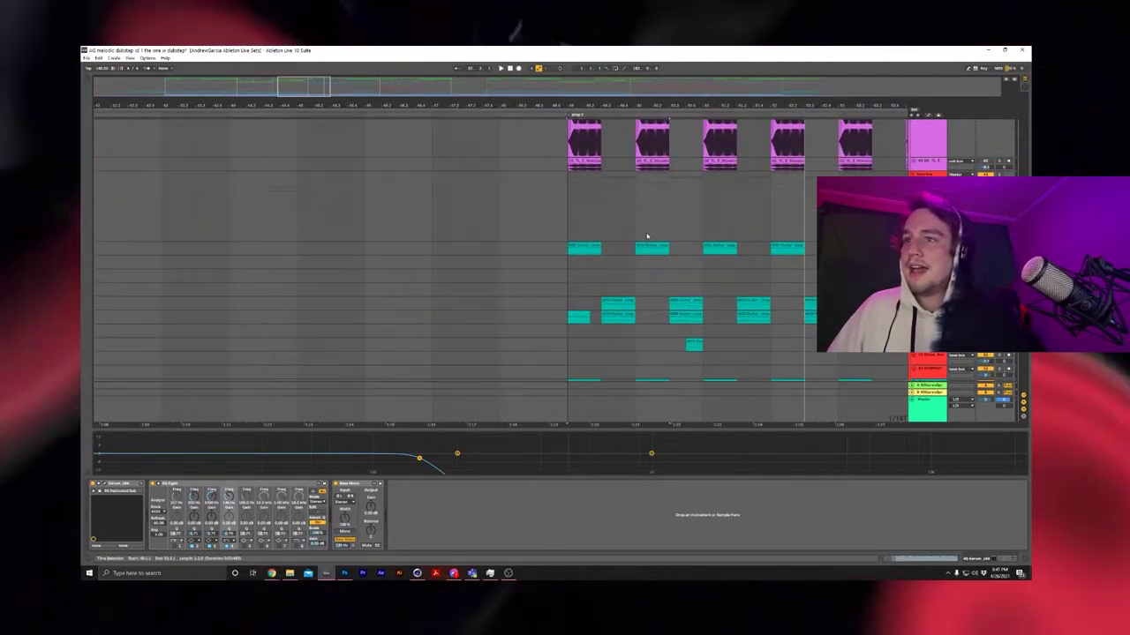
pyautogui.click(653, 232)
pyautogui.click(597, 167)
# Step: Inspect the sub bus's effect chain, then the Serum sub's devices by selecting its second and first clips in drop 1
pyautogui.scroll(8, 529, 220)
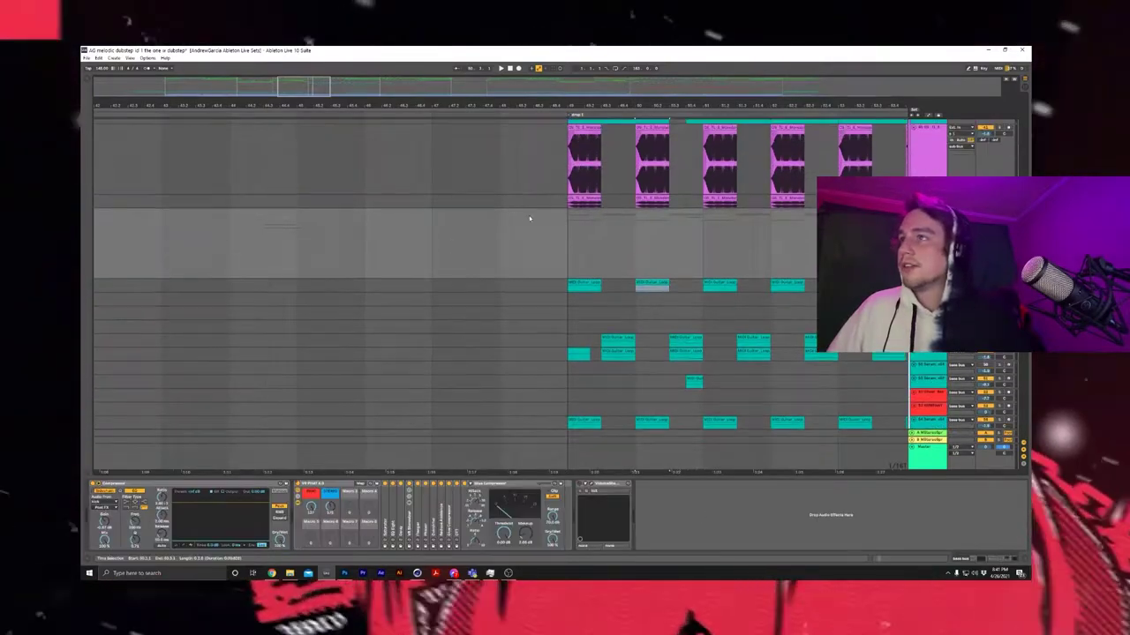
pyautogui.scroll(-1, 672, 256)
pyautogui.click(926, 261)
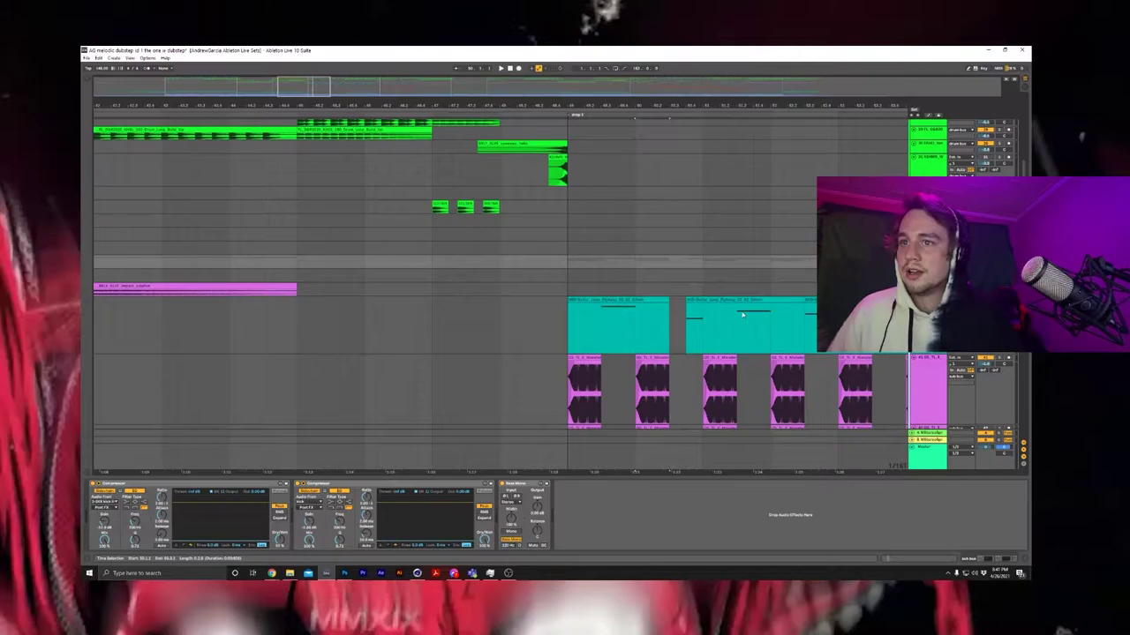
pyautogui.click(740, 307)
pyautogui.scroll(-3, 714, 300)
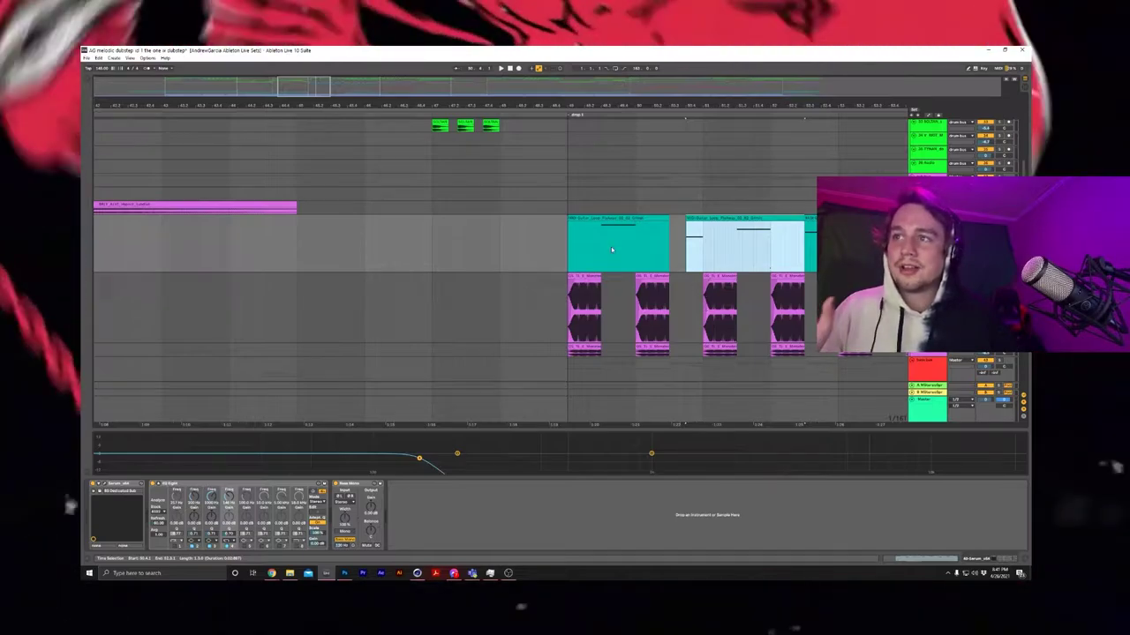
pyautogui.click(618, 217)
# Step: Display the effect chains of the two Monster 808 layers in drop 1 to compare their EQ cuts
pyautogui.click(927, 307)
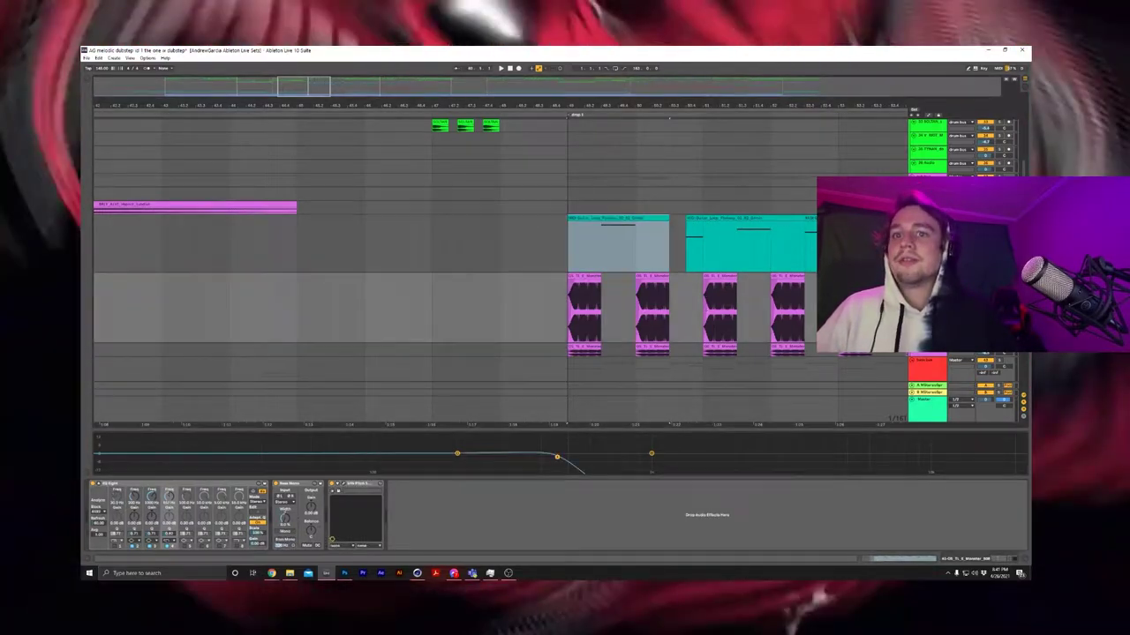
pyautogui.scroll(-1, 564, 265)
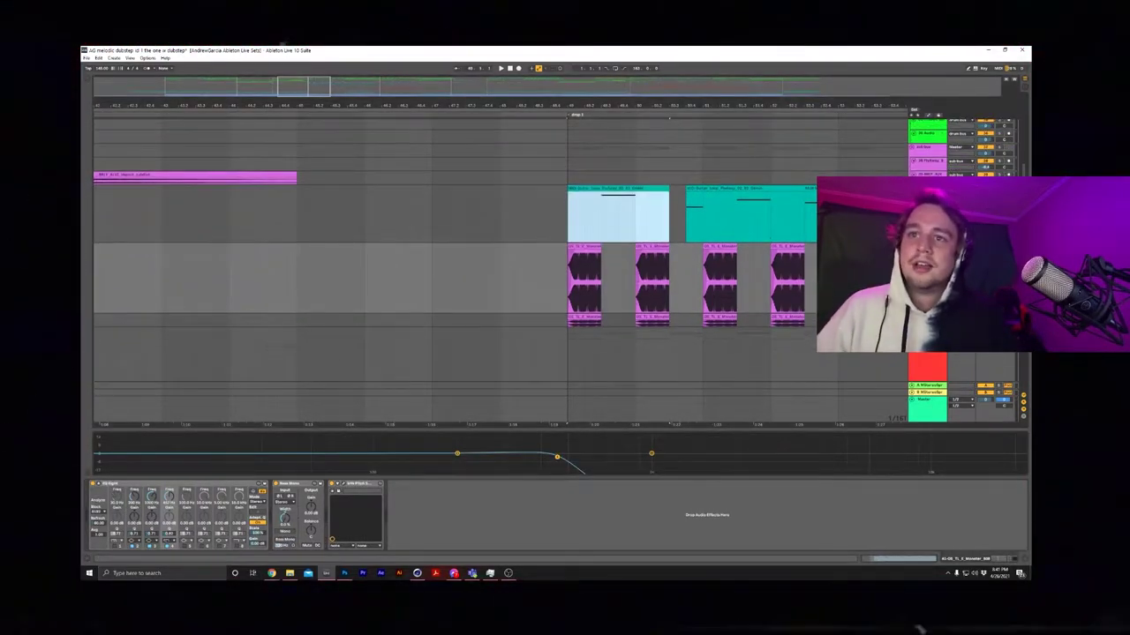
pyautogui.click(854, 247)
pyautogui.scroll(-2, 564, 264)
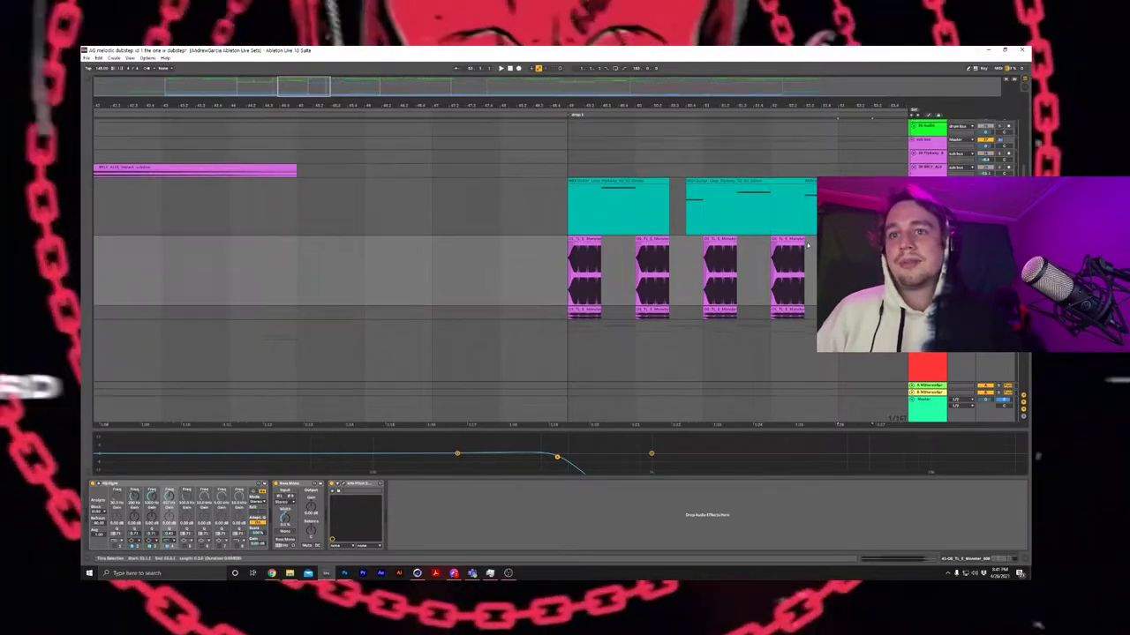
pyautogui.click(787, 266)
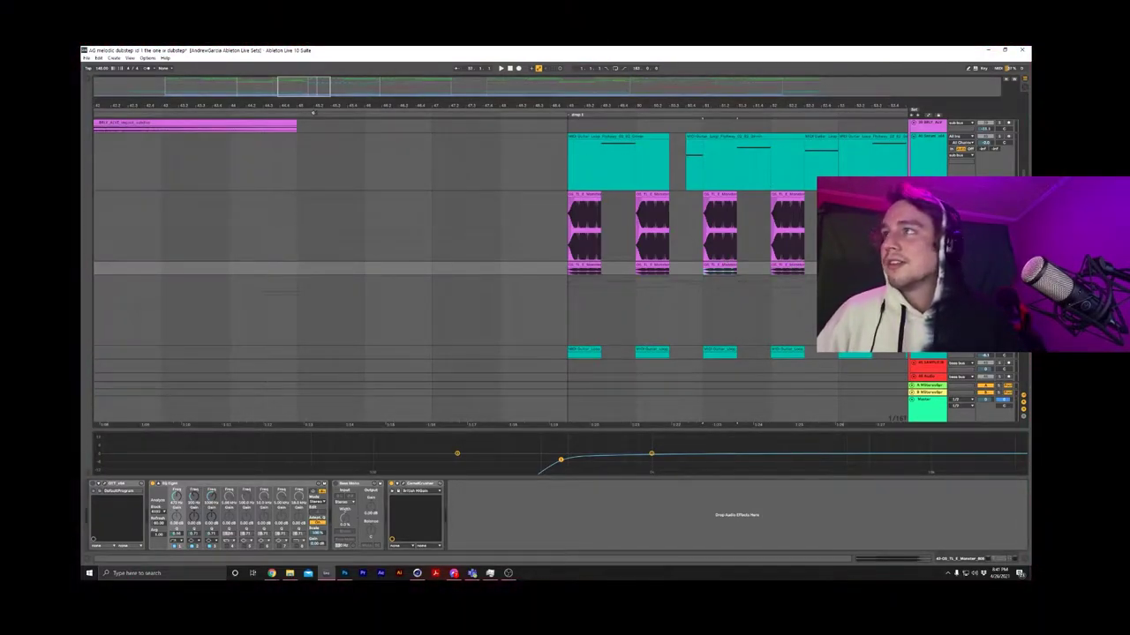
# Step: Return to the bass group's effect chain and look over the bass layers across drop 1 and switch 1
pyautogui.moveTo(313, 111); pyautogui.dragTo(314, 132)
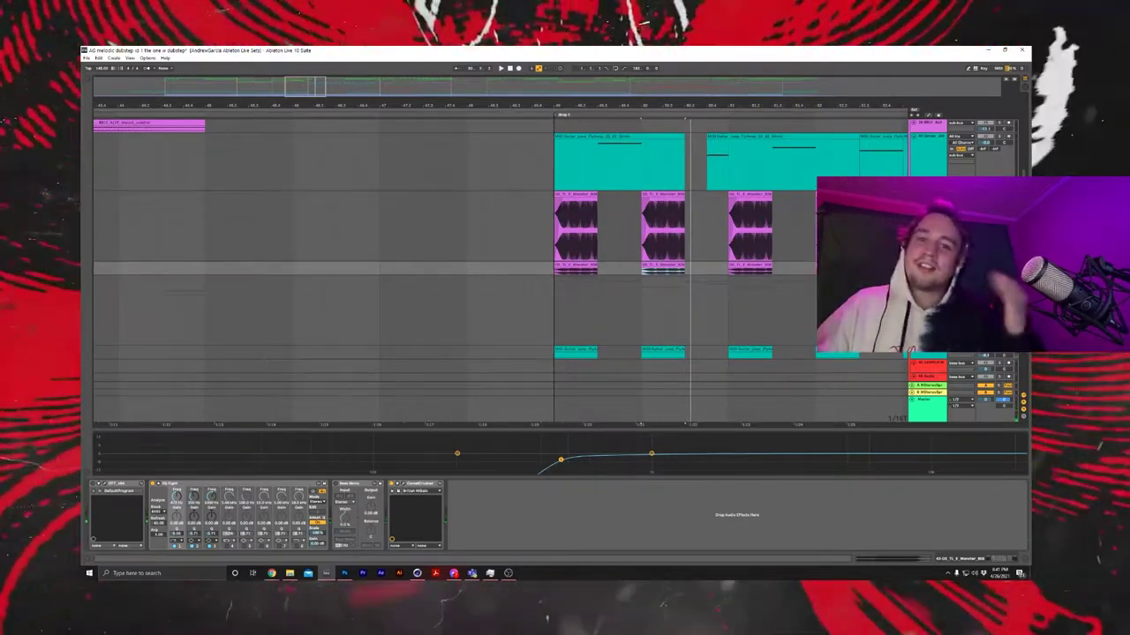
pyautogui.scroll(-3, 565, 264)
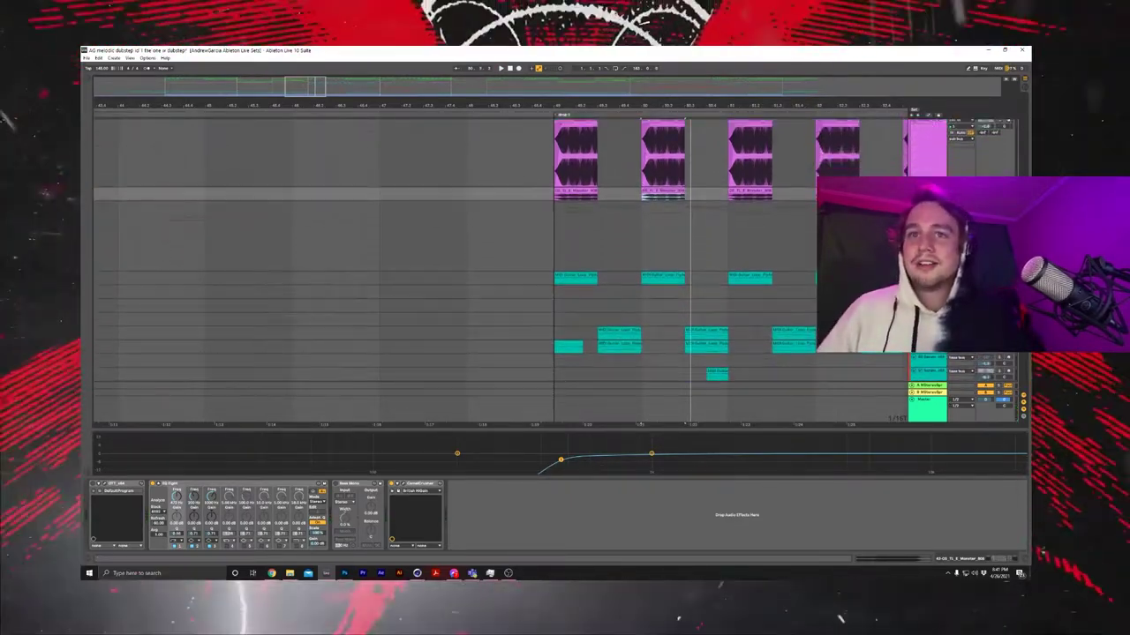
pyautogui.click(1003, 215)
pyautogui.scroll(-2, 768, 233)
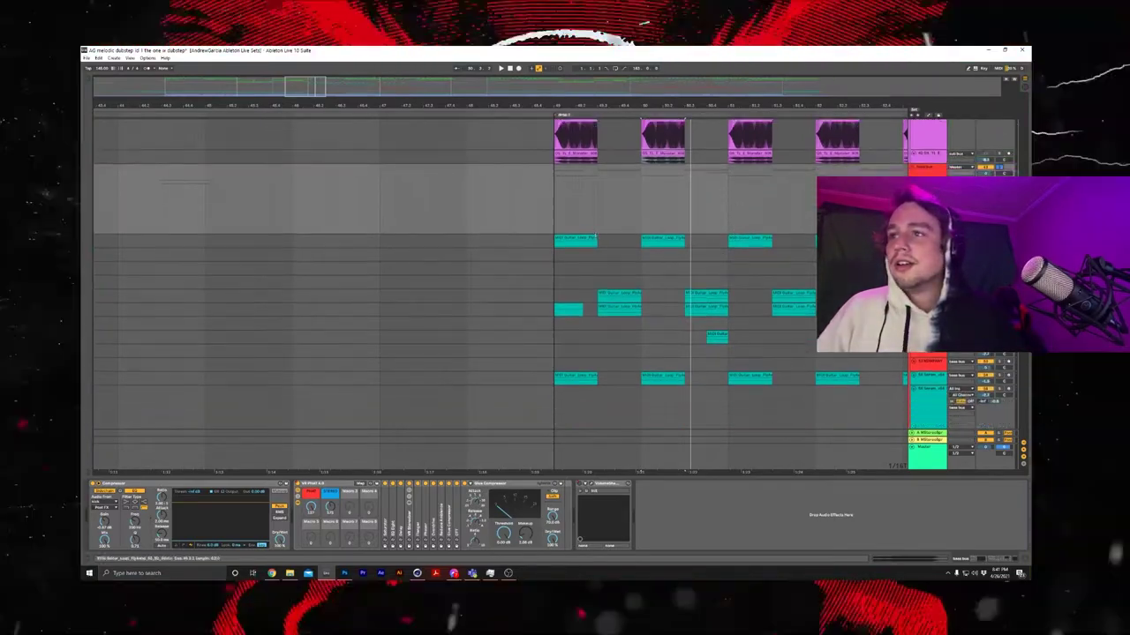
pyautogui.moveTo(273, 91); pyautogui.dragTo(273, 50)
pyautogui.scroll(-2, 507, 227)
pyautogui.scroll(1, 476, 212)
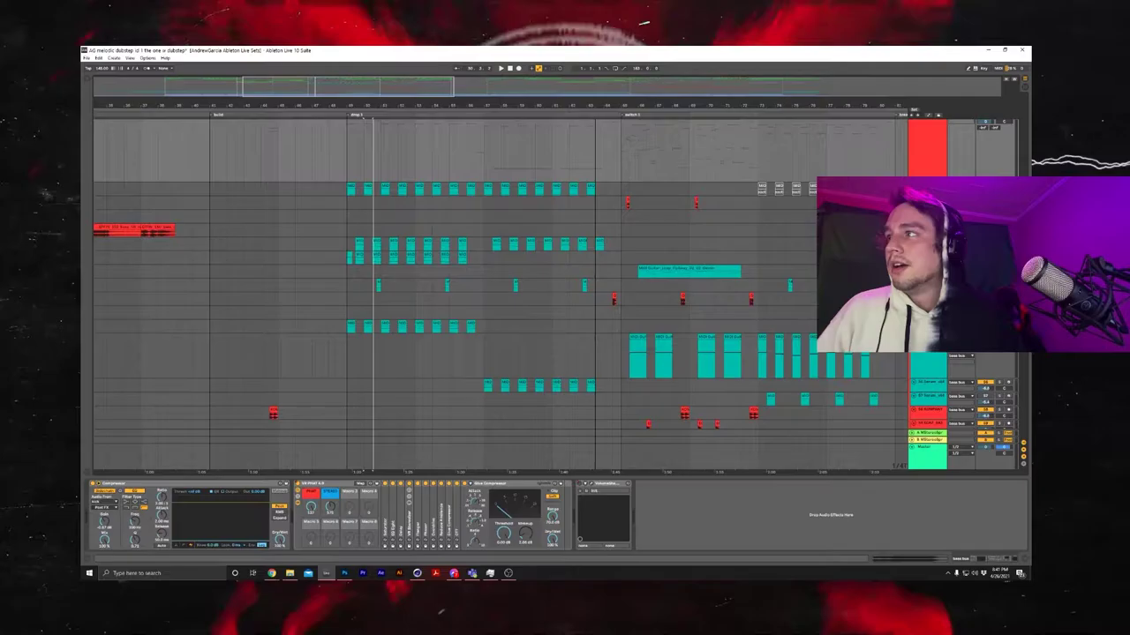
# Step: Inspect the devices of the red bass phrase clip in the break and of the opening Serum bass clips in drop 1
pyautogui.hscroll(-4, 344, 157)
pyautogui.click(321, 227)
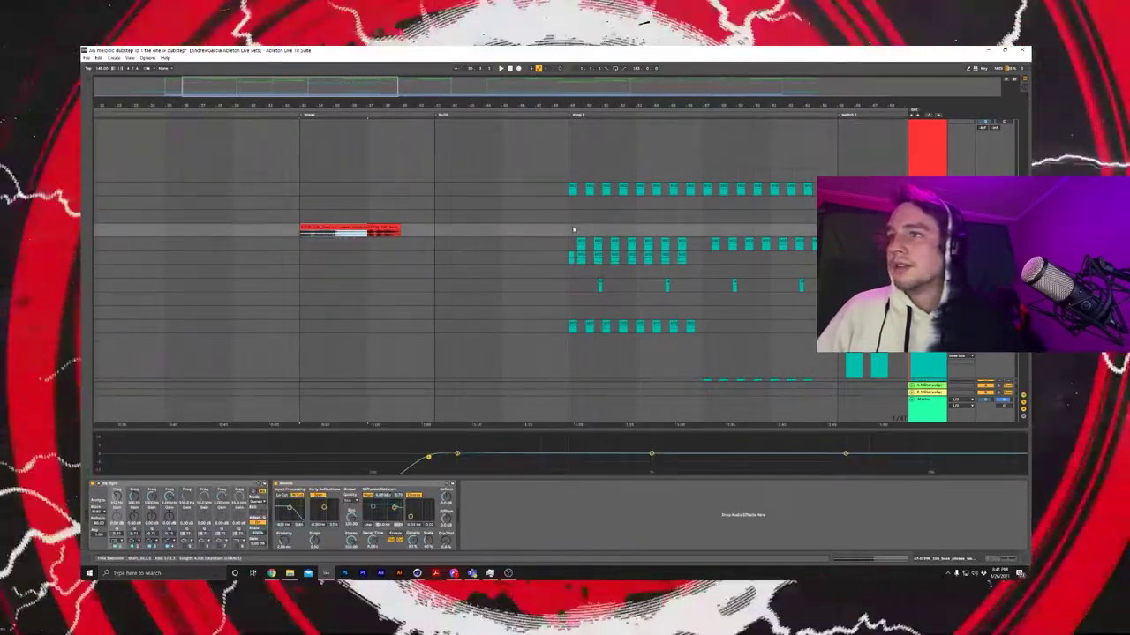
pyautogui.click(581, 242)
pyautogui.click(573, 189)
# Step: Select the first clip of the uppermost Serum bass track in drop 1 and play the drop from there
pyautogui.scroll(1, 573, 189)
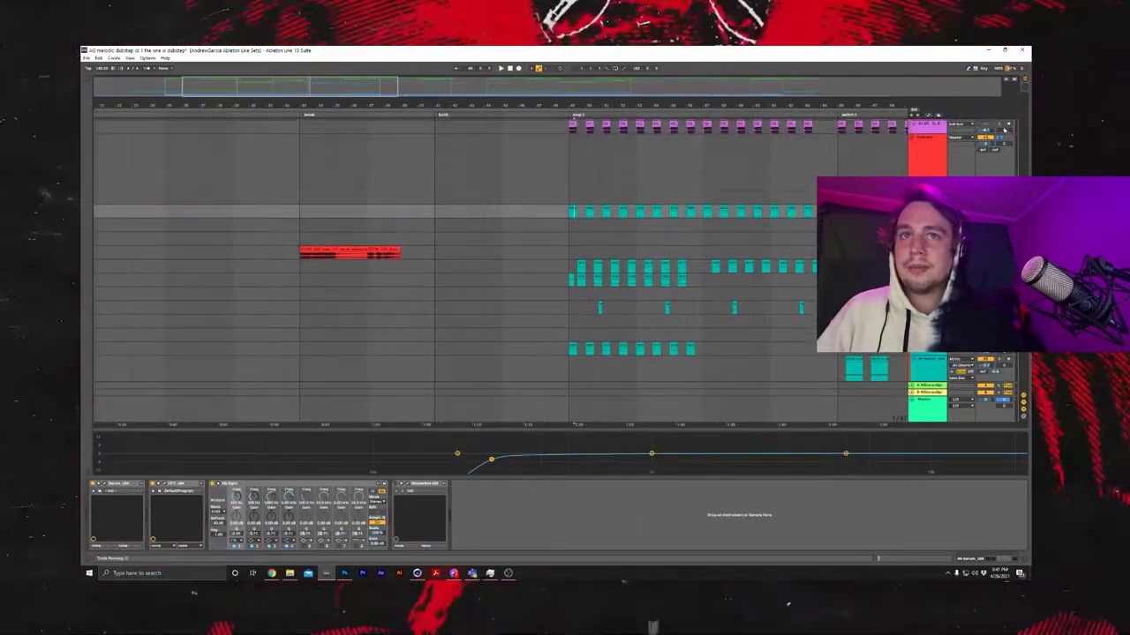
pyautogui.click(570, 209)
pyautogui.press('space')
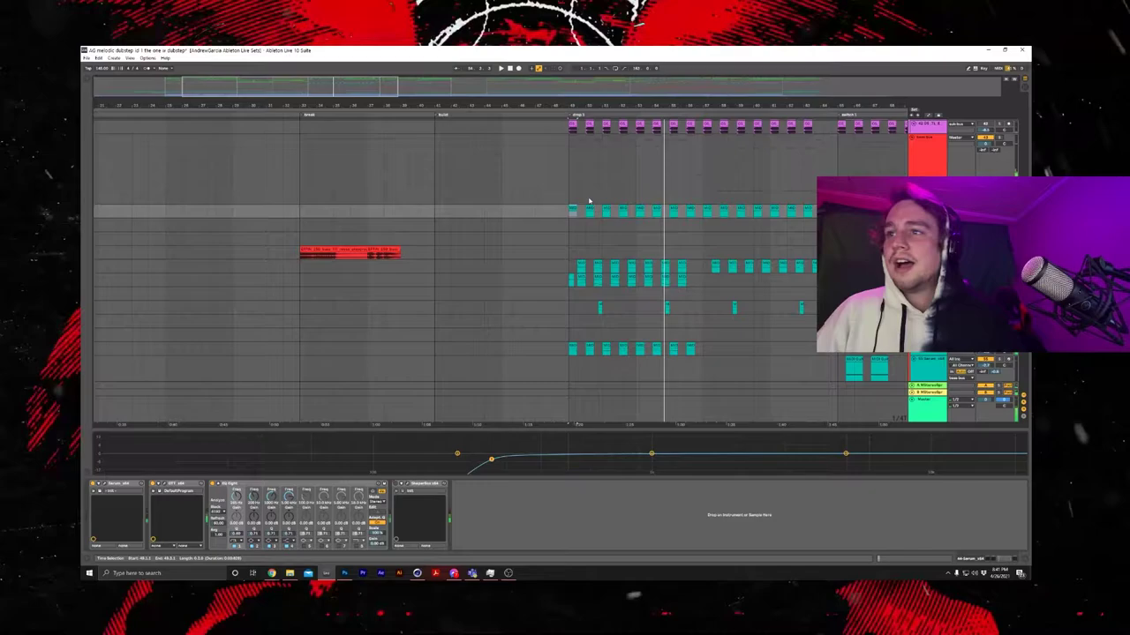
# Step: Inspect the device chains of the remaining Serum bass layers at the start of drop 1
pyautogui.scroll(-1, 579, 174)
pyautogui.moveTo(296, 86); pyautogui.dragTo(296, 126)
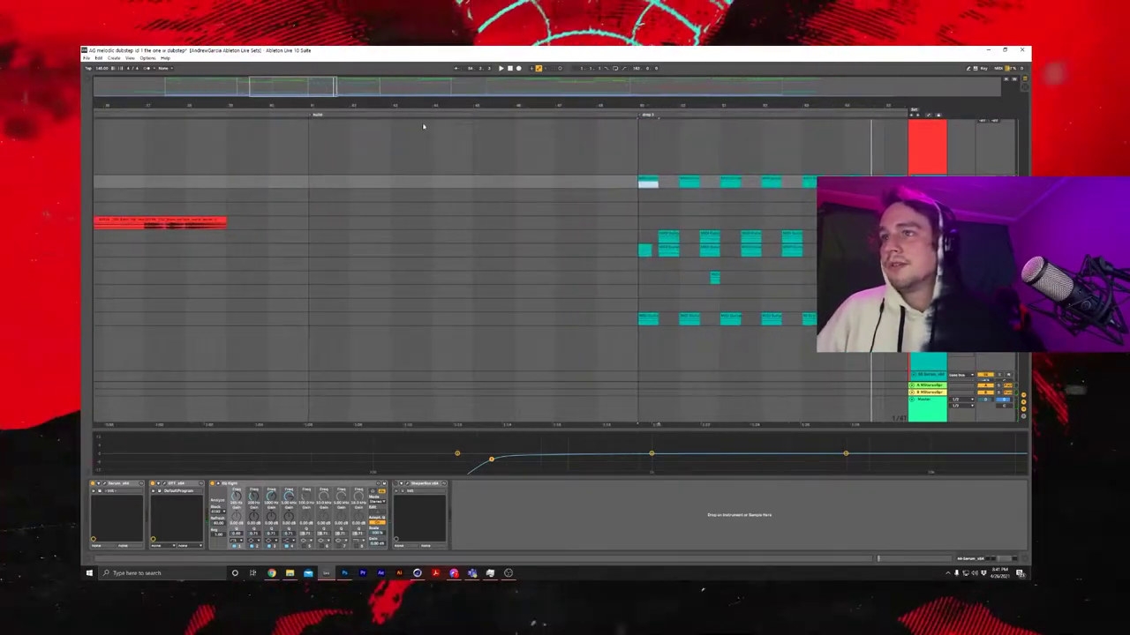
pyautogui.moveTo(324, 90); pyautogui.dragTo(342, 94)
pyautogui.scroll(1, 623, 214)
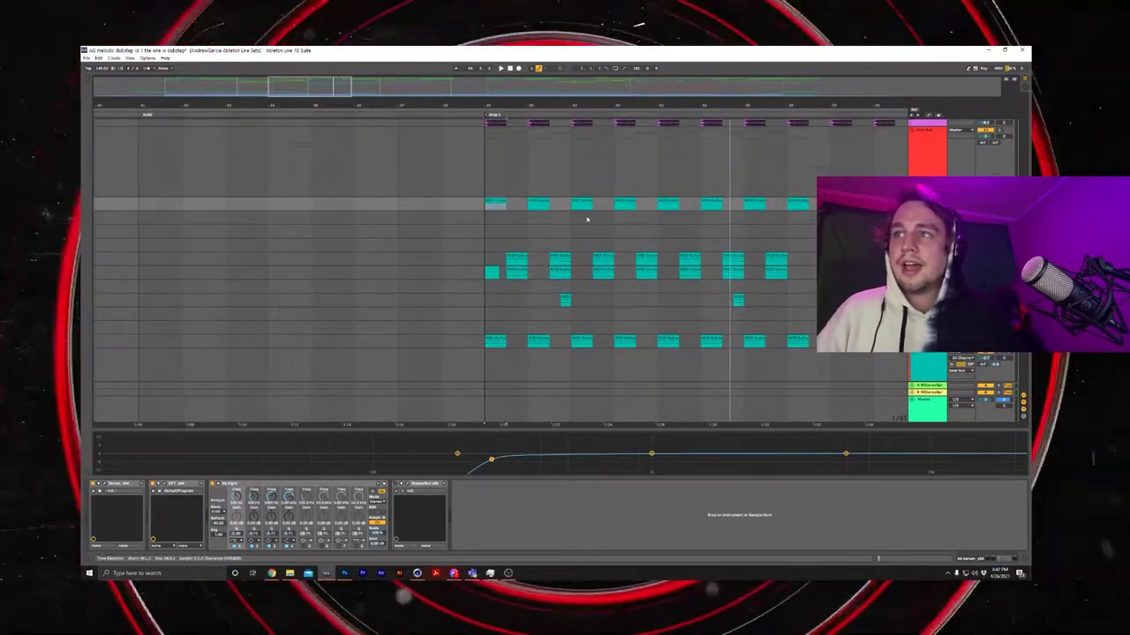
pyautogui.click(519, 255)
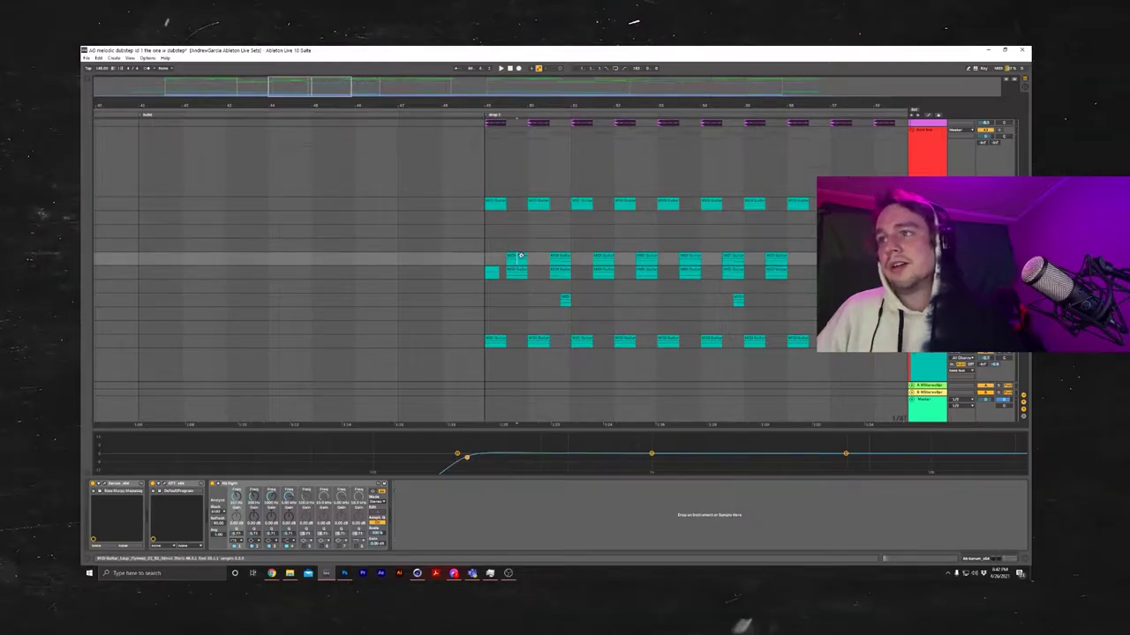
pyautogui.scroll(-4, 515, 272)
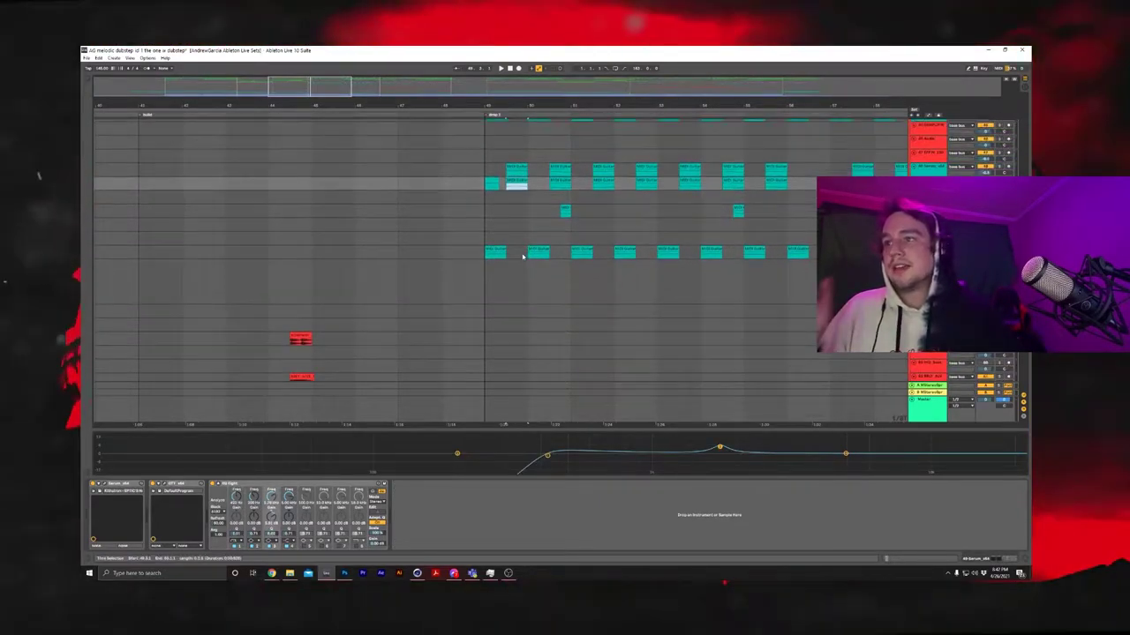
pyautogui.click(498, 249)
pyautogui.scroll(1, 504, 164)
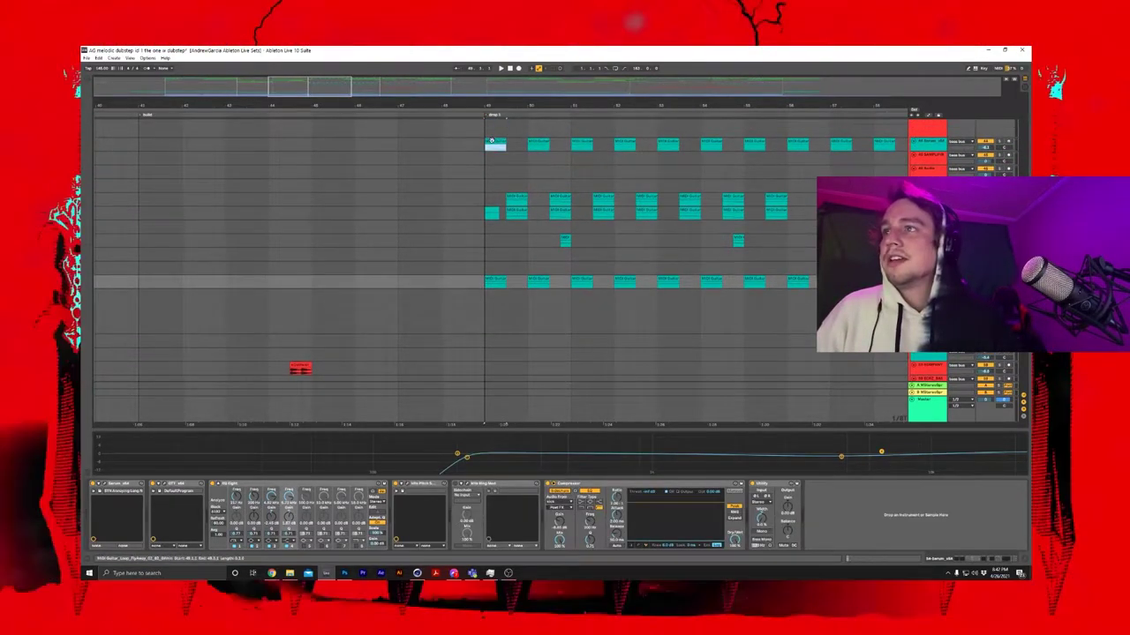
# Step: Audition the first clip of the uppermost Serum bass track in solo, then stop playback and unsolo the track
pyautogui.click(496, 147)
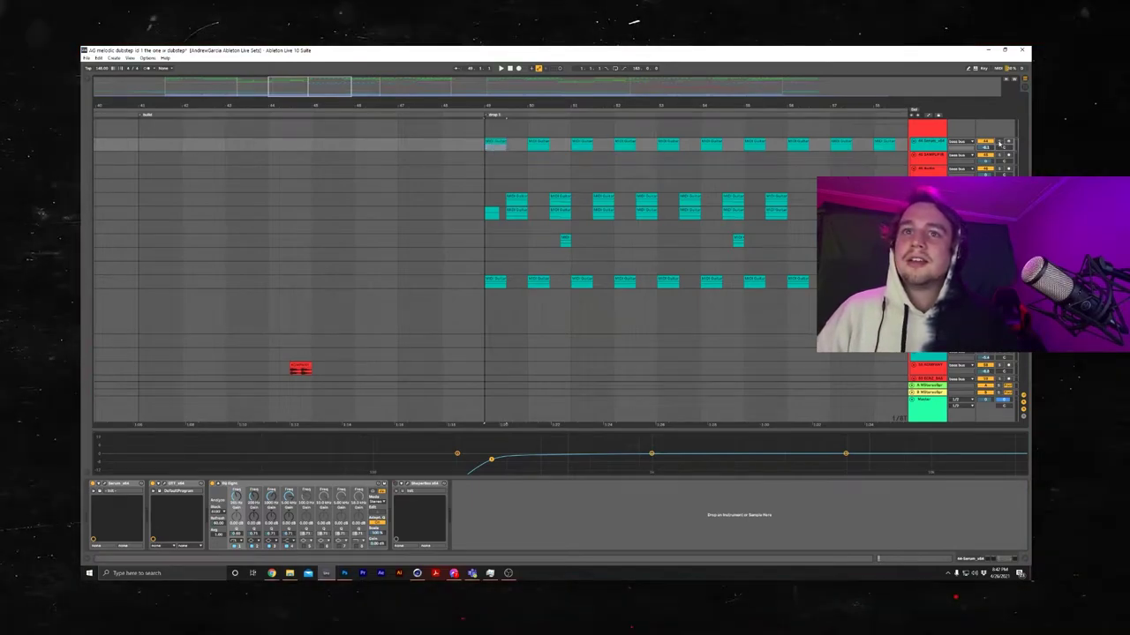
pyautogui.click(999, 142)
pyautogui.press('space')
pyautogui.press('space')
pyautogui.click(999, 142)
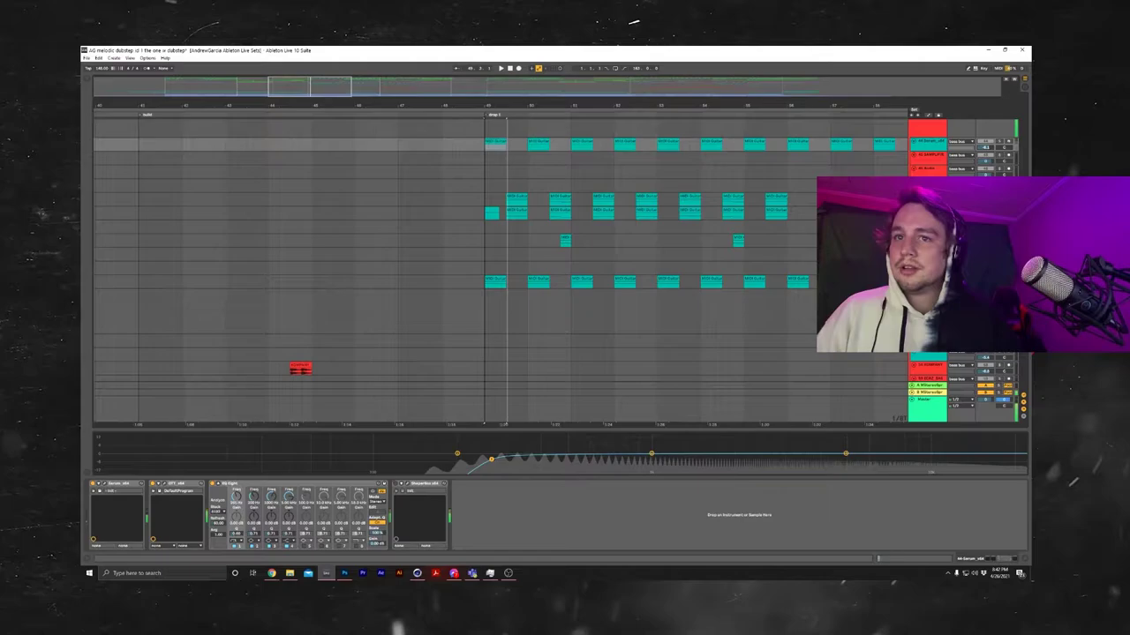
# Step: Display the device chain of the lower Serum bass track whose clips start with drop 1
pyautogui.scroll(-4, 597, 224)
pyautogui.scroll(1, 597, 221)
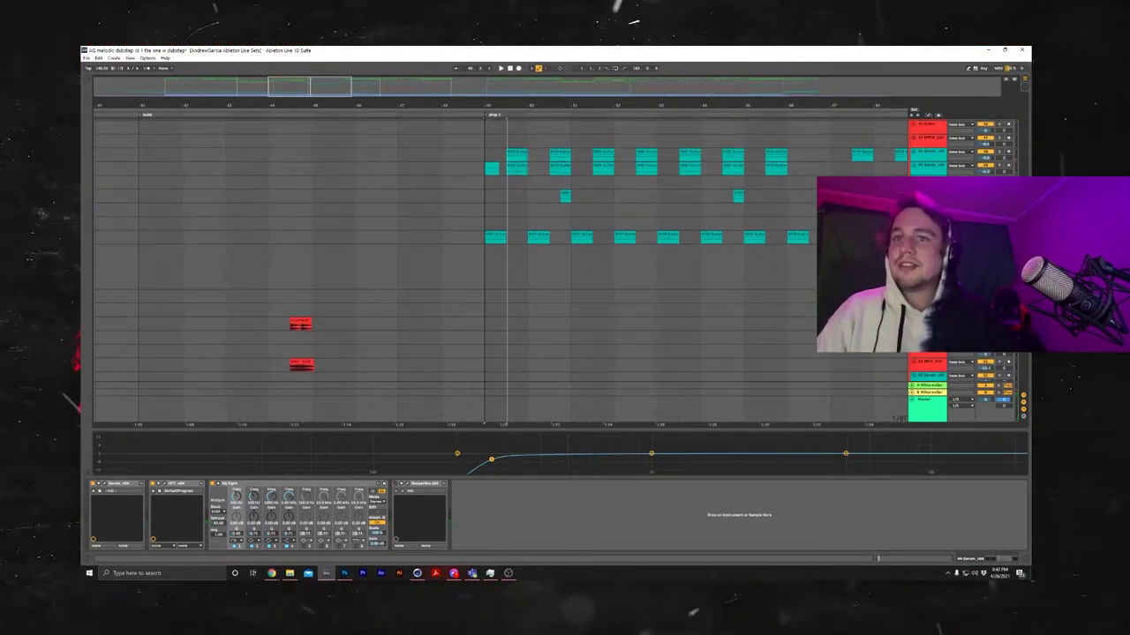
pyautogui.click(926, 237)
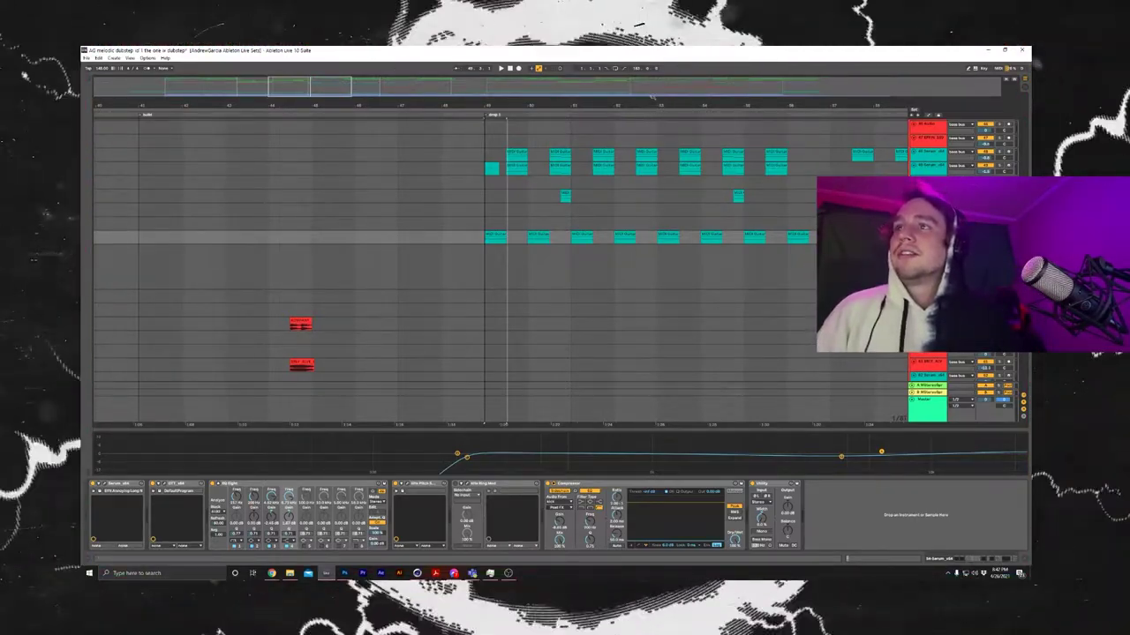
# Step: Examine how the sub, 808 and bass layers are laid out across drop 1, switch 1, break 2 and drop 2
pyautogui.moveTo(652, 96); pyautogui.dragTo(617, 81)
pyautogui.scroll(-8, 558, 212)
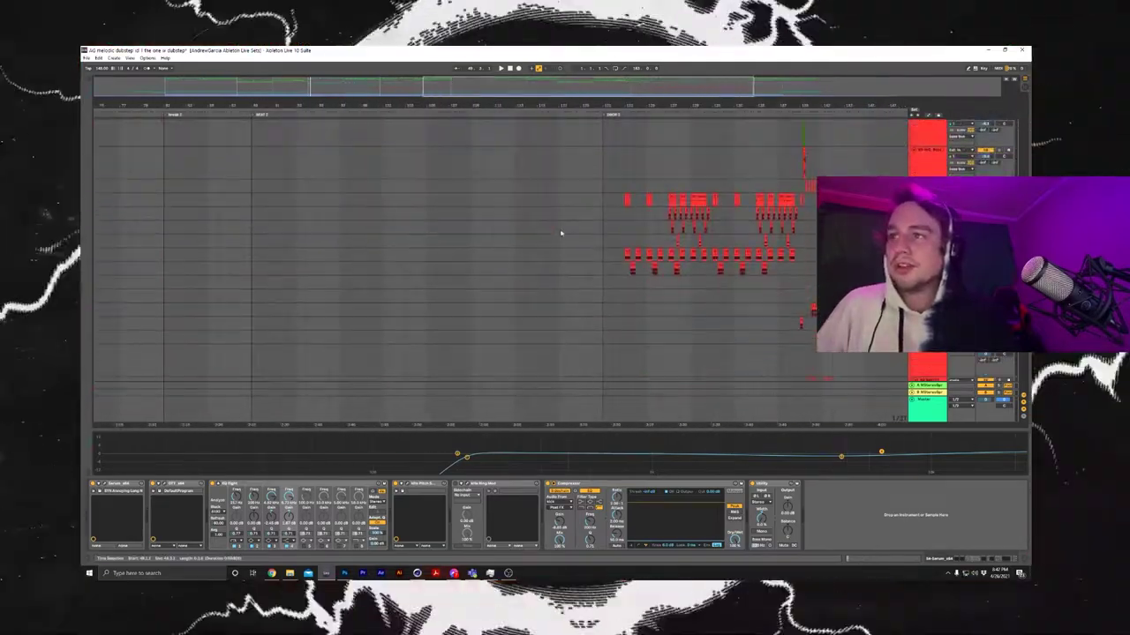
pyautogui.scroll(2, 661, 258)
pyautogui.scroll(8, 667, 260)
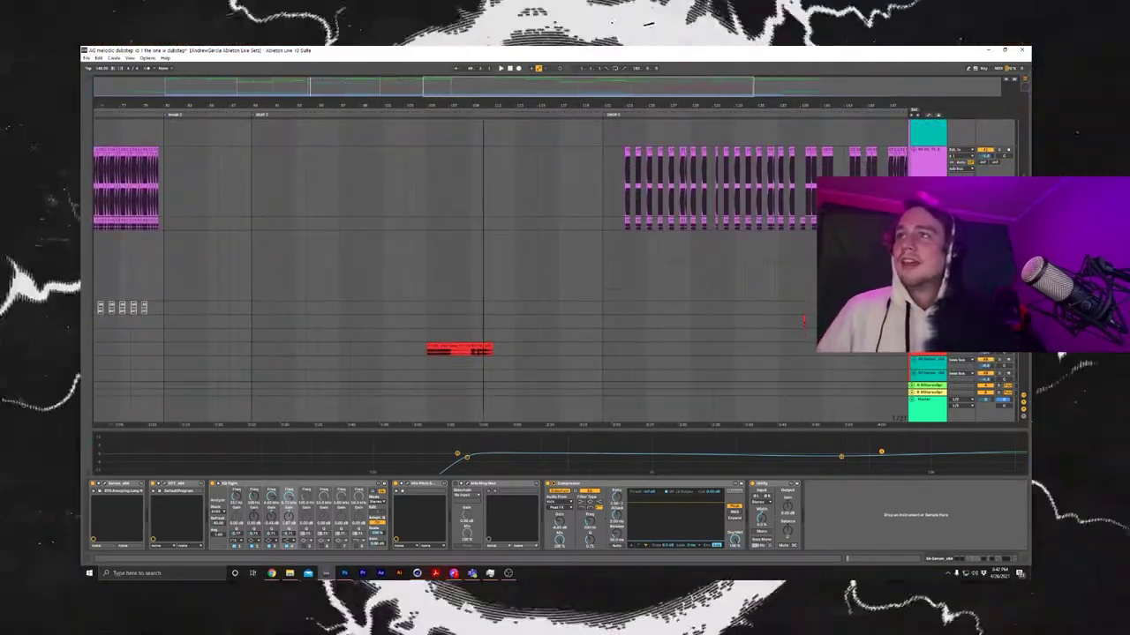
pyautogui.moveTo(482, 105); pyautogui.dragTo(718, 89)
pyautogui.scroll(-8, 348, 220)
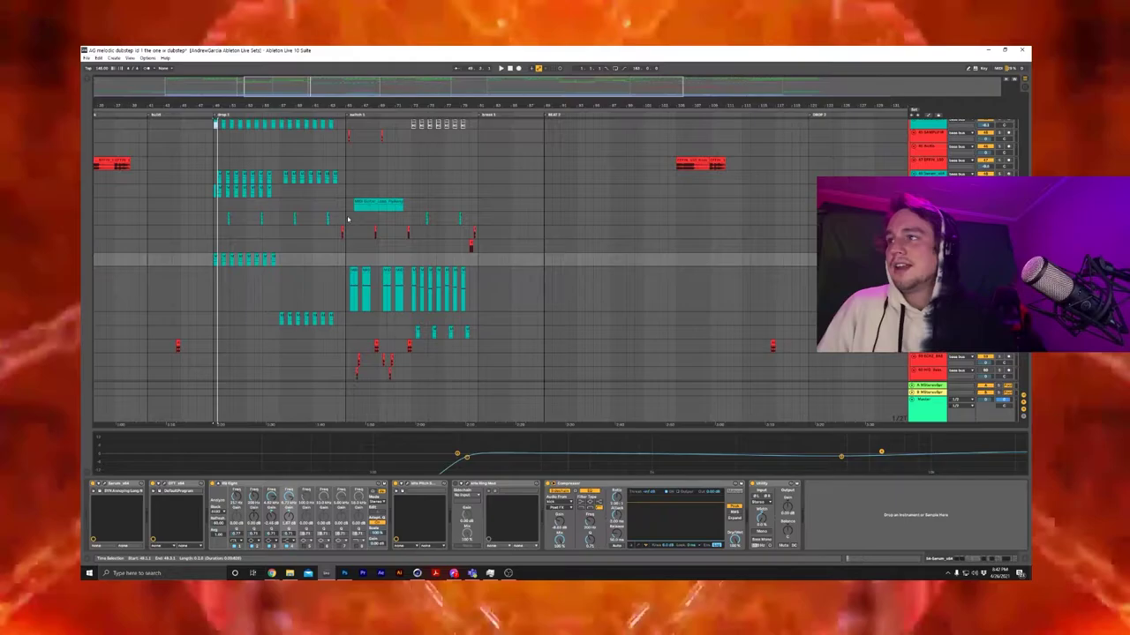
pyautogui.scroll(1, 348, 220)
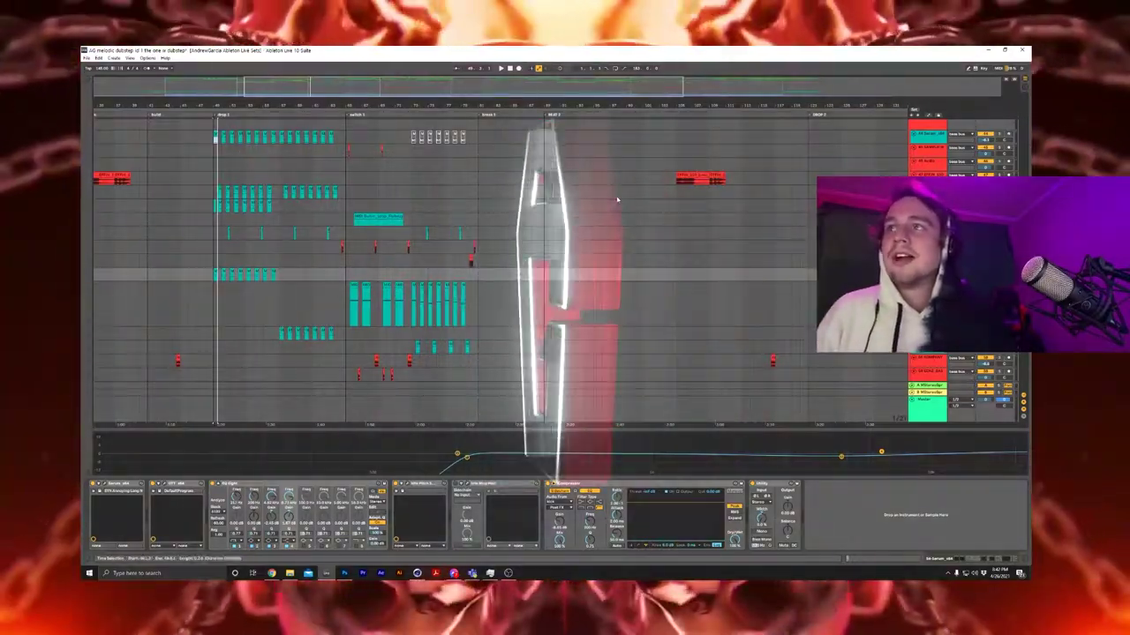
pyautogui.scroll(-2, 609, 205)
pyautogui.scroll(8, 308, 222)
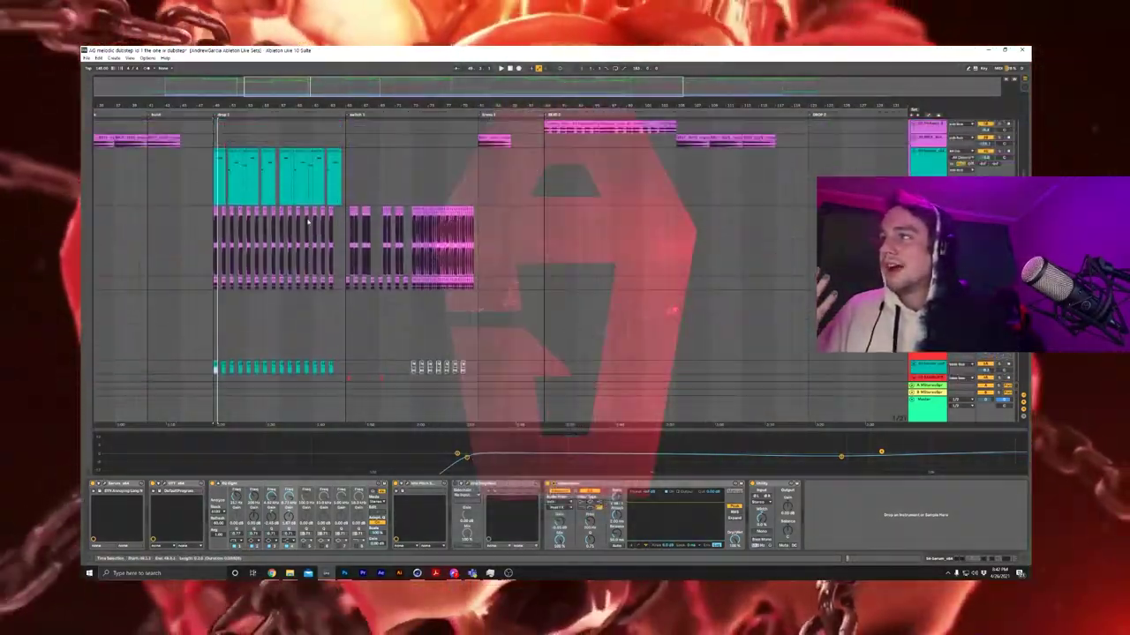
pyautogui.scroll(-10, 308, 221)
pyautogui.scroll(1, 309, 219)
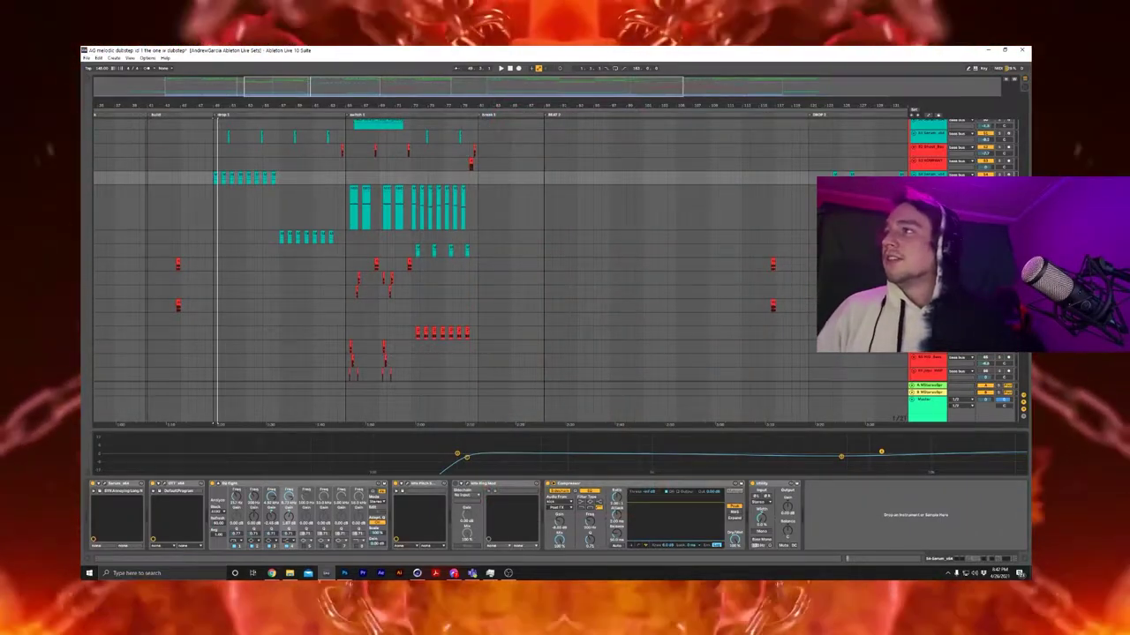
# Step: Select the uppermost Serum bass track's first clip in drop 1 and listen to the bass layers from there
pyautogui.press('+')
pyautogui.scroll(5, 373, 206)
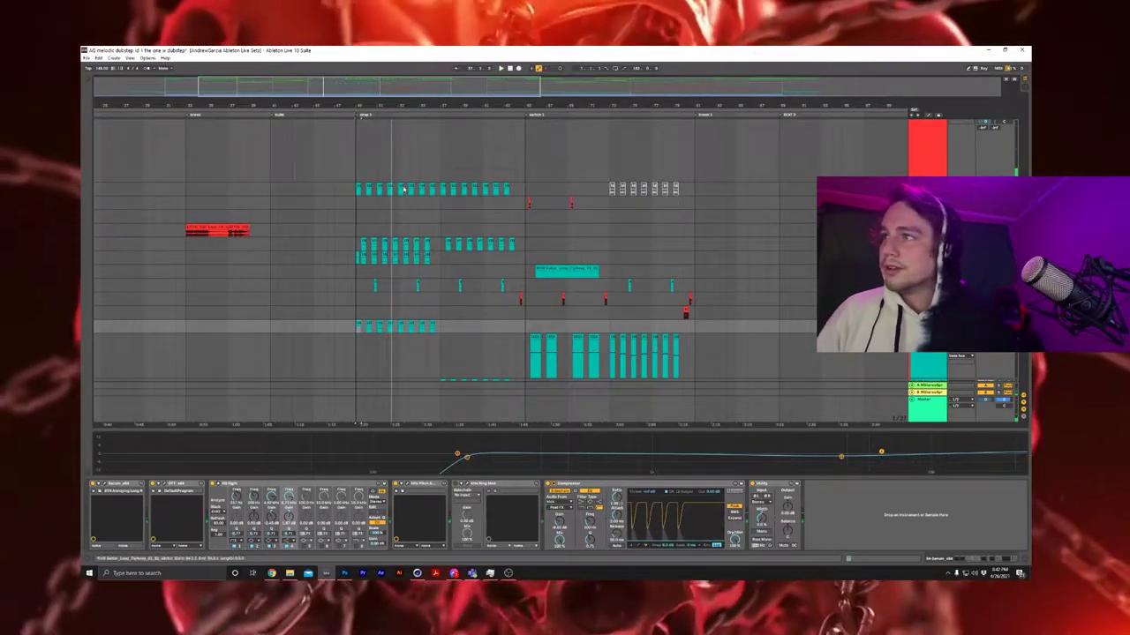
pyautogui.click(359, 188)
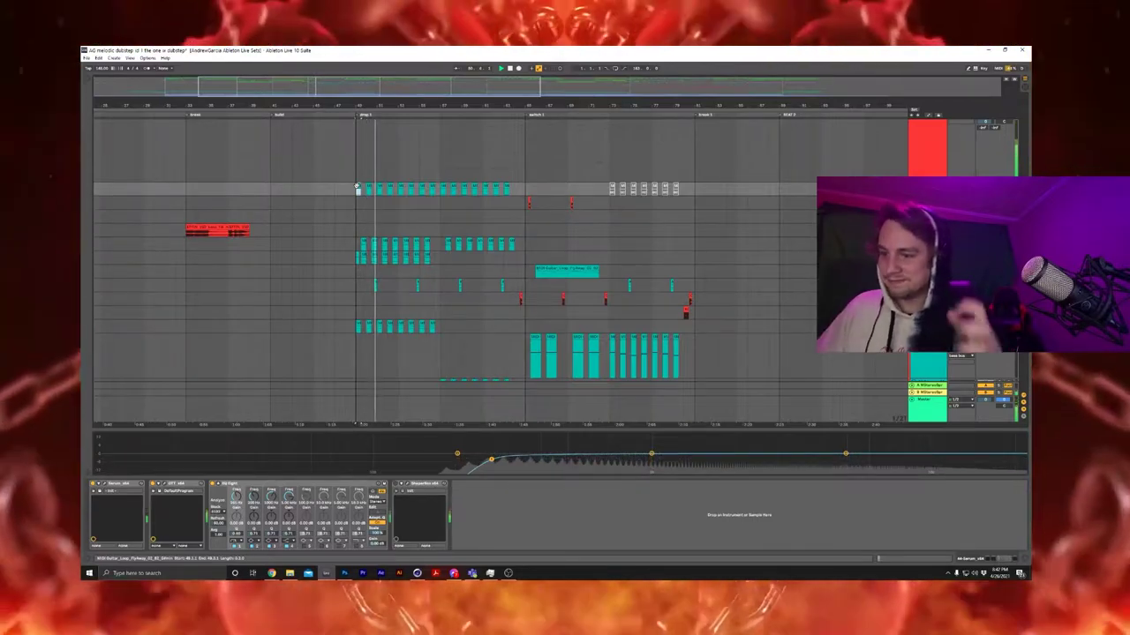
pyautogui.scroll(3, 360, 158)
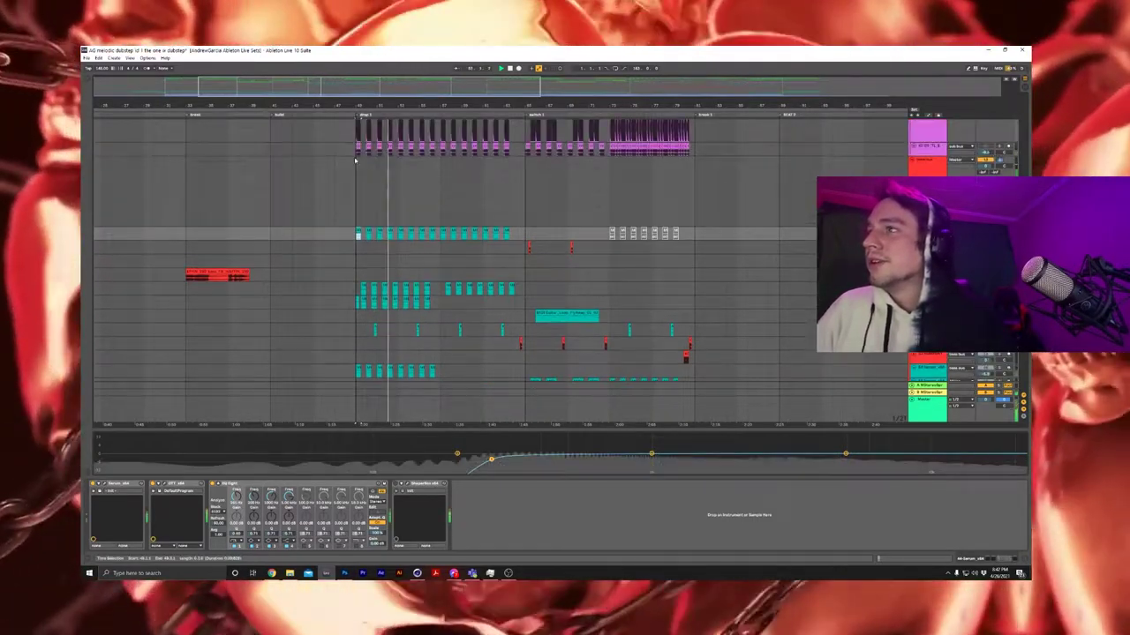
# Step: Select the first clip in drop 1 on the lower of the two paired bass tracks and audition it
pyautogui.scroll(-3, 361, 159)
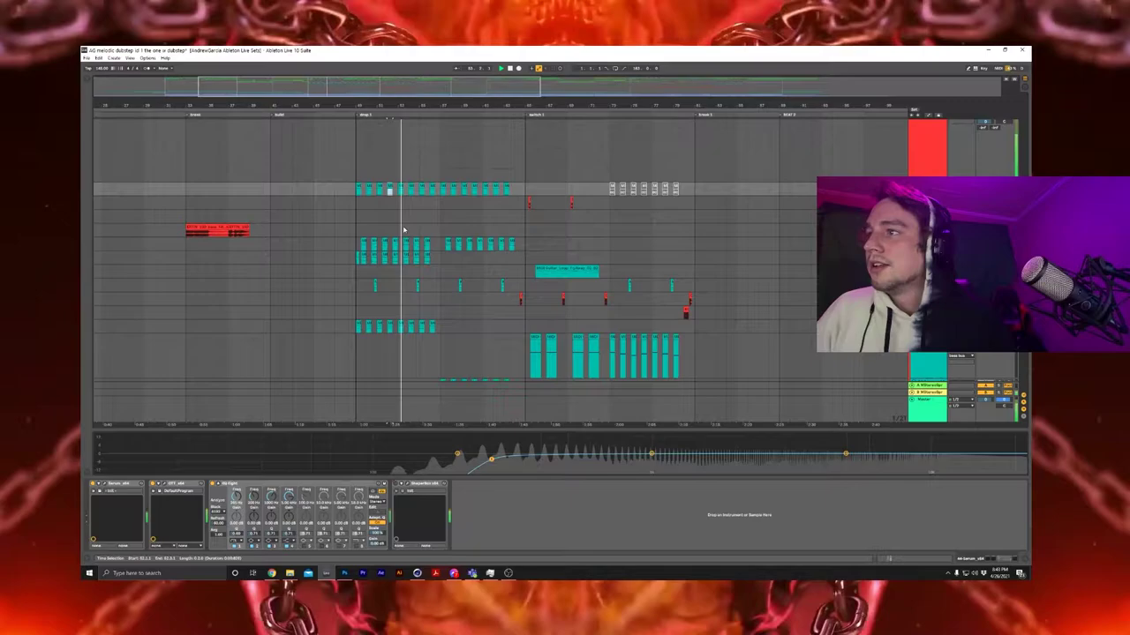
pyautogui.scroll(-1, 369, 252)
pyautogui.click(359, 251)
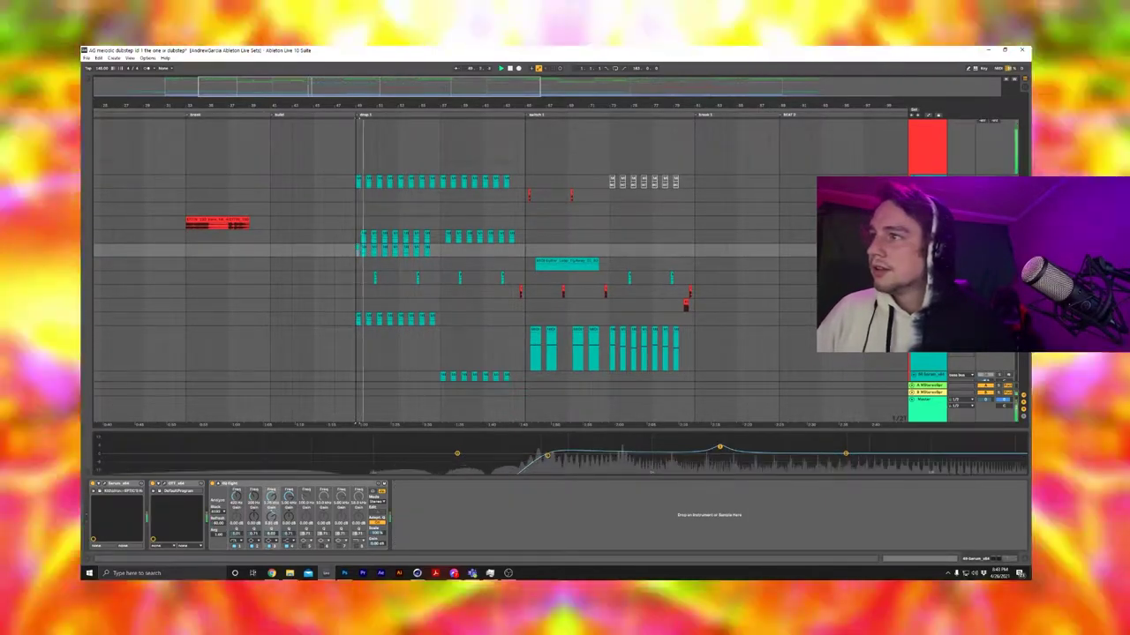
pyautogui.moveTo(259, 85); pyautogui.dragTo(259, 132)
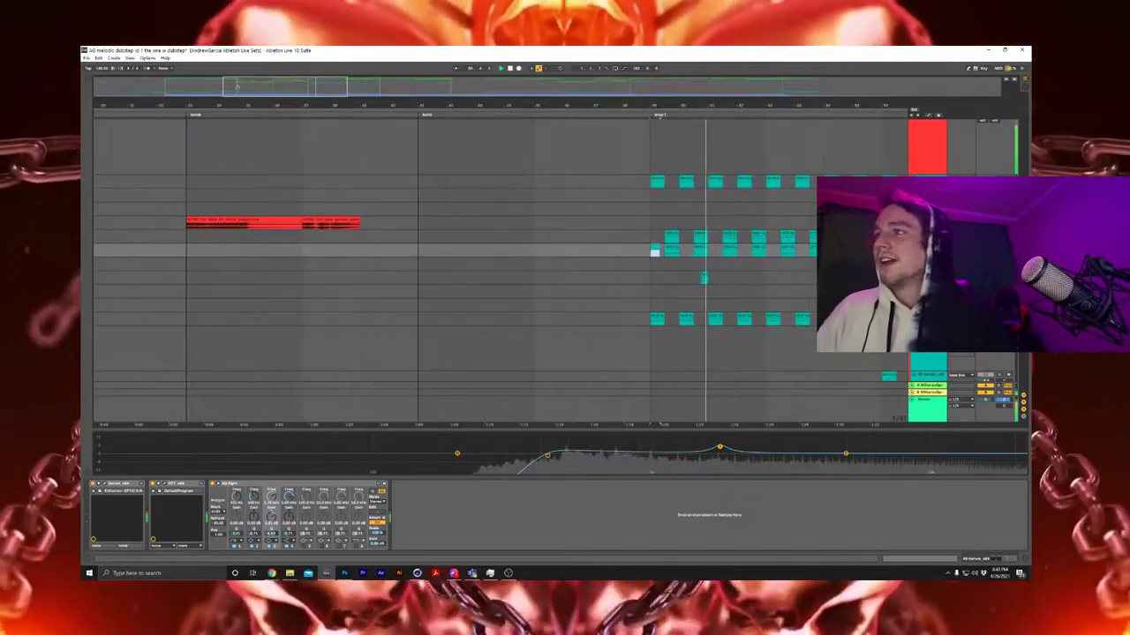
pyautogui.scroll(-1, 703, 246)
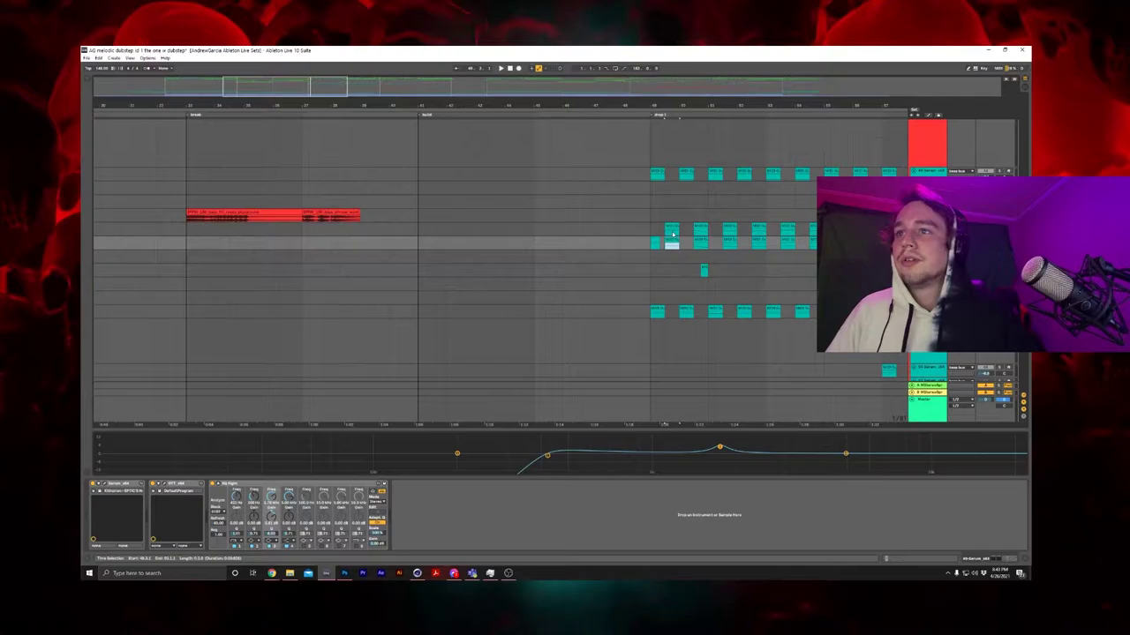
# Step: Select the first clip of the bass track directly above and play the drop from there, then stop playback
pyautogui.click(674, 231)
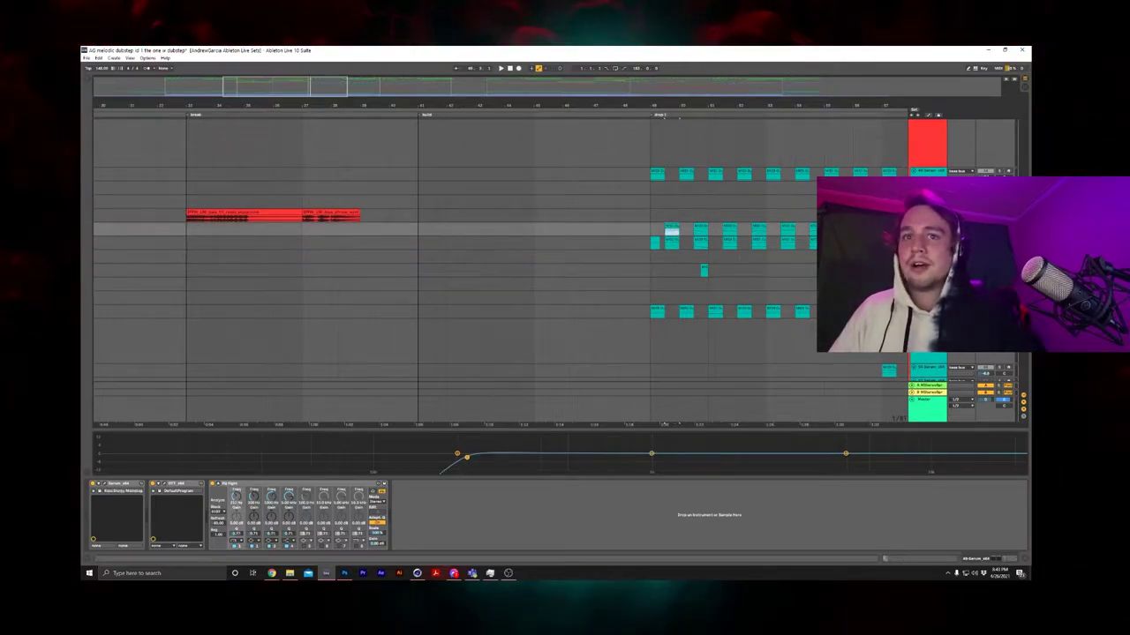
pyautogui.press('space')
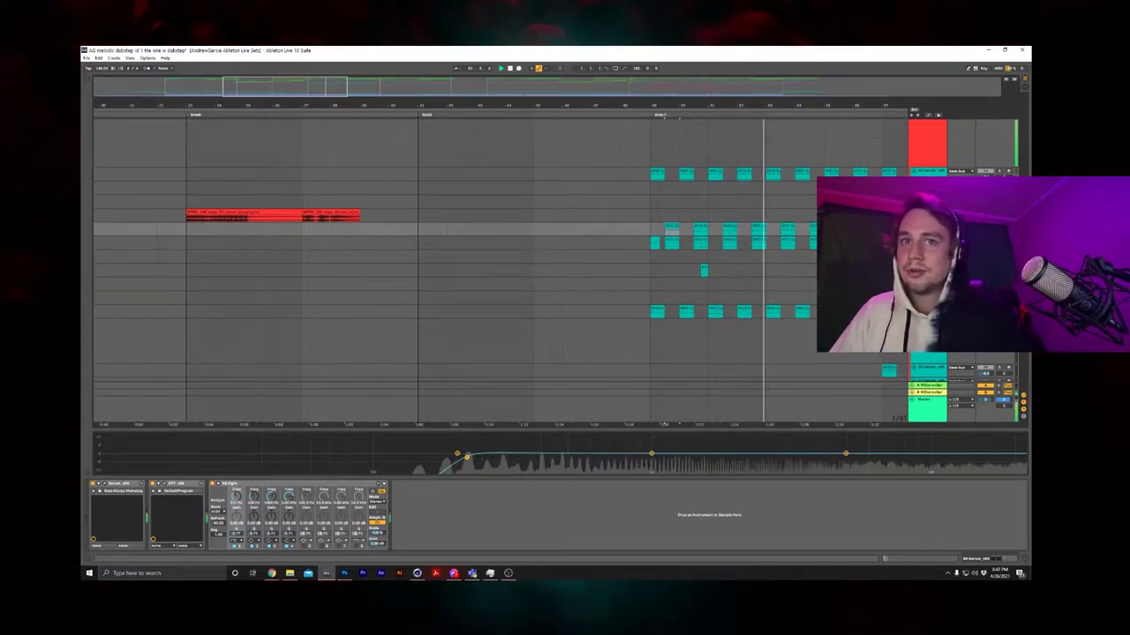
pyautogui.press('space')
pyautogui.scroll(-1, 808, 222)
pyautogui.scroll(1, 803, 228)
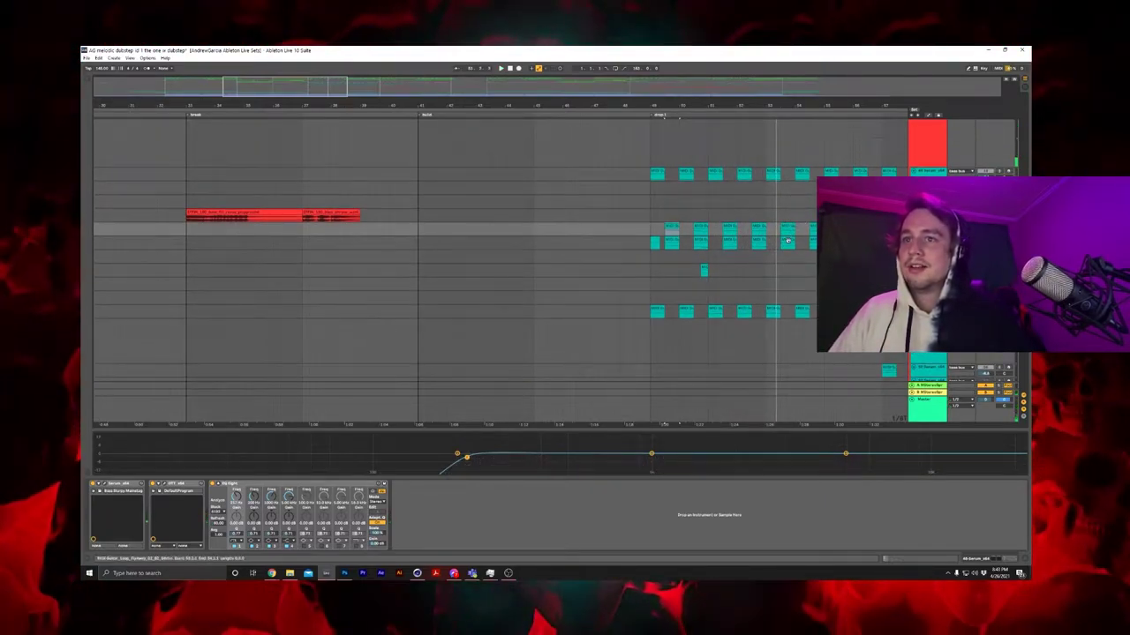
# Step: Select the first short clip of the sparse Serum bass fill track in drop 1 and audition it
pyautogui.click(788, 240)
pyautogui.scroll(-3, 741, 244)
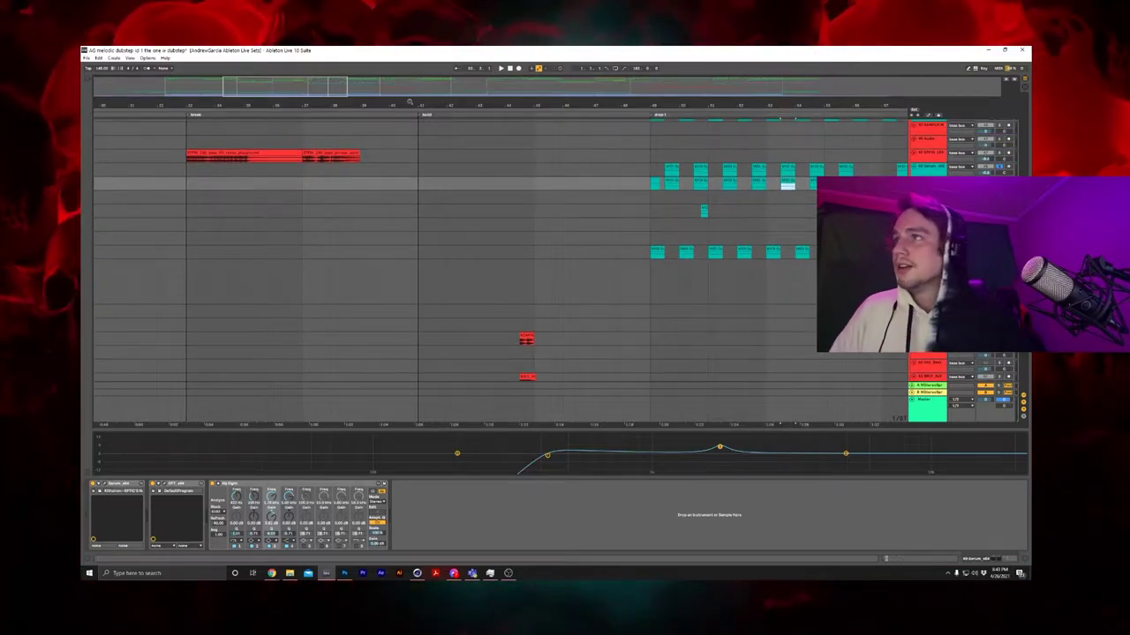
pyautogui.moveTo(328, 85); pyautogui.dragTo(330, 90)
pyautogui.scroll(2, 645, 207)
pyautogui.scroll(-1, 663, 233)
pyautogui.hscroll(3, 663, 234)
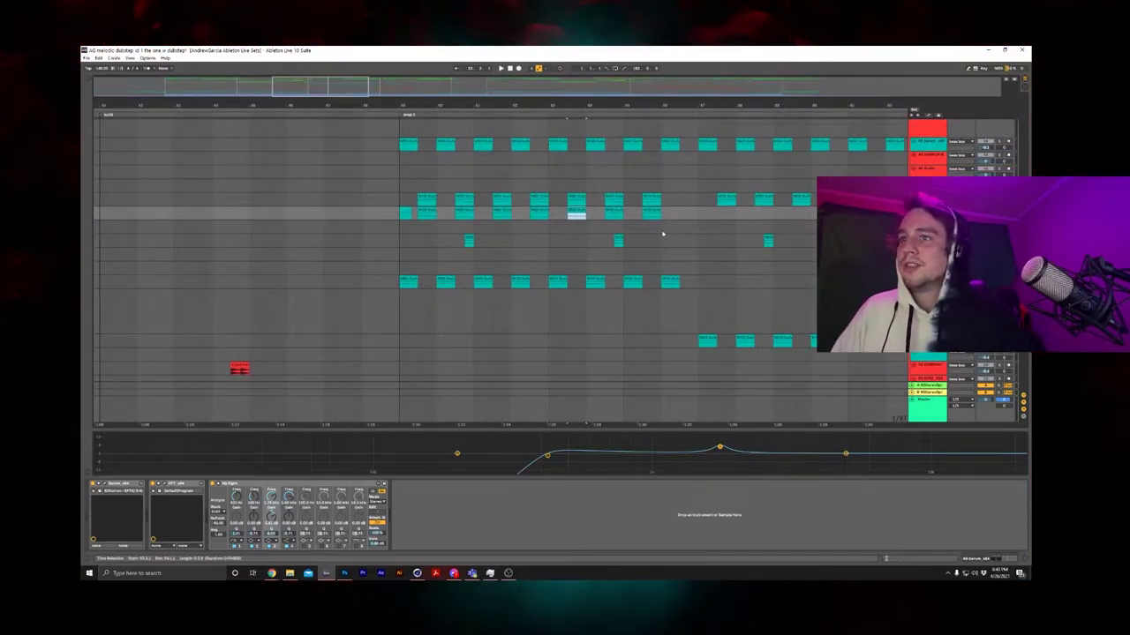
pyautogui.click(470, 239)
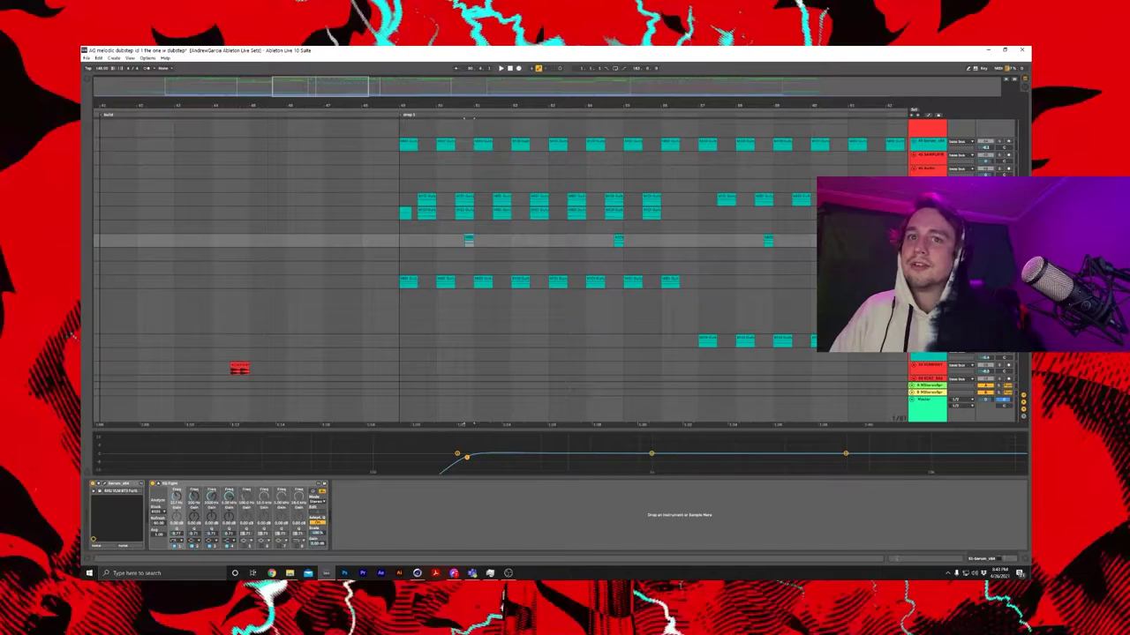
pyautogui.press('space')
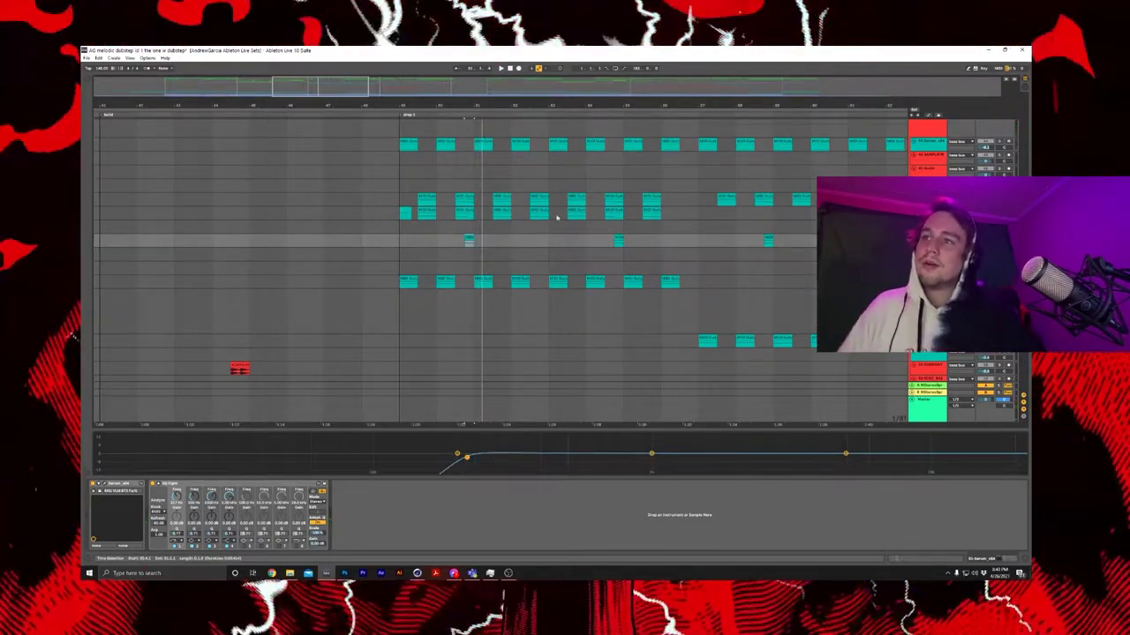
# Step: Select the first clip of the Serum bass track that enters halfway through drop 1 and listen from there
pyautogui.scroll(-2, 747, 257)
pyautogui.click(706, 310)
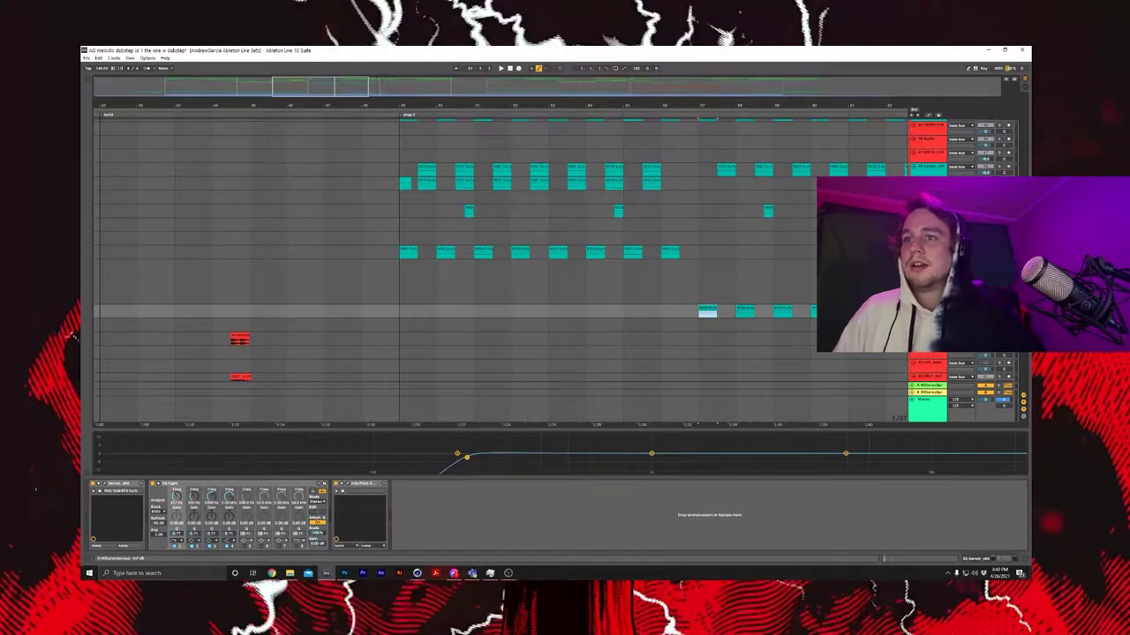
pyautogui.press('space')
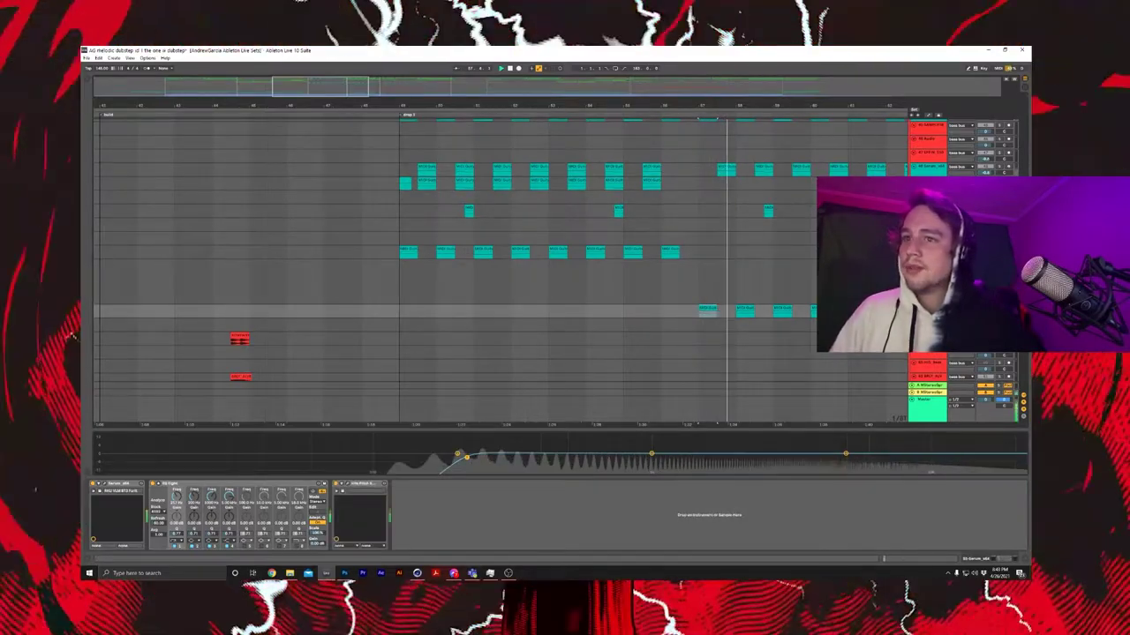
pyautogui.scroll(3, 369, 129)
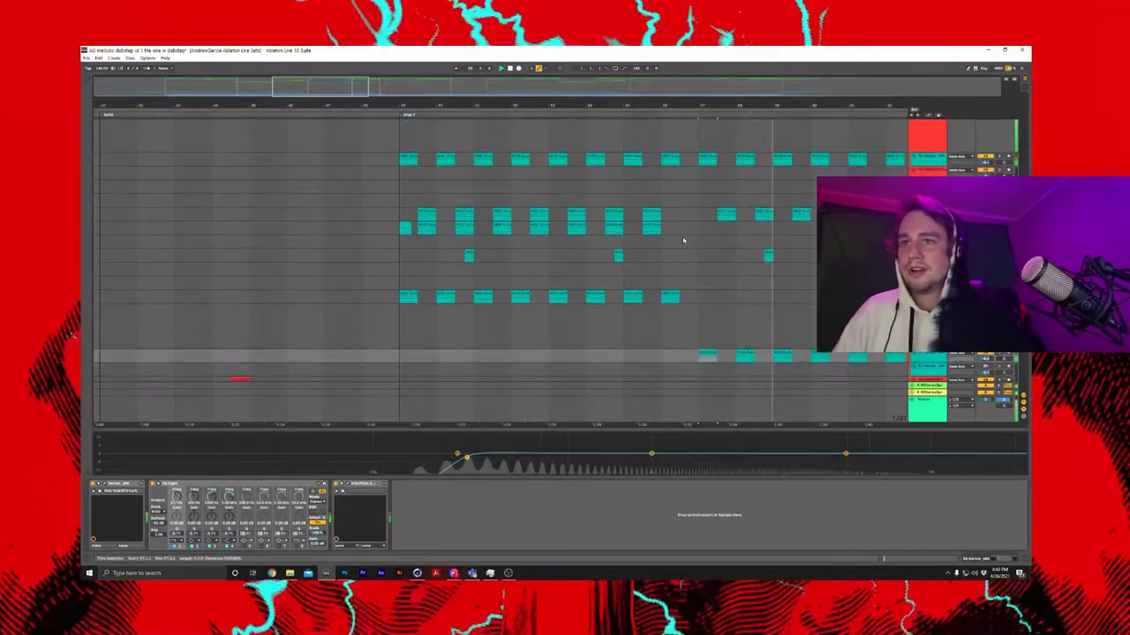
# Step: Play the bass layers from the start of drop 1 while checking the tracks further down, then stop playback
pyautogui.click(400, 115)
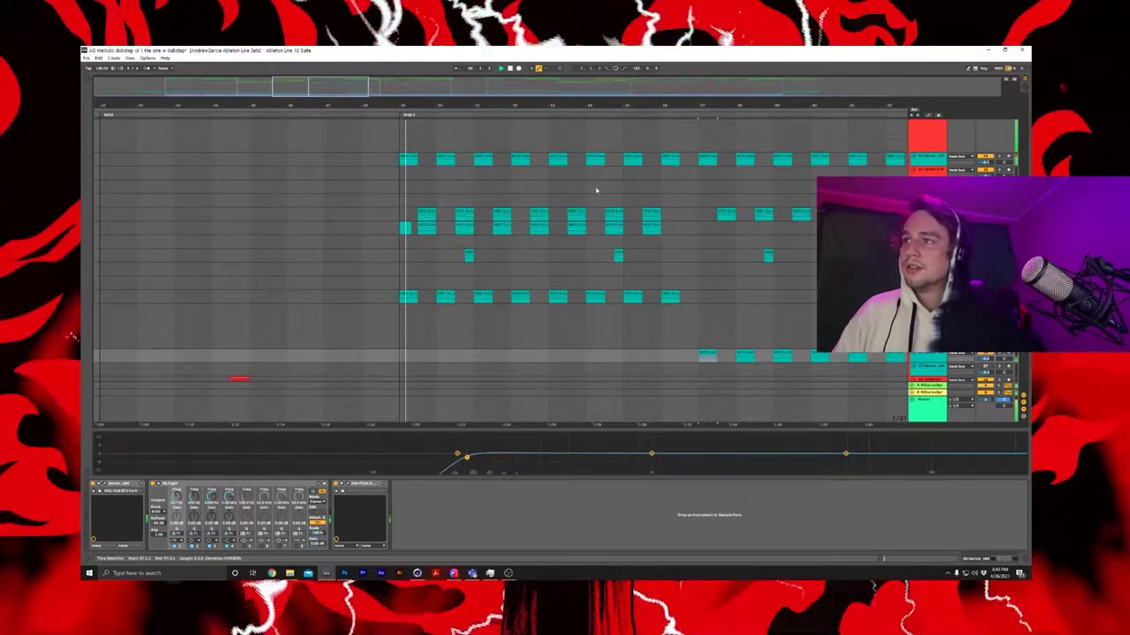
pyautogui.scroll(-8, 724, 216)
pyautogui.scroll(2, 638, 209)
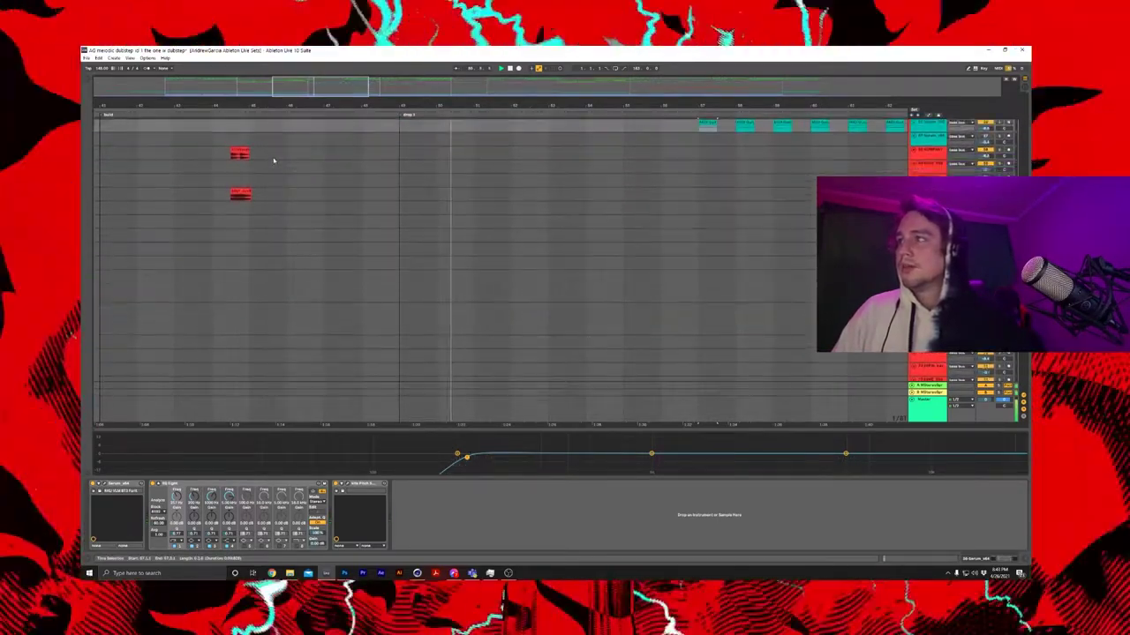
pyautogui.scroll(-8, 610, 186)
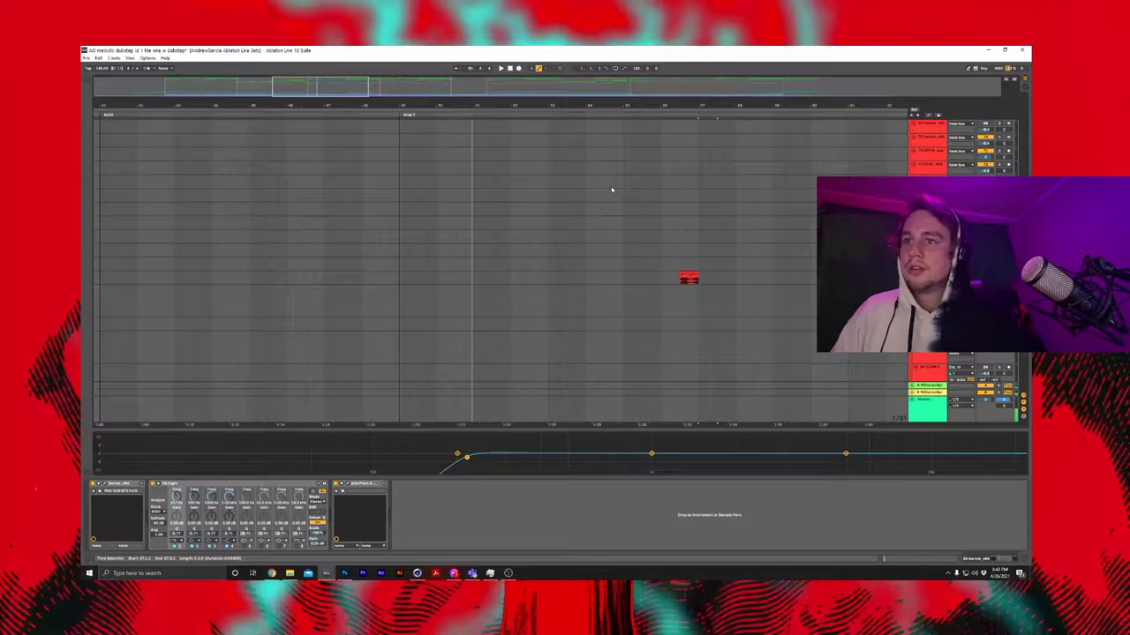
# Step: Compare the bass clips of drop 1 with those of switch 1 and listen through into the switch
pyautogui.moveTo(489, 105); pyautogui.dragTo(489, 57)
pyautogui.scroll(8, 684, 277)
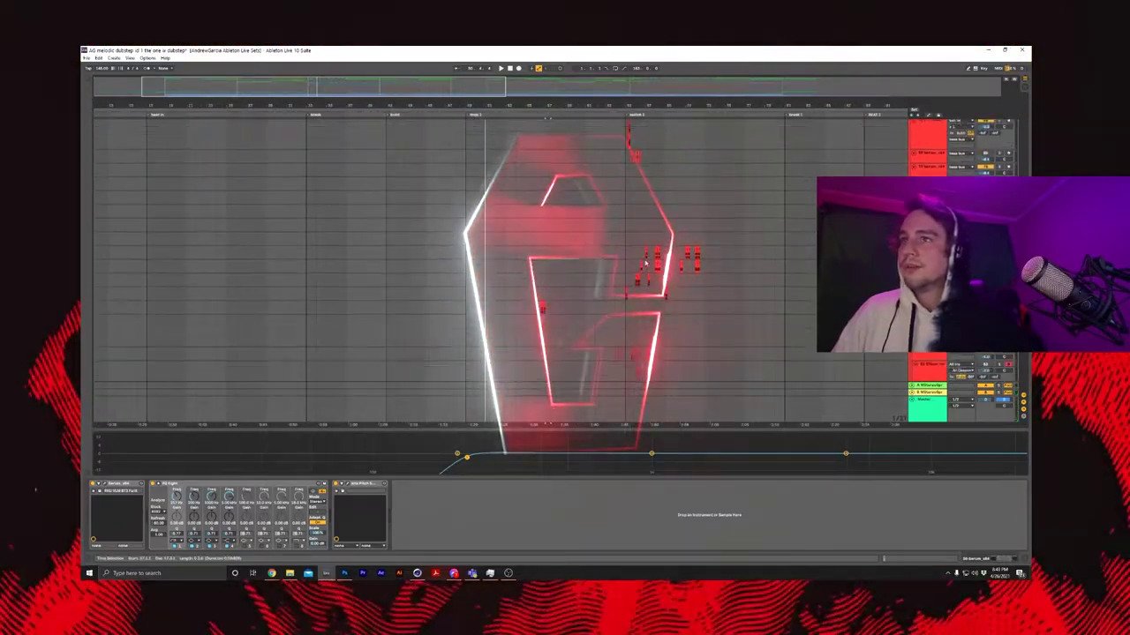
pyautogui.scroll(8, 684, 277)
pyautogui.scroll(-1, 684, 277)
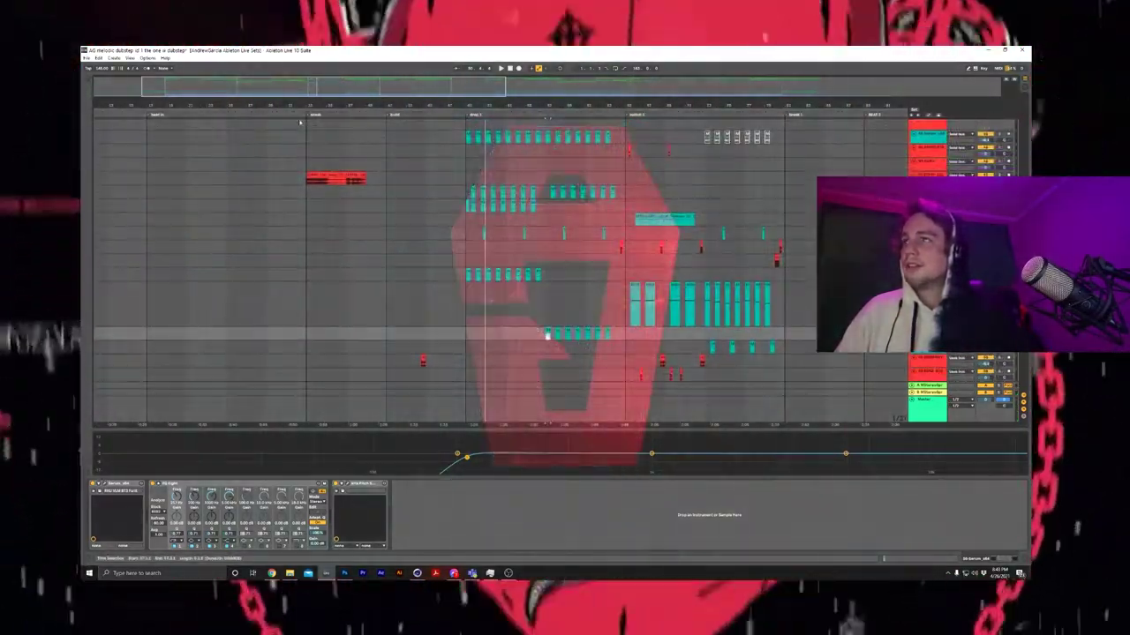
pyautogui.moveTo(518, 105); pyautogui.dragTo(279, 152)
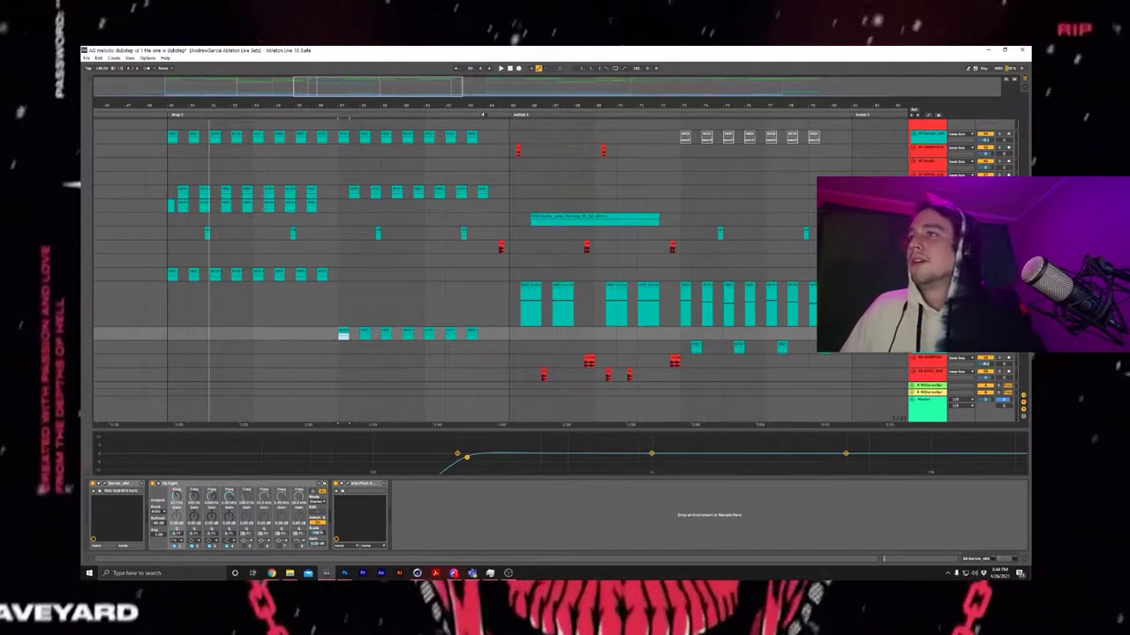
pyautogui.scroll(2, 516, 129)
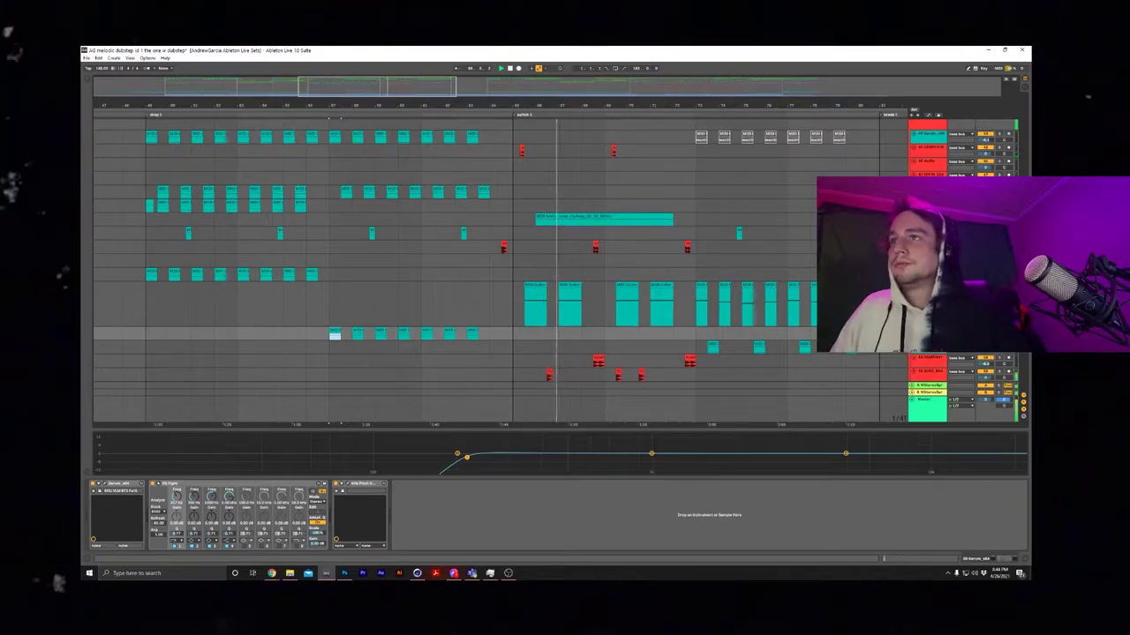
# Step: Examine how the drum, sub, bass and red one-shot layers are arranged across switch 1
pyautogui.hscroll(5, 499, 269)
pyautogui.scroll(-5, 499, 269)
pyautogui.hscroll(-6, 500, 270)
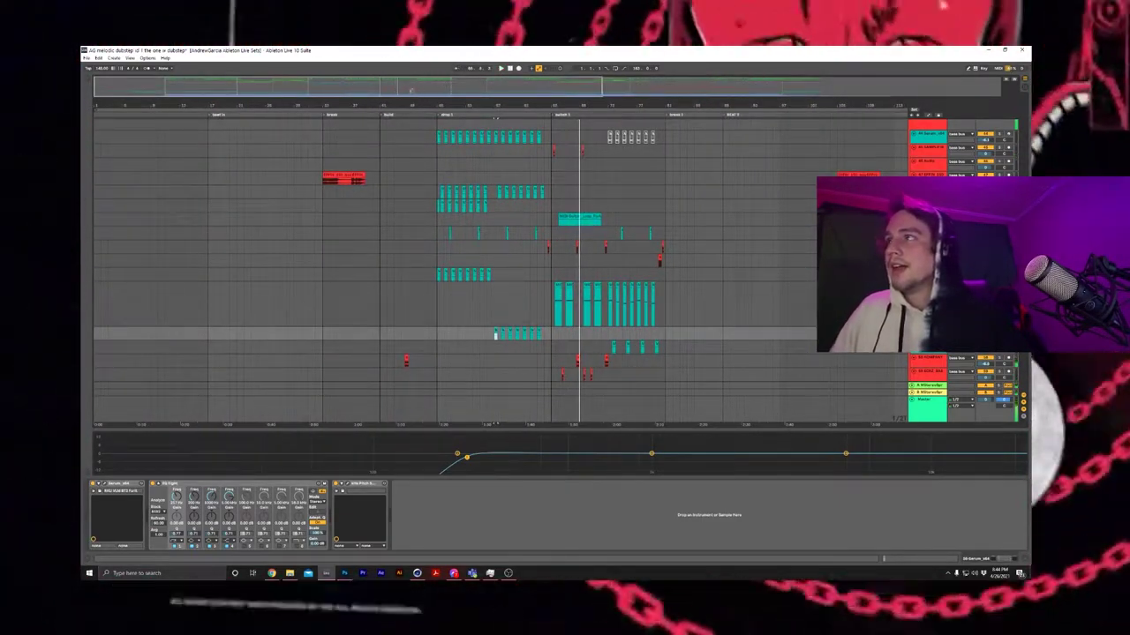
pyautogui.moveTo(411, 91); pyautogui.dragTo(411, 150)
pyautogui.scroll(4, 517, 212)
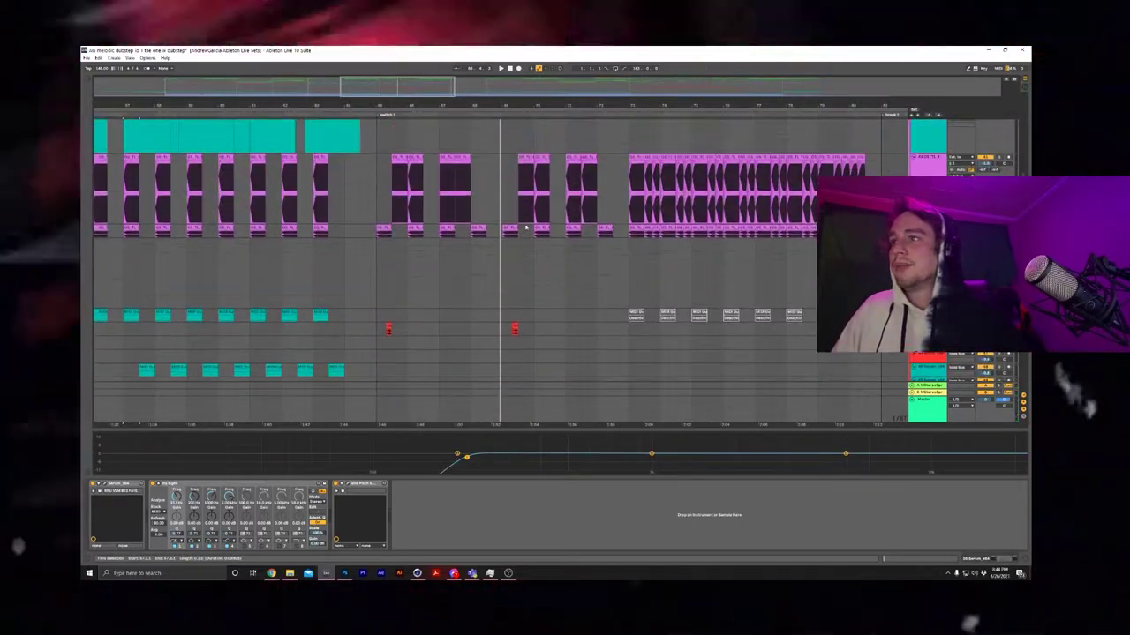
pyautogui.scroll(3, 525, 227)
pyautogui.scroll(-8, 400, 217)
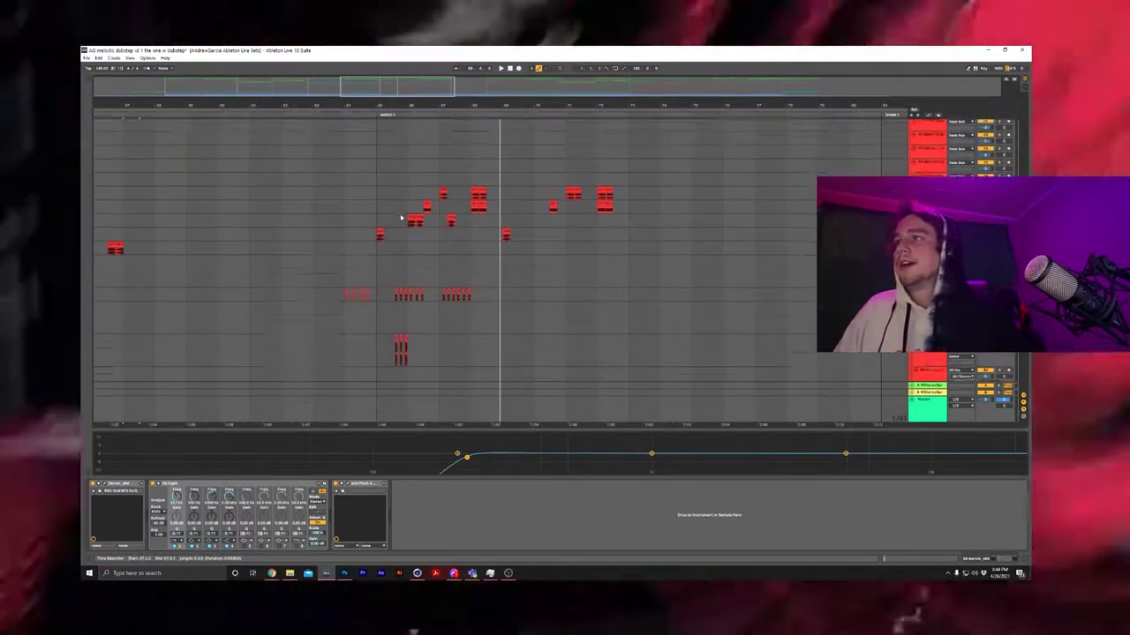
# Step: Select the first of the short chopped red clips leading into switch 1, audition them and stop playback
pyautogui.scroll(-5, 401, 217)
pyautogui.click(345, 199)
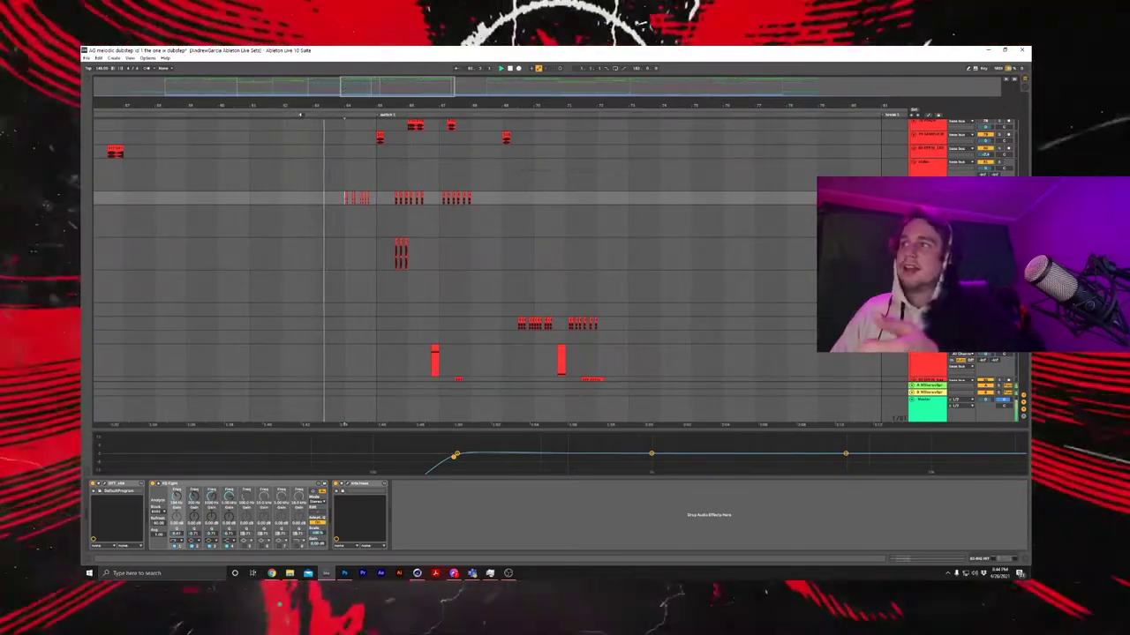
pyautogui.press('space')
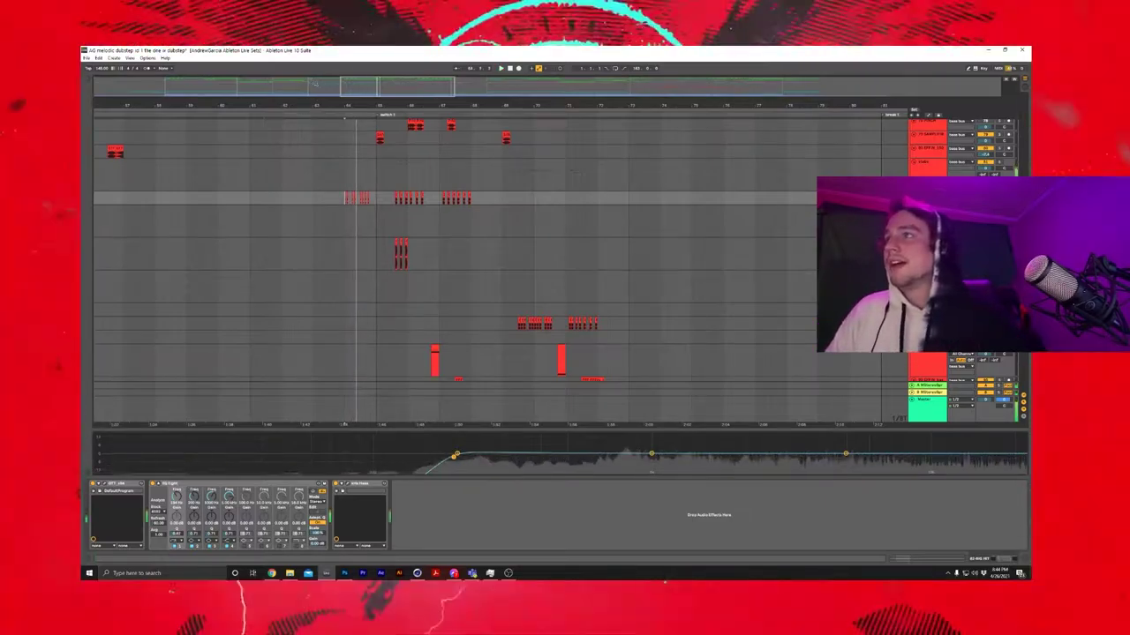
pyautogui.moveTo(337, 105); pyautogui.dragTo(742, 206)
pyautogui.scroll(6, 741, 206)
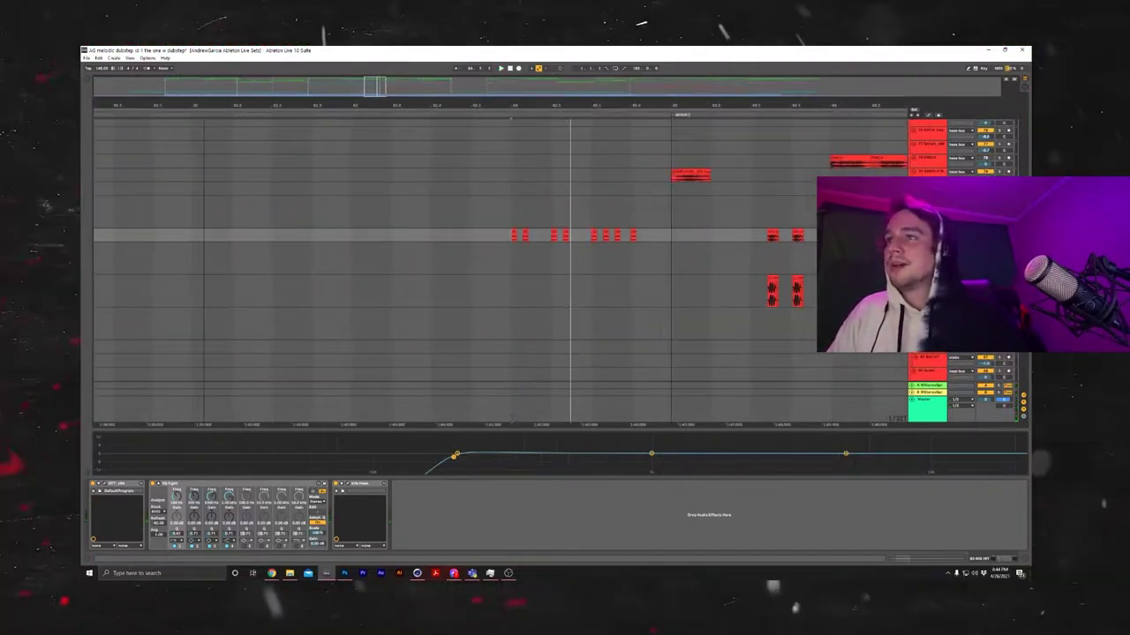
# Step: Inspect the device chain of the track directly above the chopped clips, then return to the chopped clips' own chain
pyautogui.scroll(6, 547, 159)
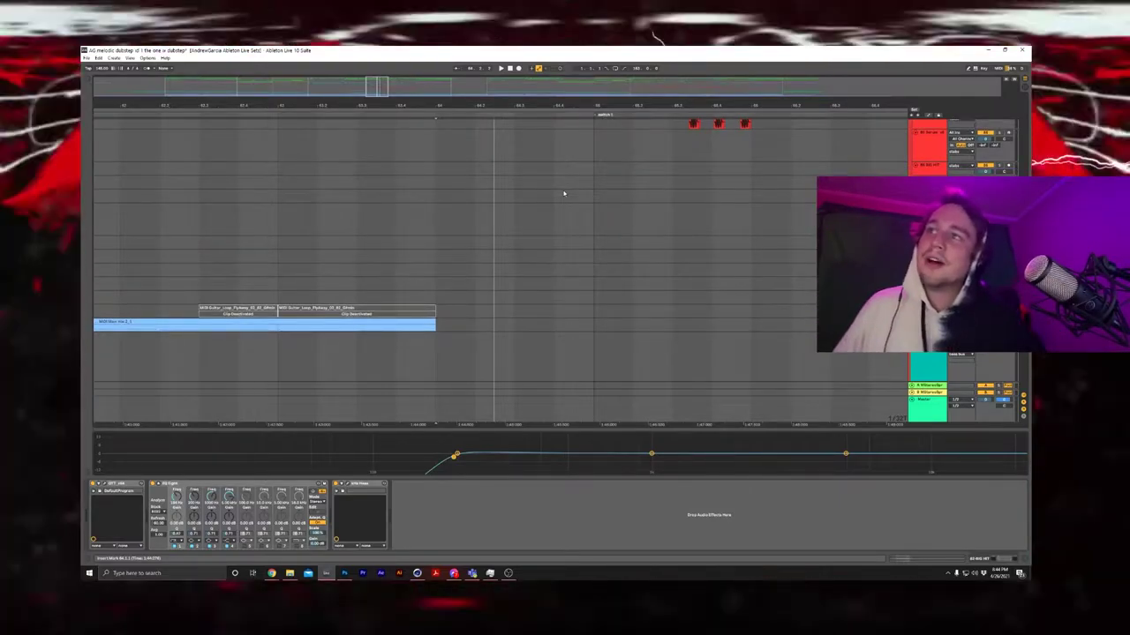
pyautogui.scroll(5, 563, 194)
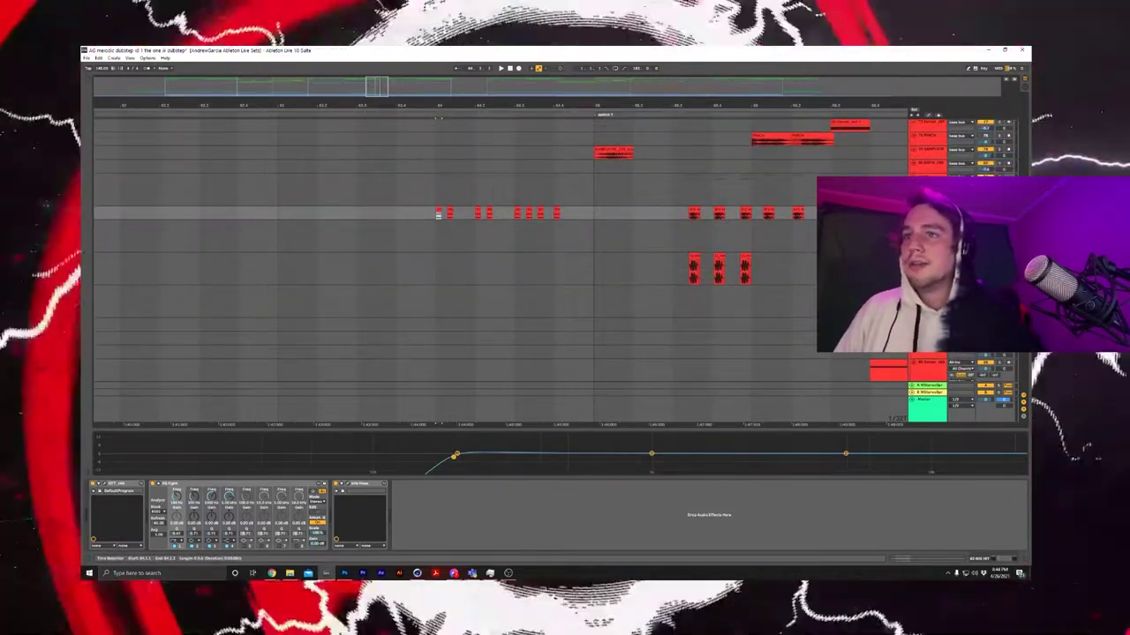
pyautogui.press('Up')
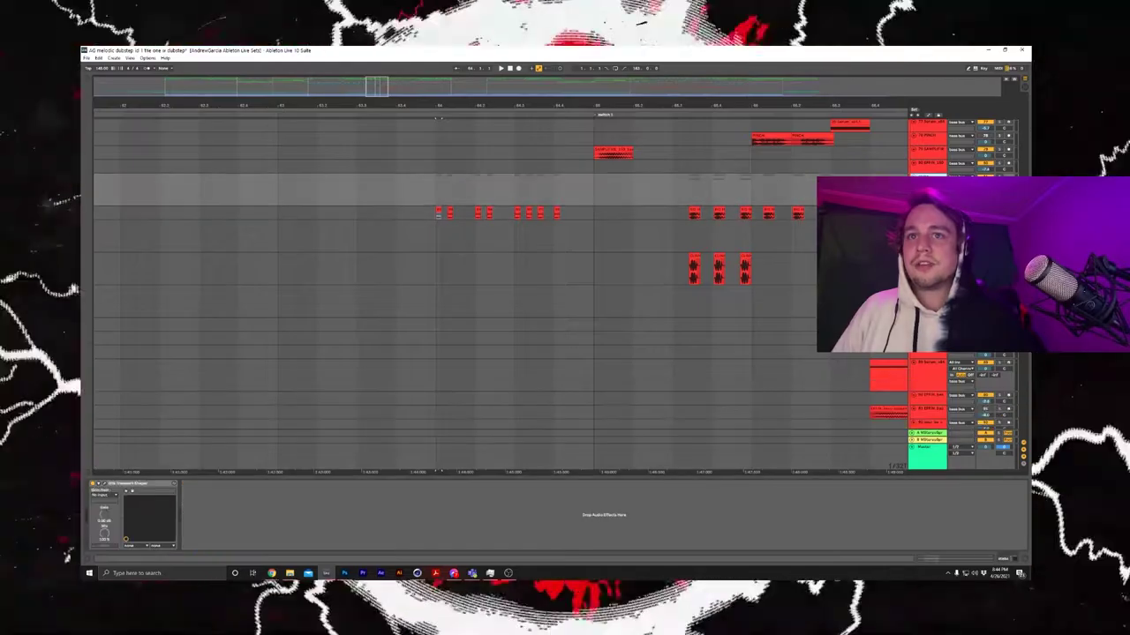
pyautogui.press('Down')
pyautogui.moveTo(371, 91)
pyautogui.mouseDown()
pyautogui.moveTo(371, 123)
pyautogui.moveTo(370, 93)
pyautogui.mouseUp()
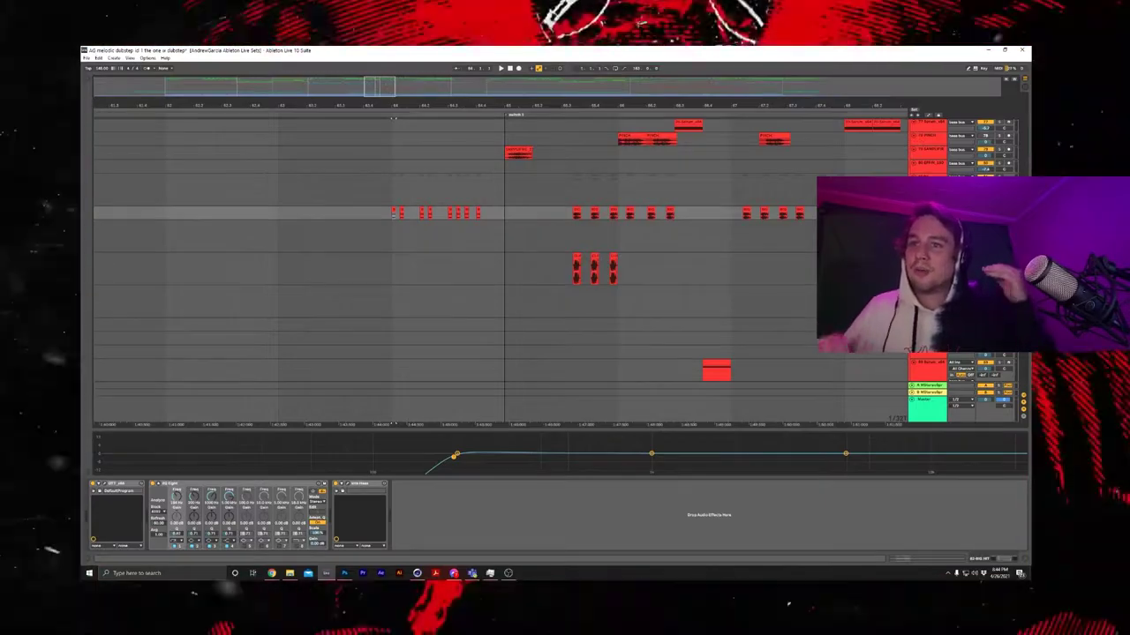
pyautogui.scroll(1, 499, 247)
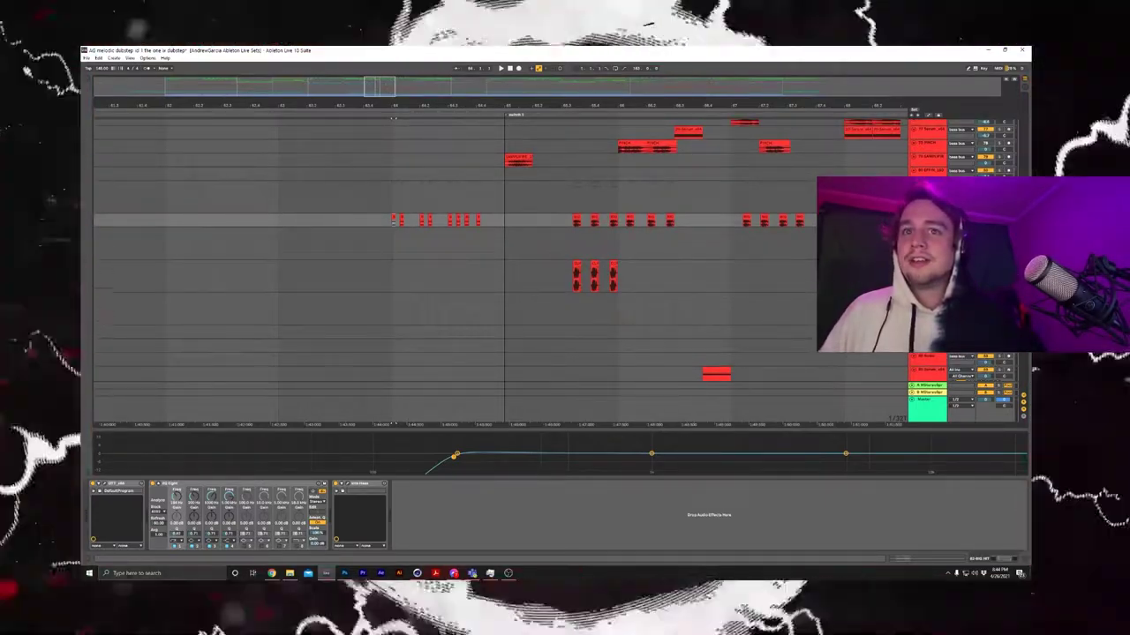
# Step: Select the first of the teal chopped clips in the guitar group leading into switch 1 and audition them in solo
pyautogui.scroll(5, 725, 212)
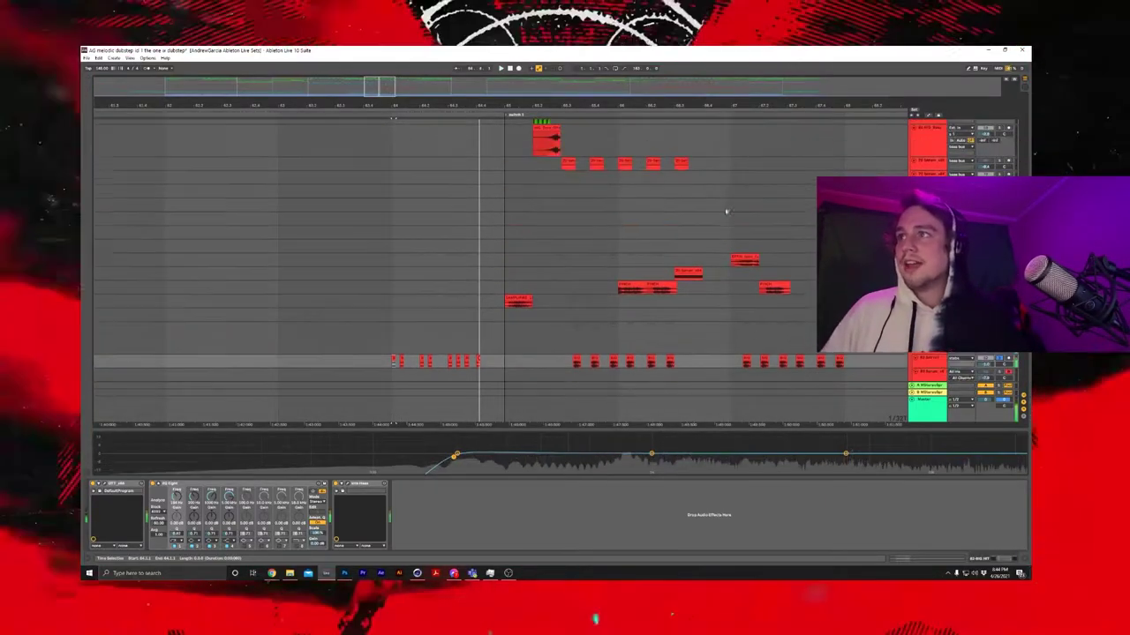
pyautogui.scroll(10, 726, 212)
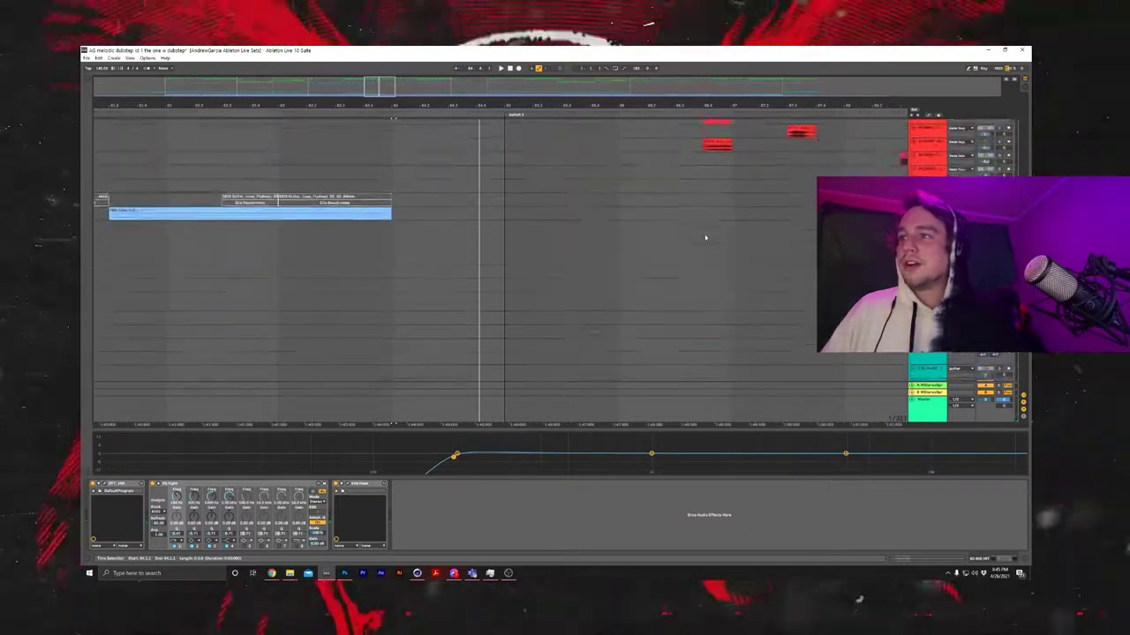
pyautogui.scroll(10, 705, 237)
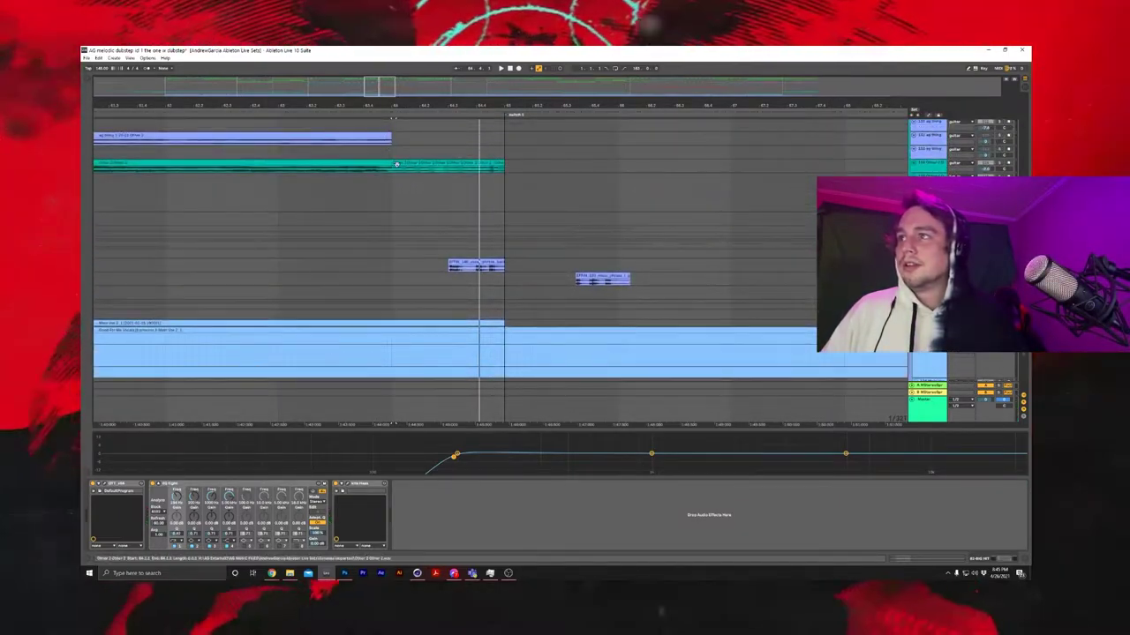
pyautogui.click(396, 164)
pyautogui.press('space')
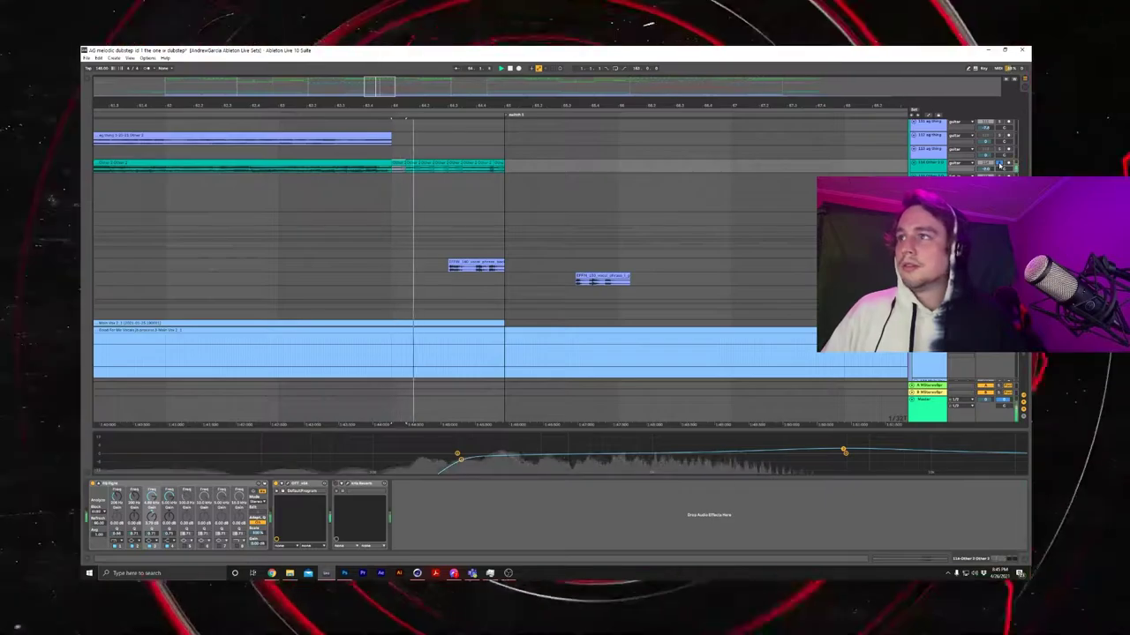
# Step: Find the green chopped fill clips before switch 1 in the drum group and select a clip in their lower synth row
pyautogui.scroll(5, 579, 260)
pyautogui.scroll(5, 578, 259)
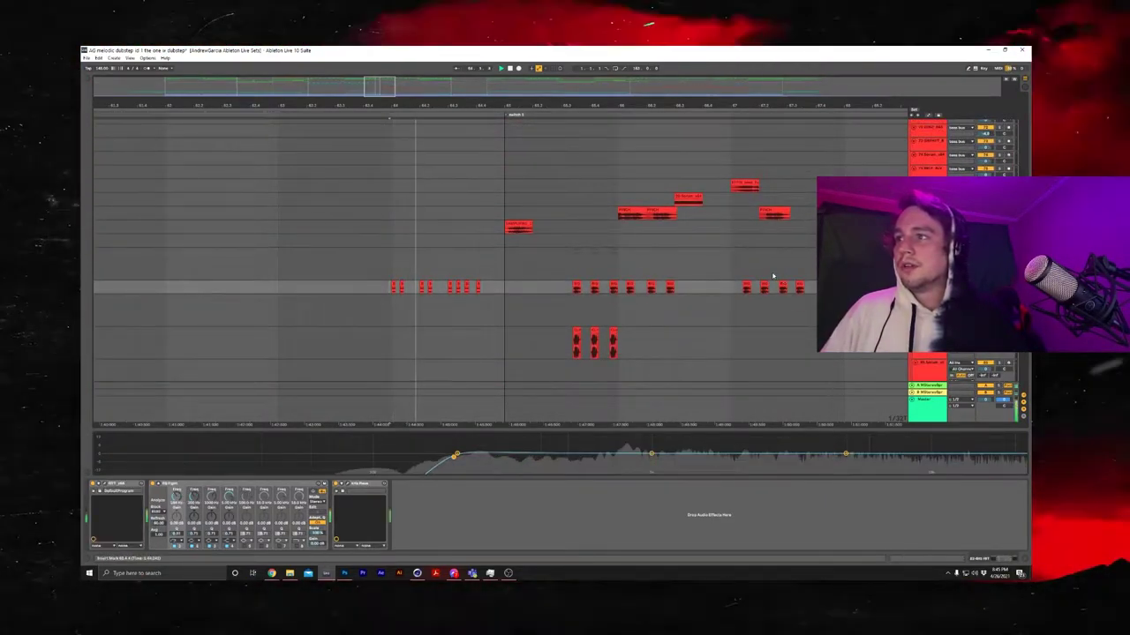
pyautogui.scroll(5, 511, 262)
pyautogui.scroll(10, 512, 262)
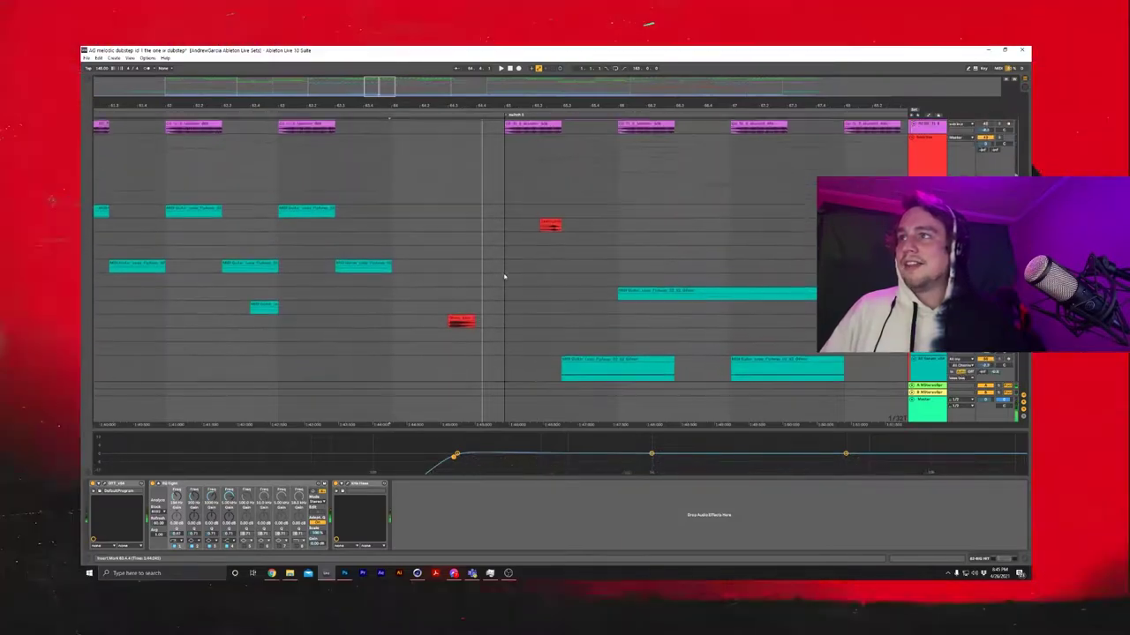
pyautogui.scroll(-3, 505, 271)
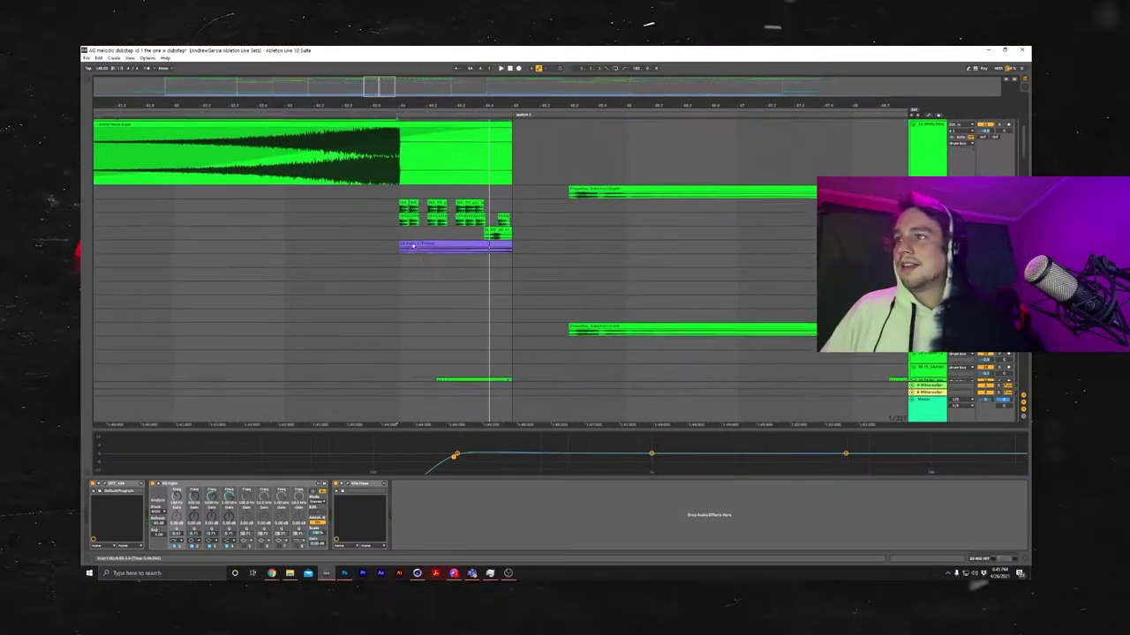
pyautogui.click(404, 188)
pyautogui.click(403, 202)
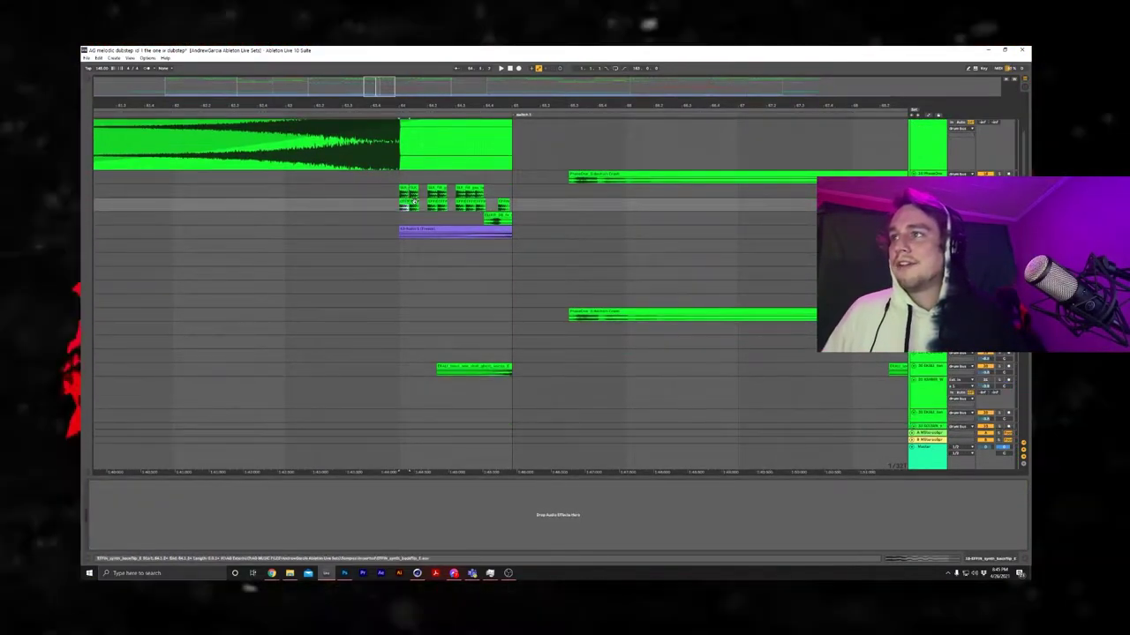
# Step: Examine the timing of the green chopped fill up close and play it into switch 1
pyautogui.moveTo(389, 105); pyautogui.dragTo(299, 194)
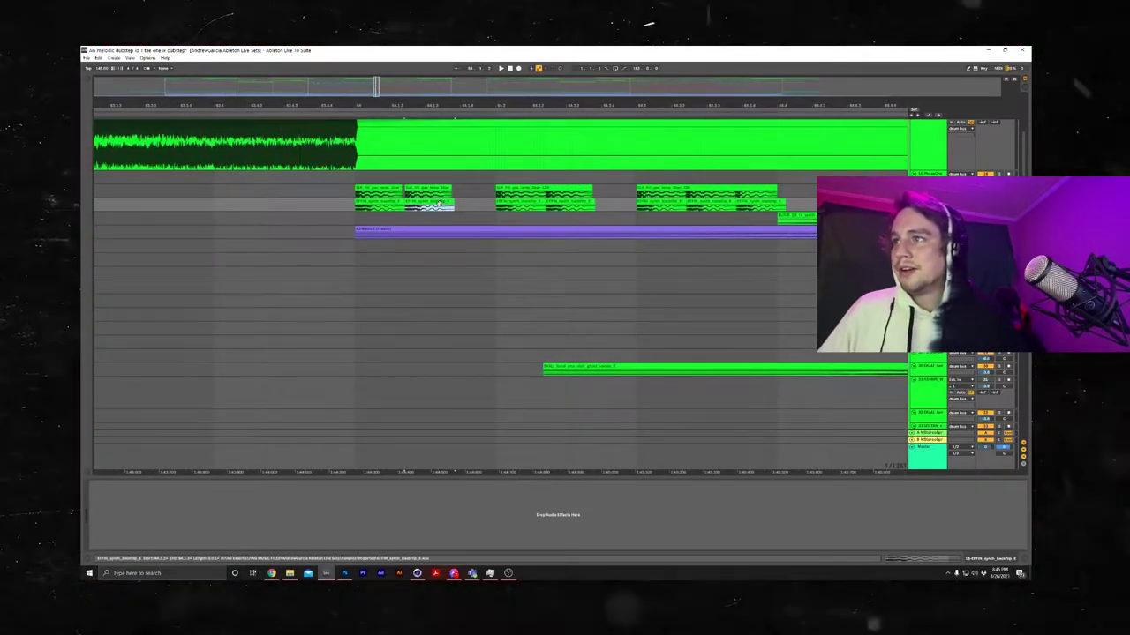
pyautogui.moveTo(299, 194); pyautogui.dragTo(403, 116)
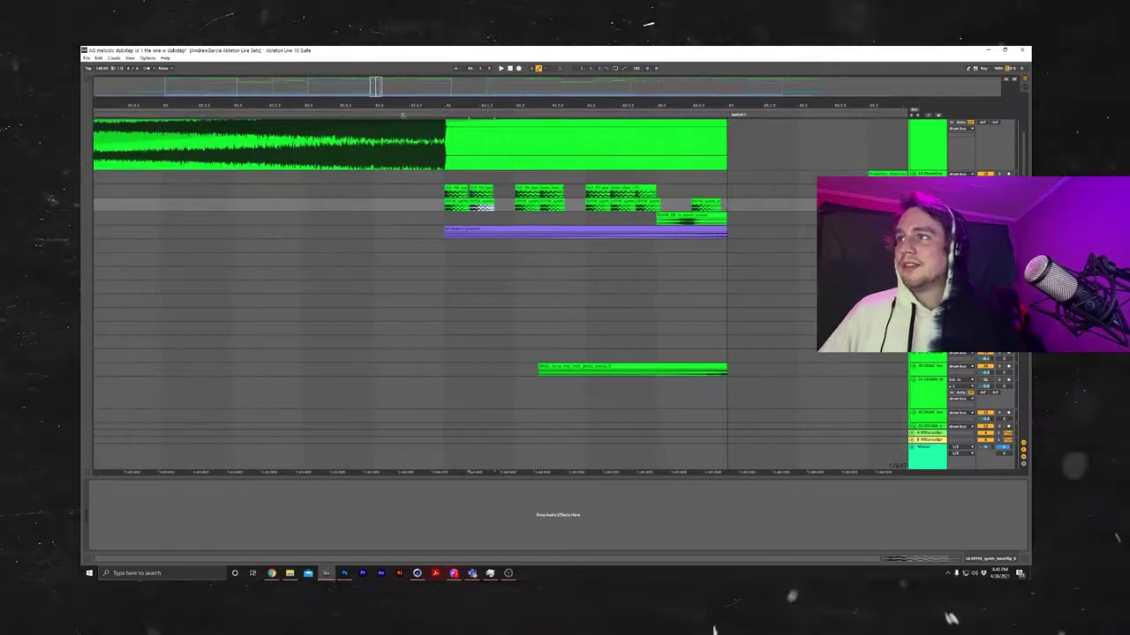
pyautogui.click(456, 202)
pyautogui.press('space')
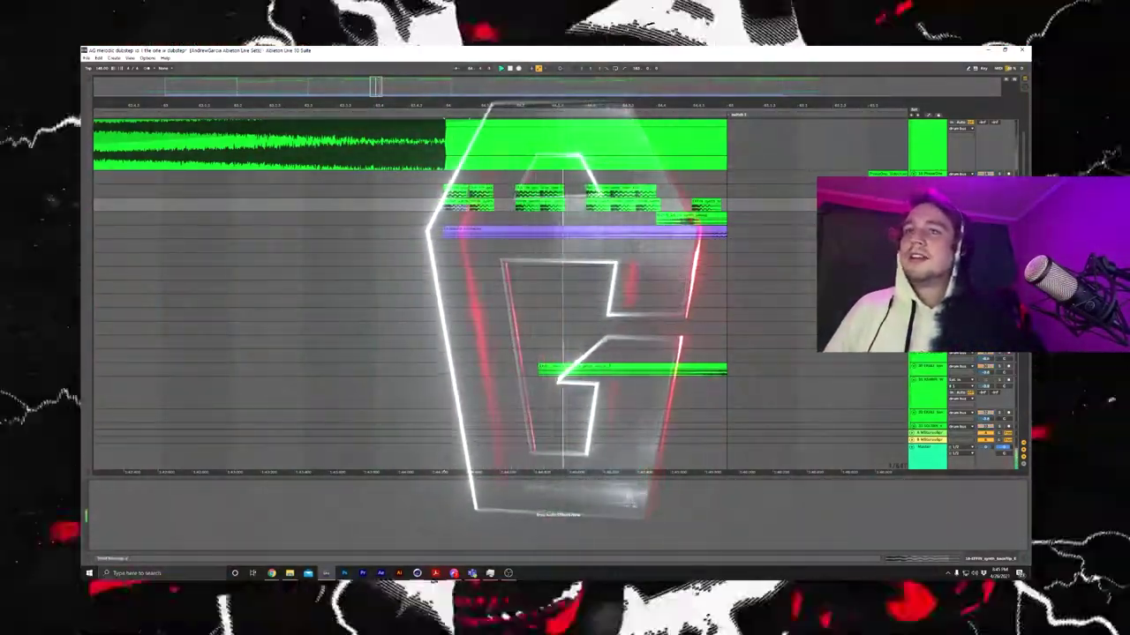
# Step: Select the first clip in the upper row of green chops and audition it in solo and with the full mix
pyautogui.scroll(-5, 769, 252)
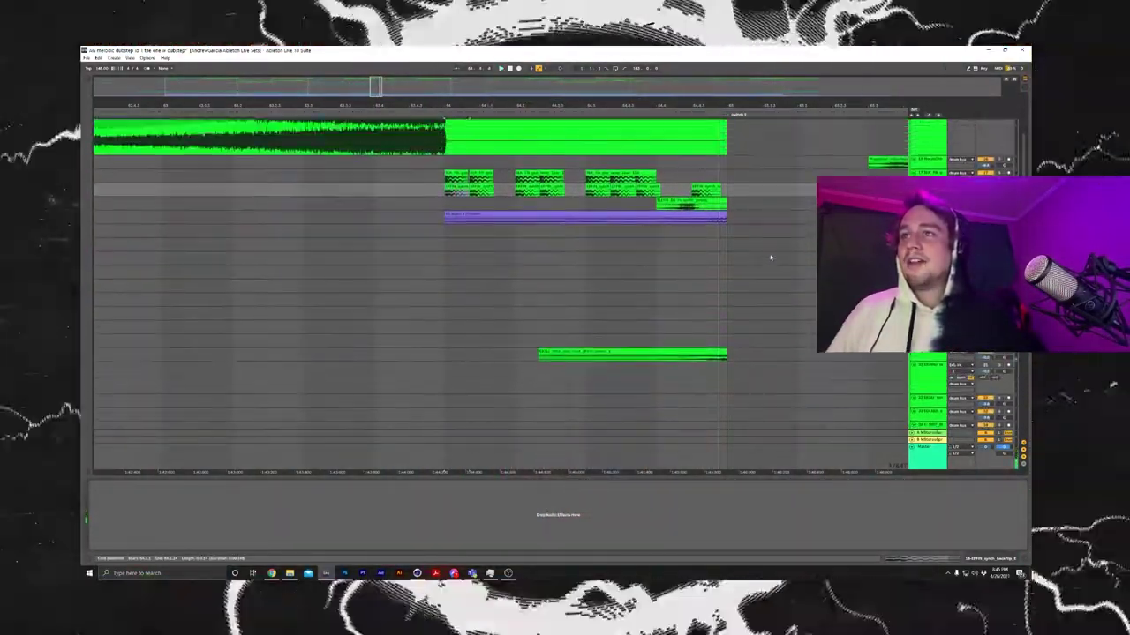
pyautogui.scroll(4, 776, 257)
pyautogui.scroll(-1, 514, 165)
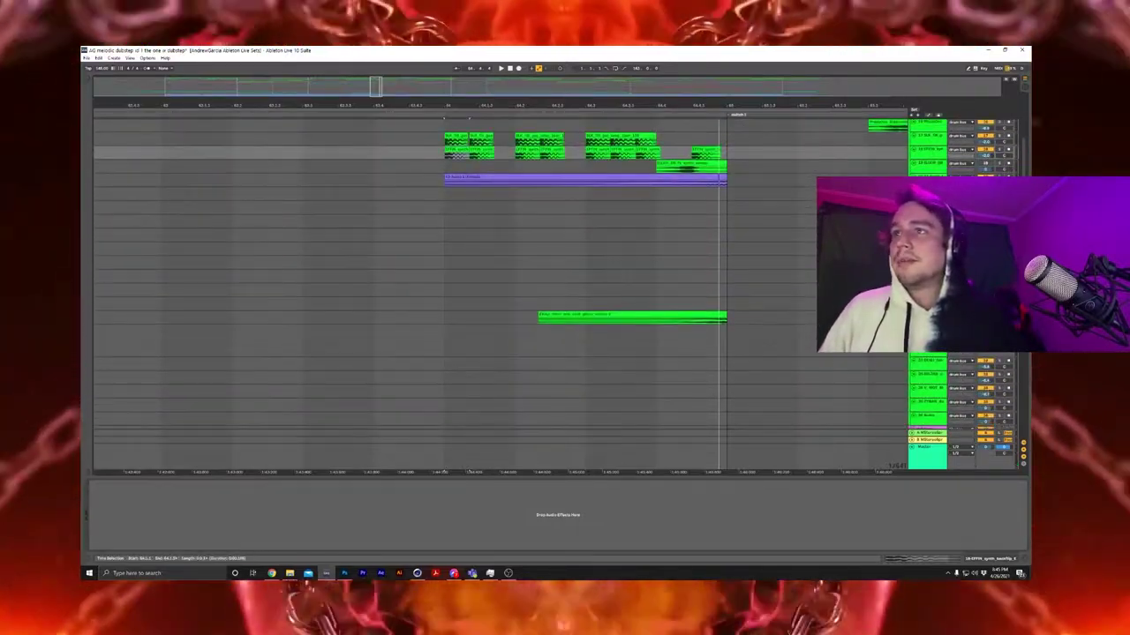
pyautogui.click(458, 136)
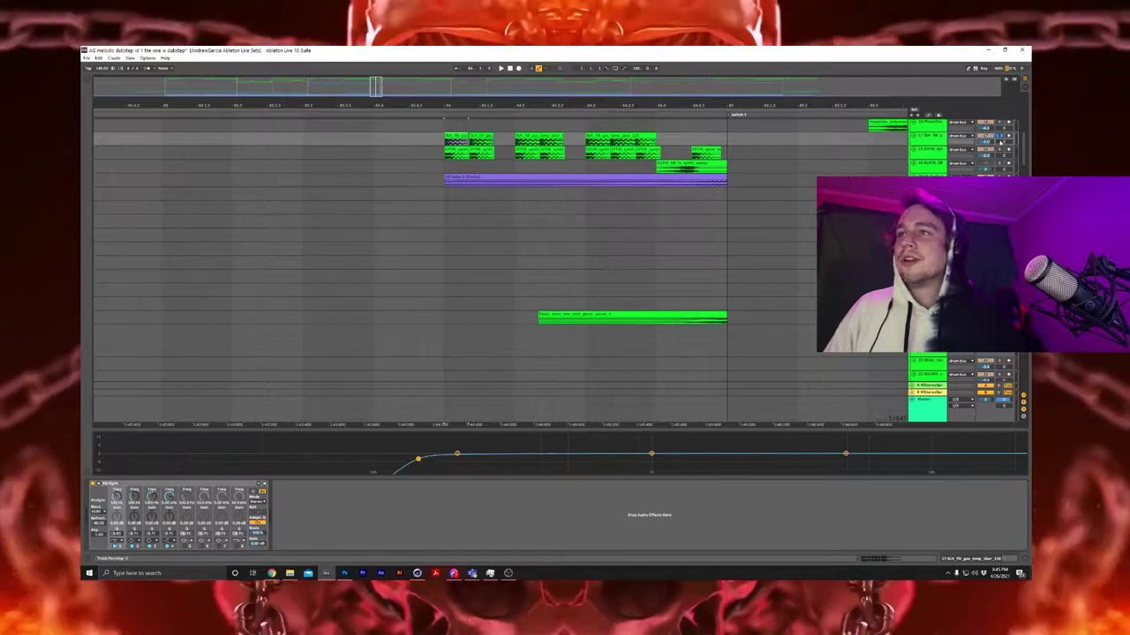
pyautogui.press('space')
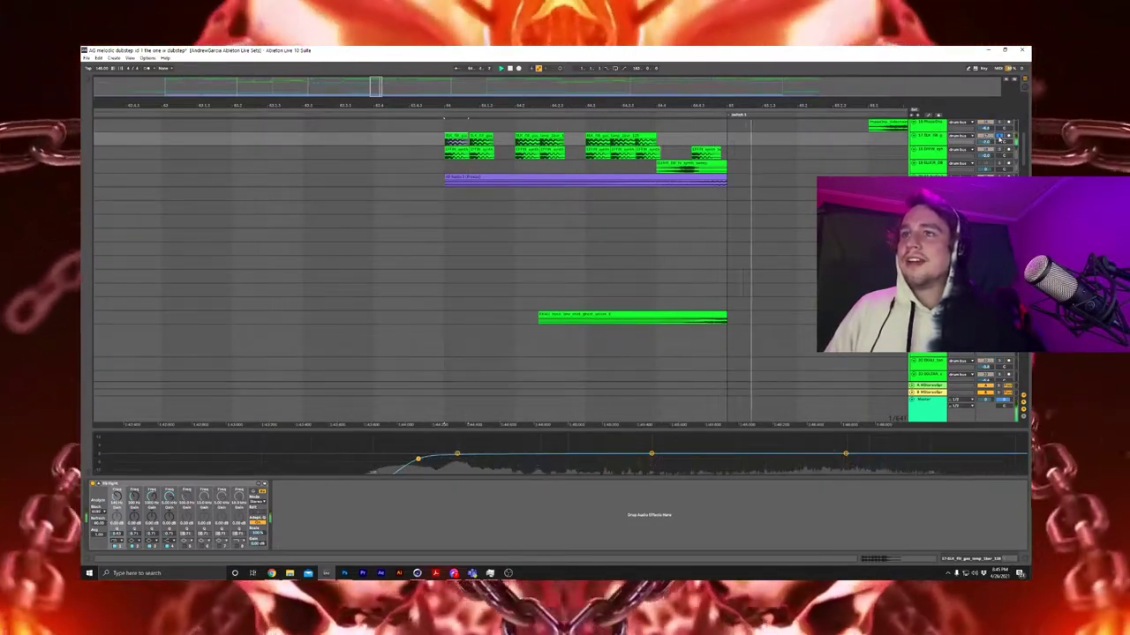
pyautogui.press('space')
pyautogui.click(999, 137)
pyautogui.press('space')
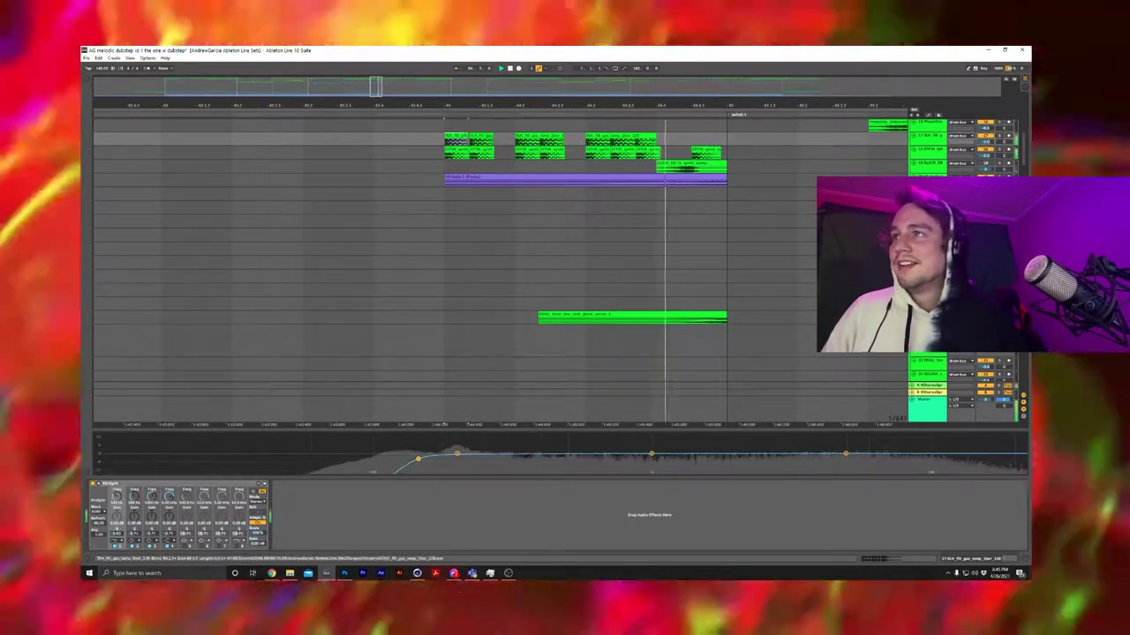
# Step: Select the purple 808 sub clips at the start of switch 1 in turn and inspect their tracks' device chains
pyautogui.click(777, 211)
pyautogui.scroll(1, 778, 212)
pyautogui.click(509, 204)
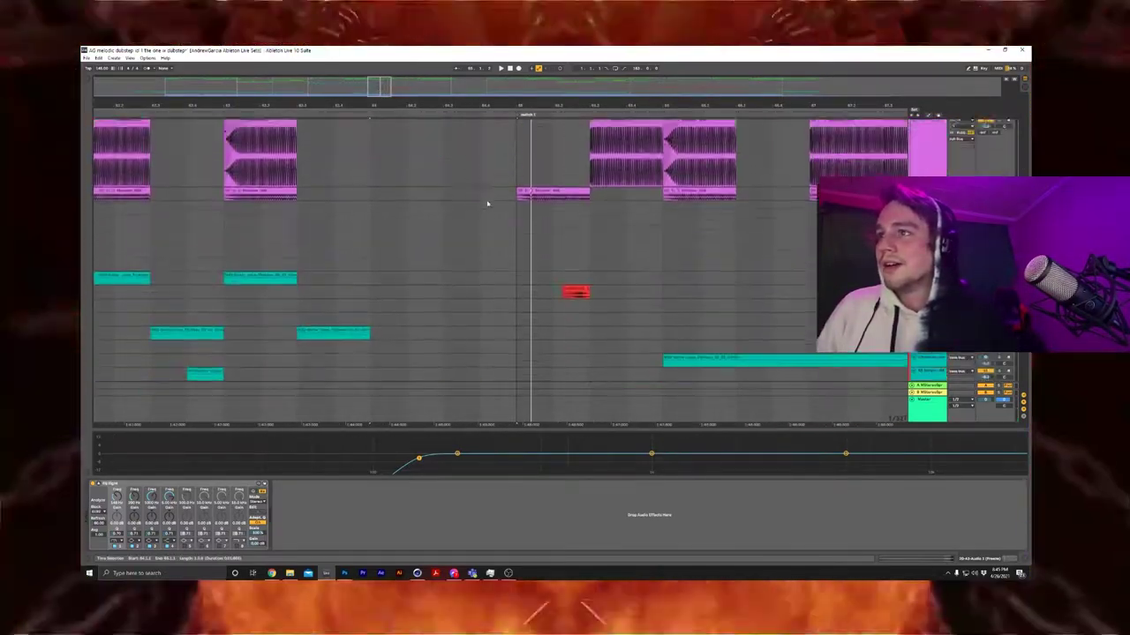
pyautogui.scroll(-1, 486, 204)
pyautogui.click(550, 177)
pyautogui.scroll(3, 550, 177)
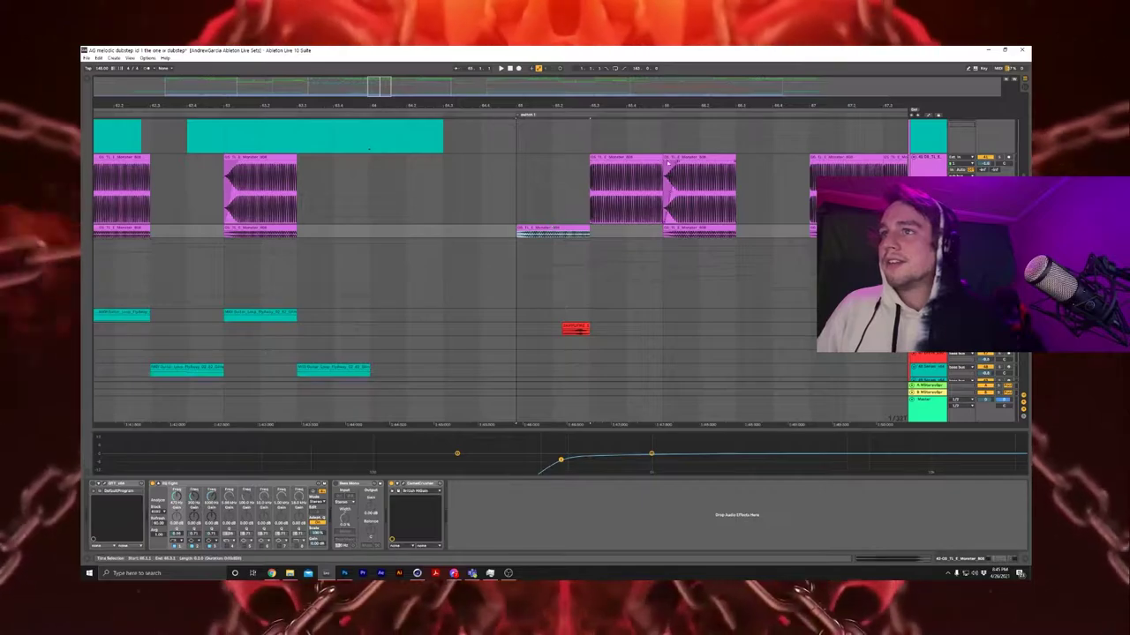
pyautogui.click(668, 177)
pyautogui.scroll(3, 711, 222)
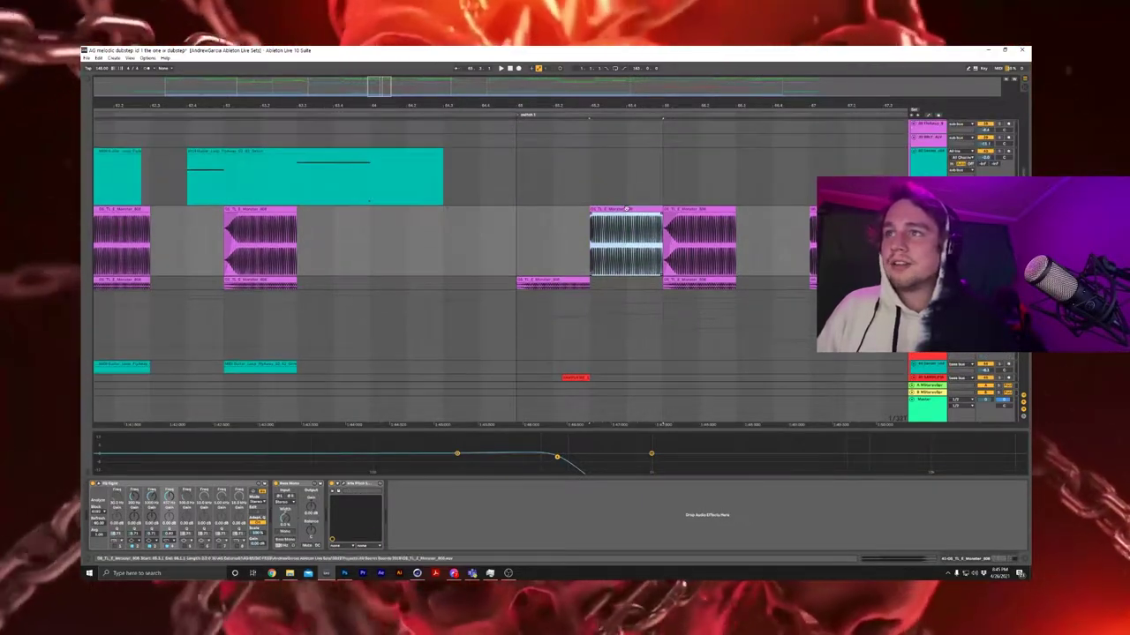
pyautogui.click(686, 212)
# Step: Select the first tall teal Serum bass clip of switch 1 and audition its track in solo
pyautogui.scroll(-3, 686, 212)
pyautogui.scroll(-8, 552, 207)
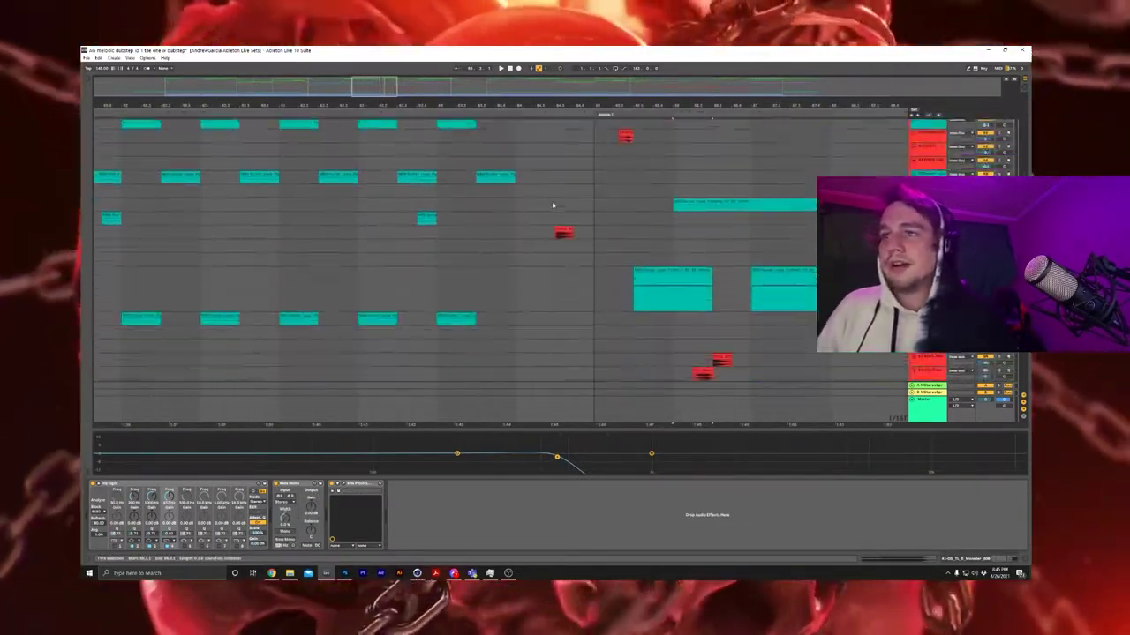
pyautogui.scroll(-1, 663, 162)
pyautogui.click(665, 161)
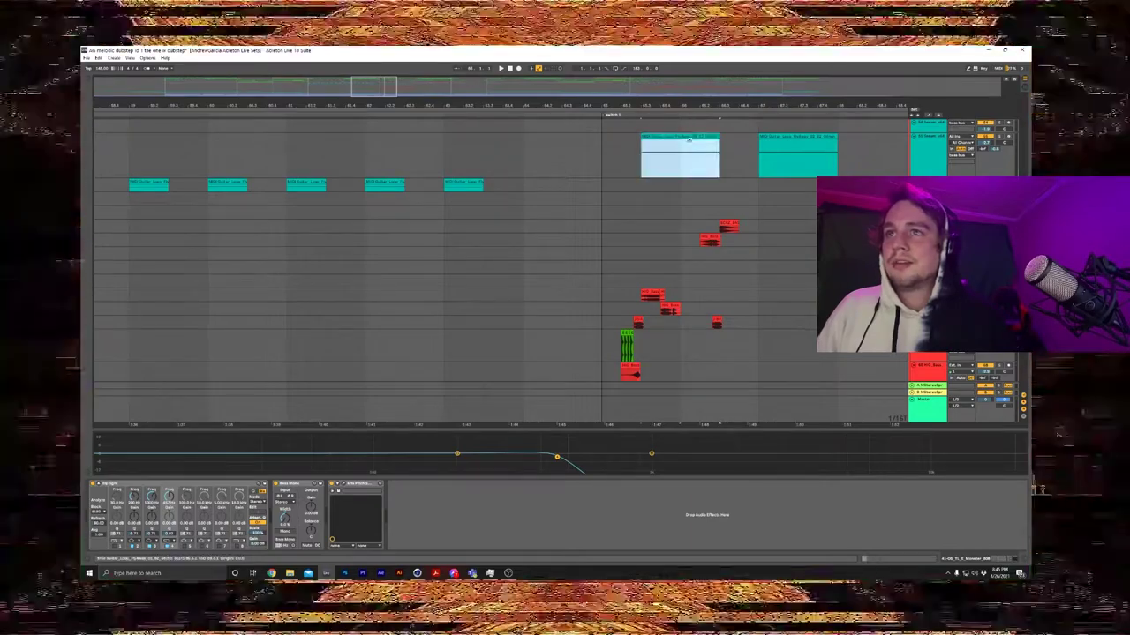
pyautogui.press('space')
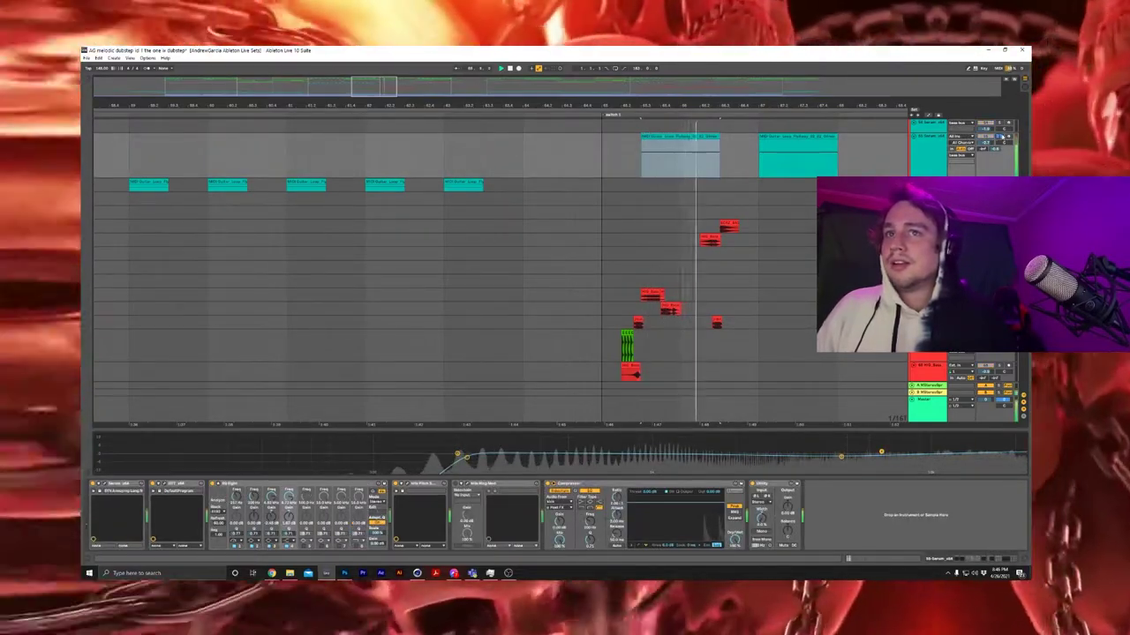
pyautogui.press('space')
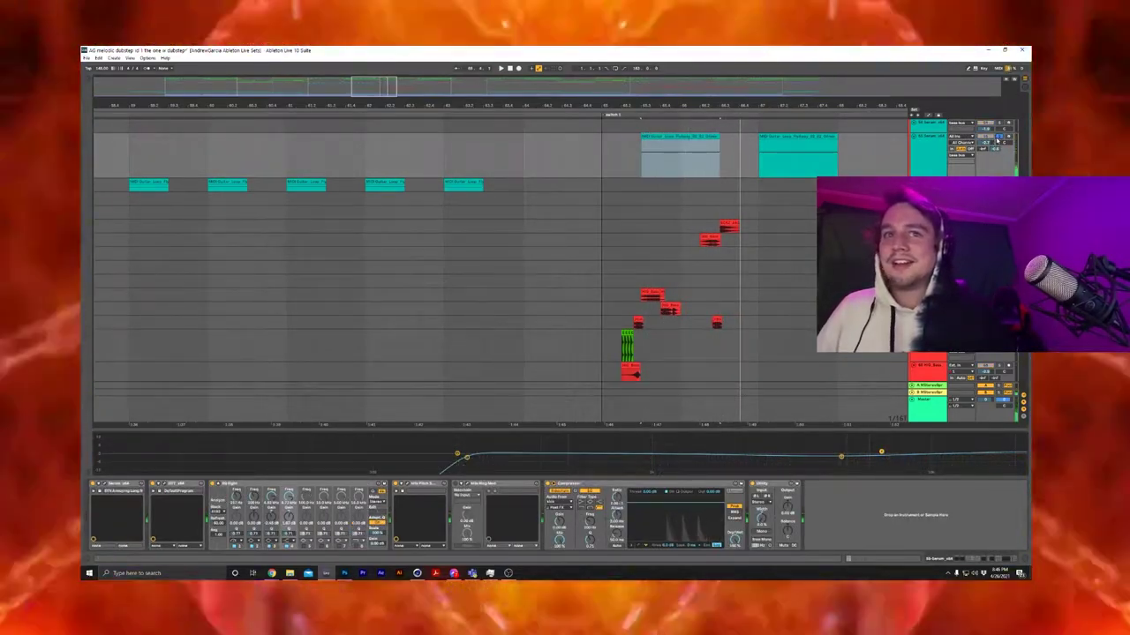
# Step: Play switch 1 from the start of the striped green clip and select the first short Serum clip below it
pyautogui.moveTo(522, 102); pyautogui.dragTo(497, 154)
pyautogui.scroll(-5, 784, 257)
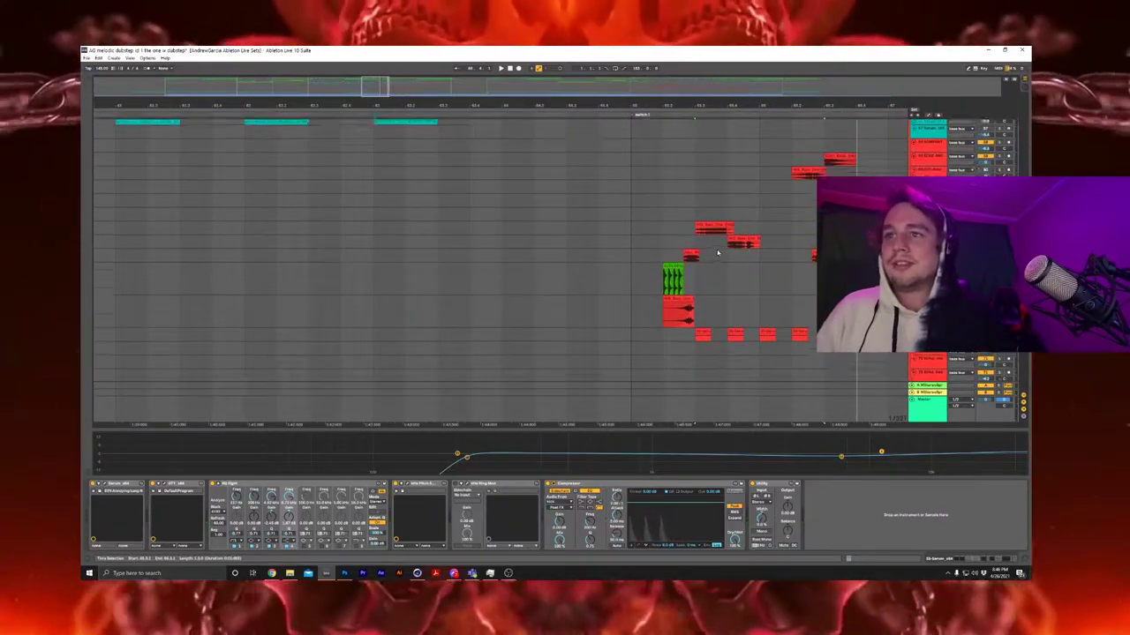
pyautogui.click(662, 254)
pyautogui.press('space')
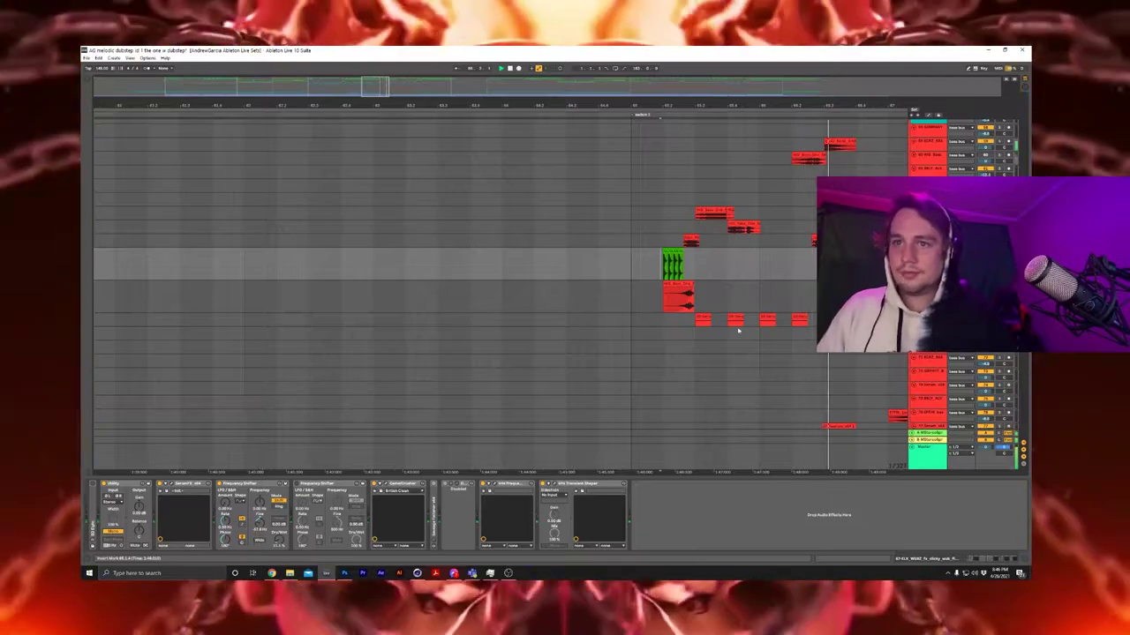
pyautogui.click(702, 319)
pyautogui.scroll(-5, 688, 291)
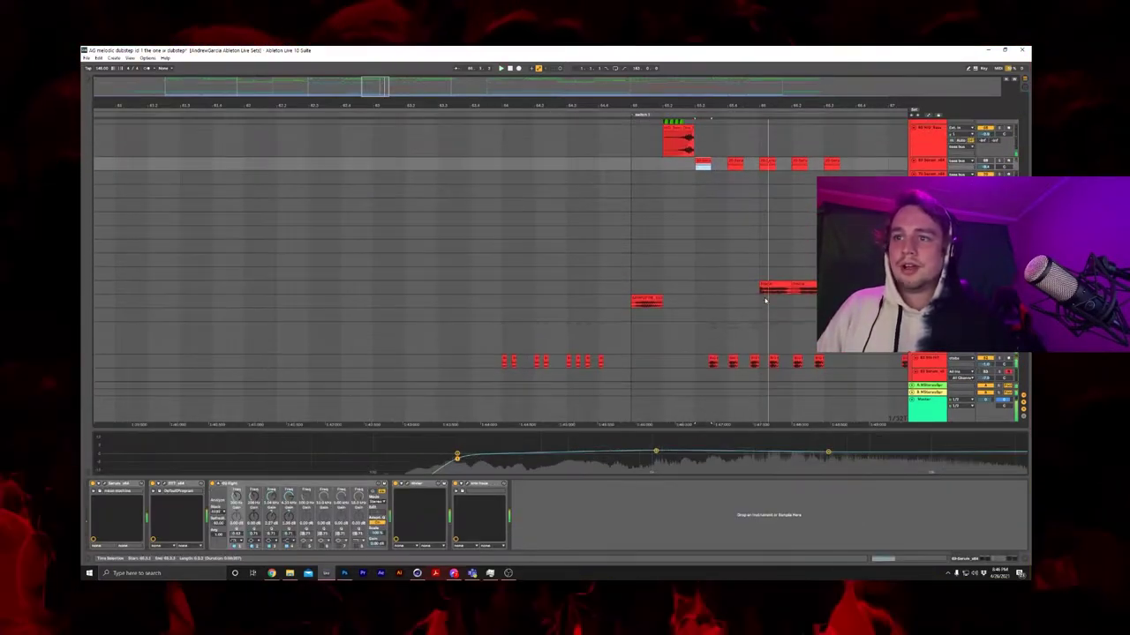
# Step: Open the sample view of the red chopped hit clips and play from the first chop into switch 1
pyautogui.click(693, 322)
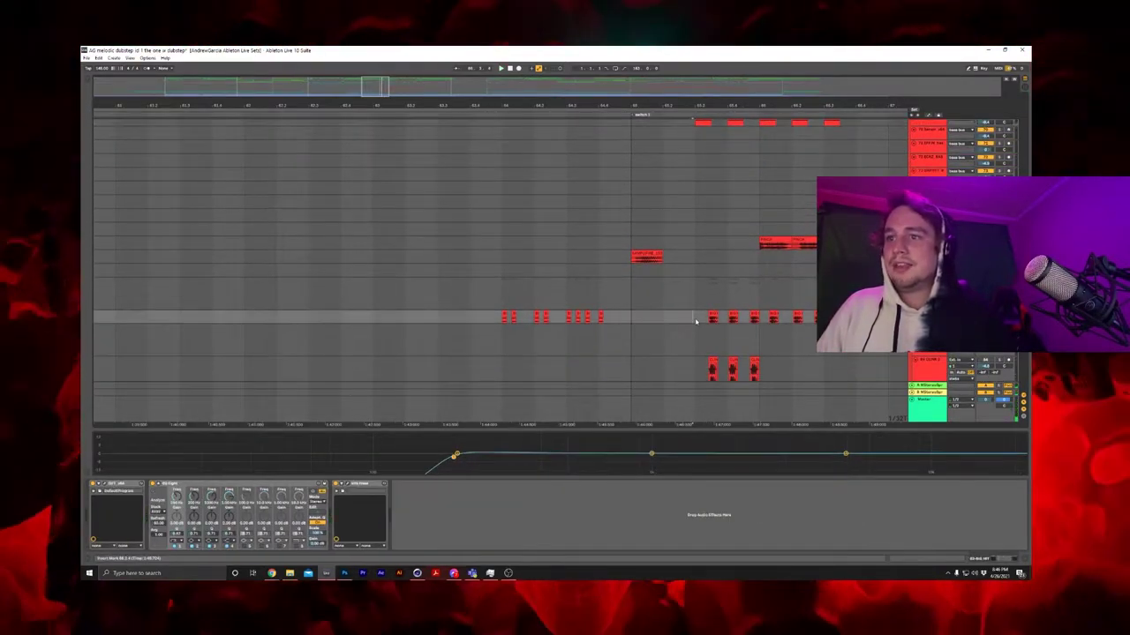
pyautogui.click(569, 317)
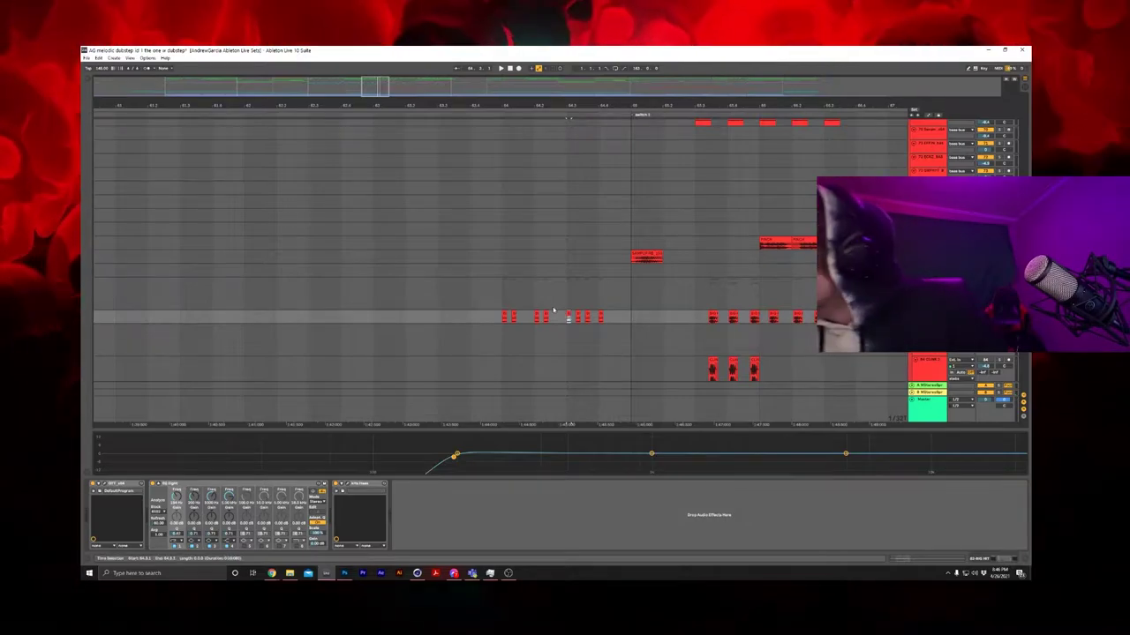
pyautogui.click(509, 318)
pyautogui.doubleClick(503, 315)
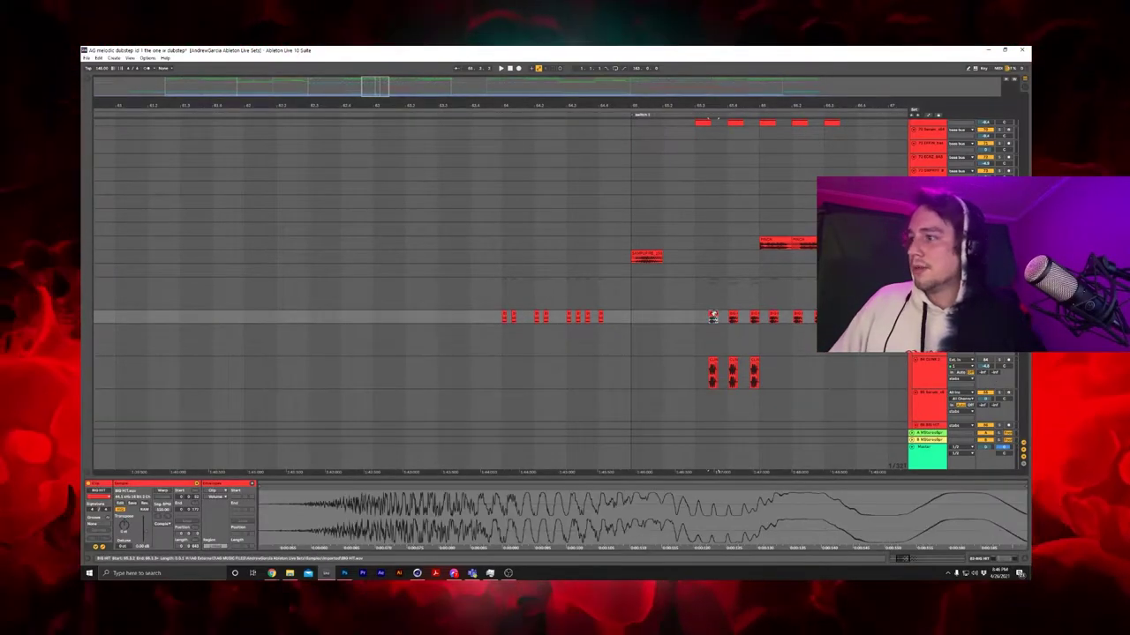
pyautogui.click(505, 320)
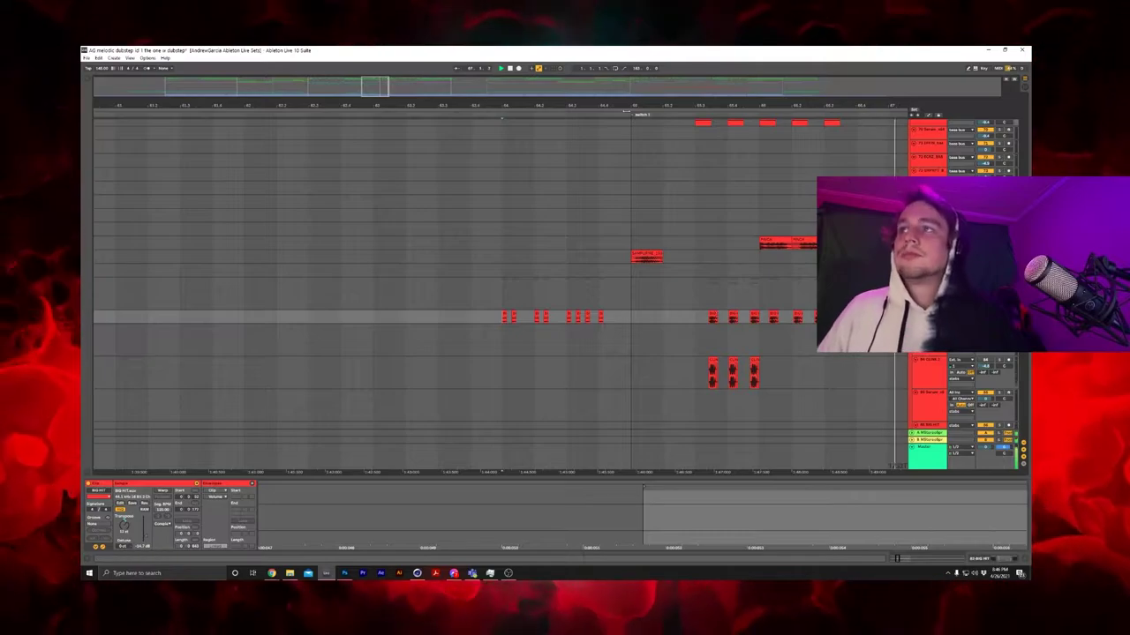
# Step: Keep listening through switch 1 while comparing its Serum bass, one-shot and chopped hit layers over a wider bar range
pyautogui.press('-')
pyautogui.press('-')
pyautogui.scroll(4, 650, 321)
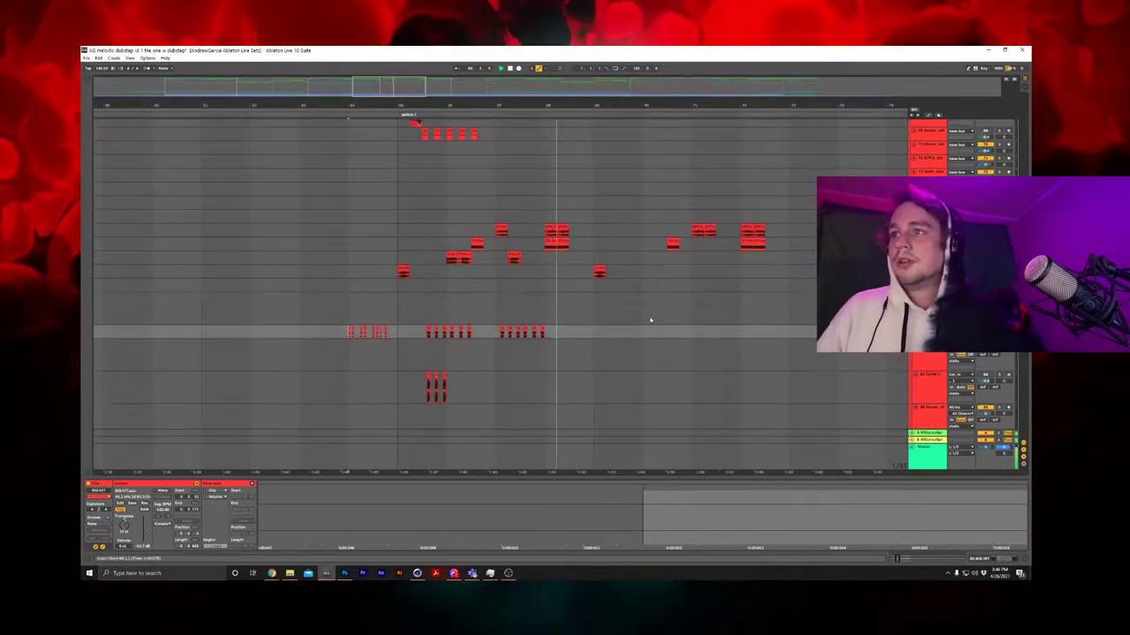
pyautogui.scroll(6, 618, 327)
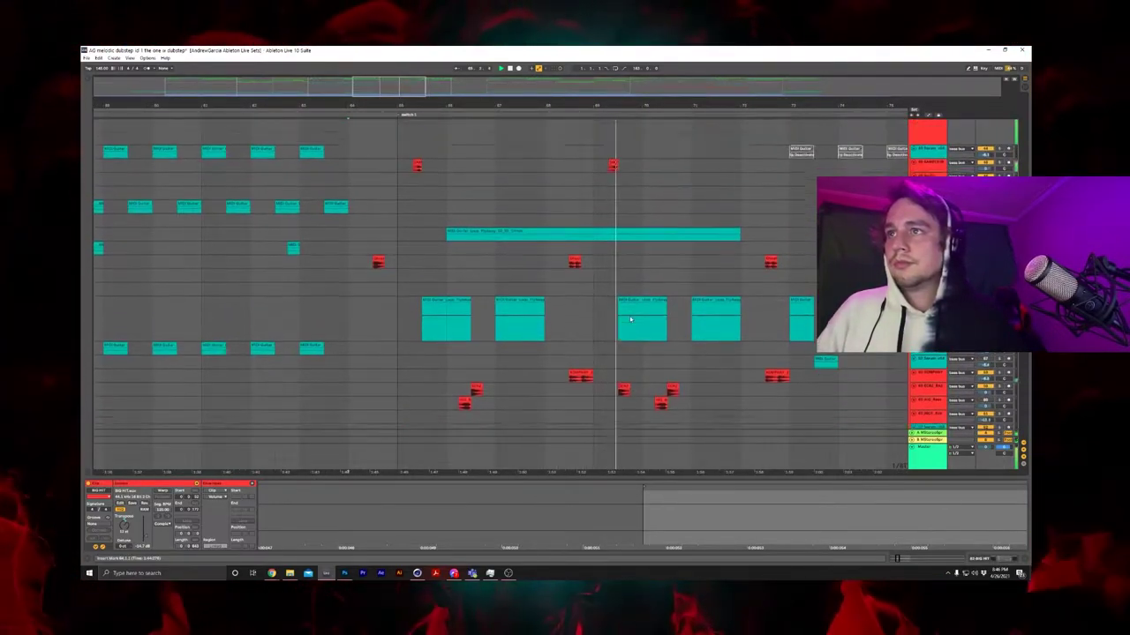
pyautogui.scroll(-6, 627, 322)
pyautogui.scroll(-6, 630, 320)
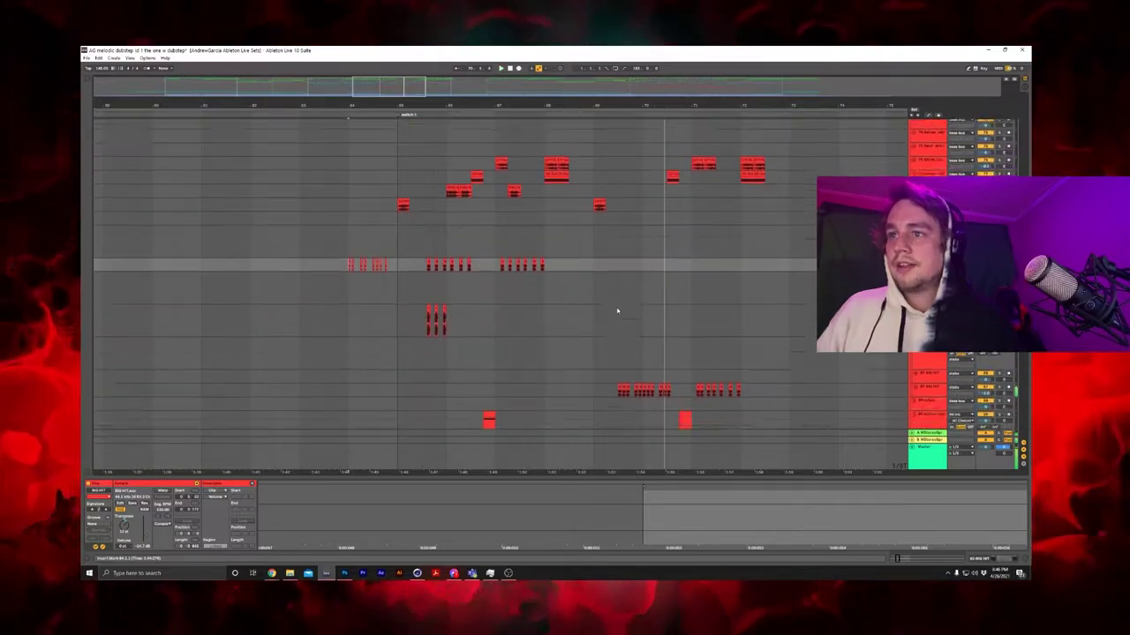
# Step: Play from just before the second set of red chopped hits in switch 1 and review the layers beneath them
pyautogui.click(616, 356)
pyautogui.click(618, 357)
pyautogui.scroll(-1, 565, 332)
pyautogui.scroll(2, 565, 328)
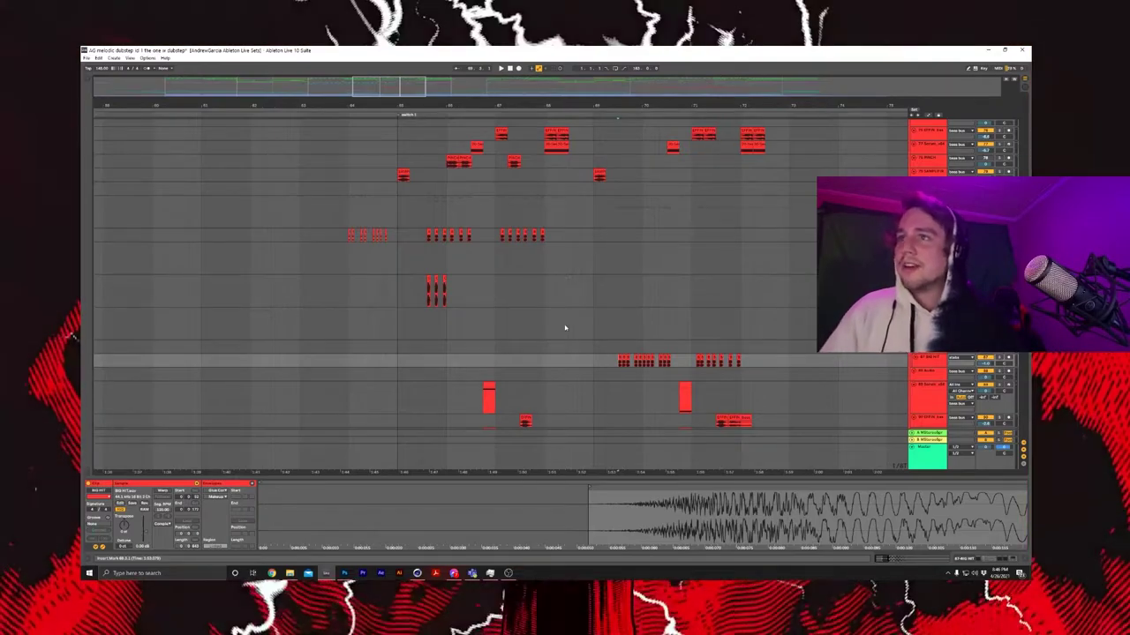
pyautogui.scroll(-3, 658, 384)
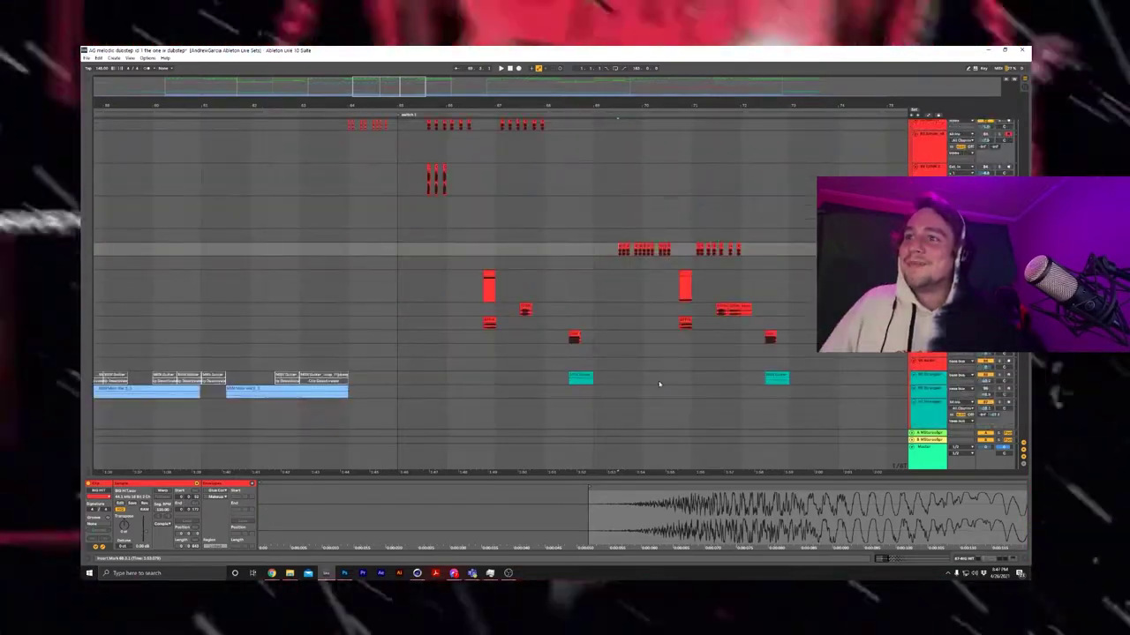
# Step: Locate the guitar tracks below the bass tracks and select the green guitar clip running from the break into the build
pyautogui.scroll(-10, 658, 383)
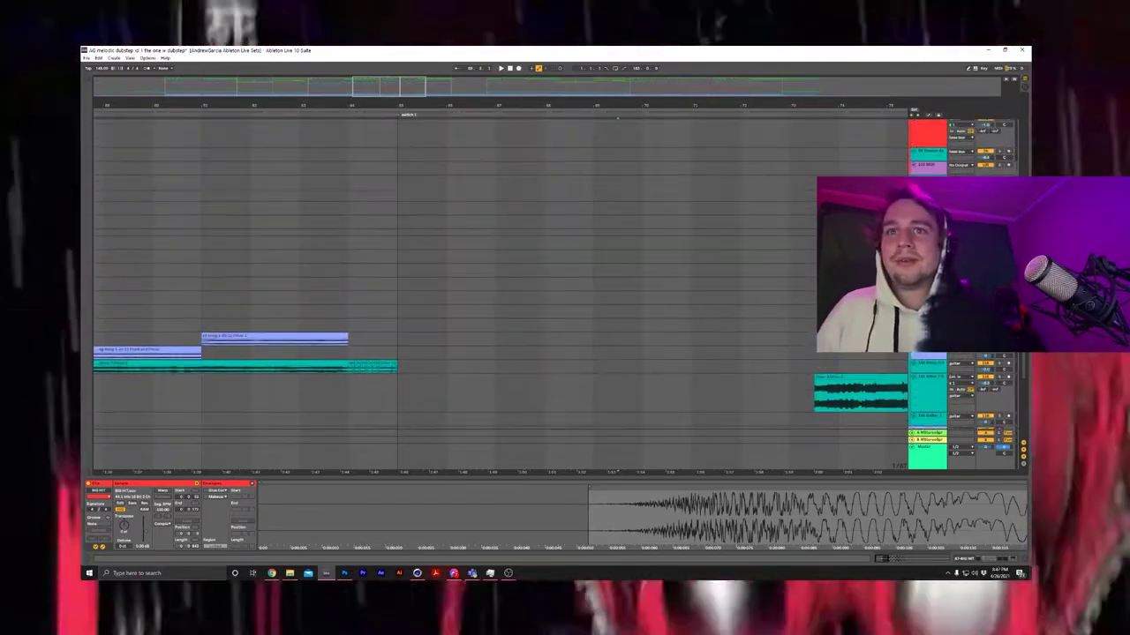
pyautogui.click(926, 187)
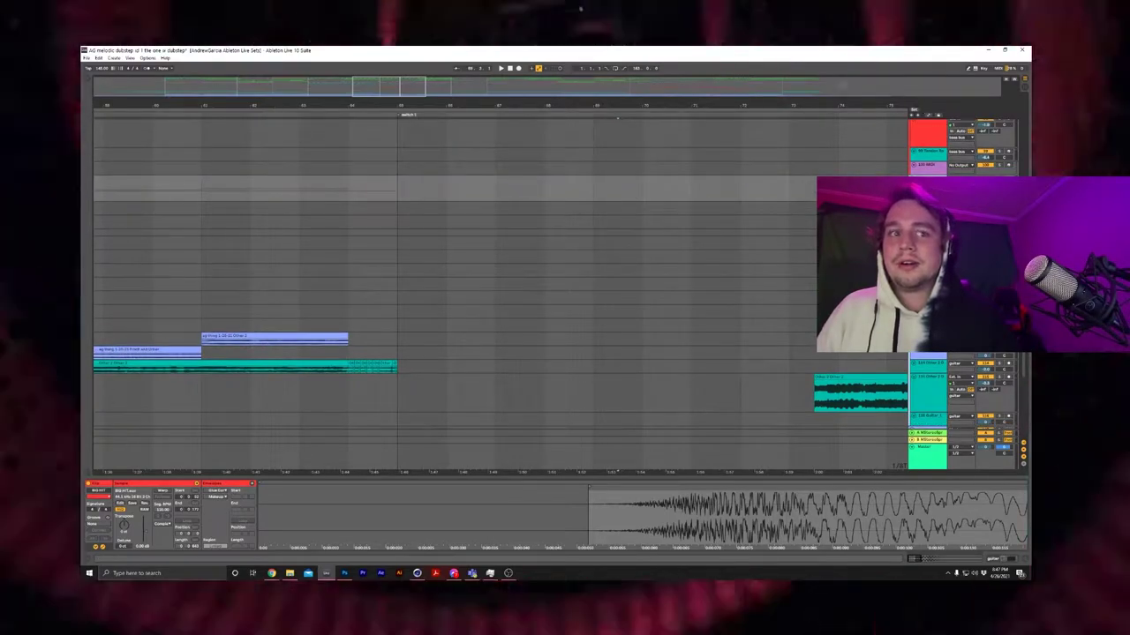
pyautogui.scroll(-1, 477, 249)
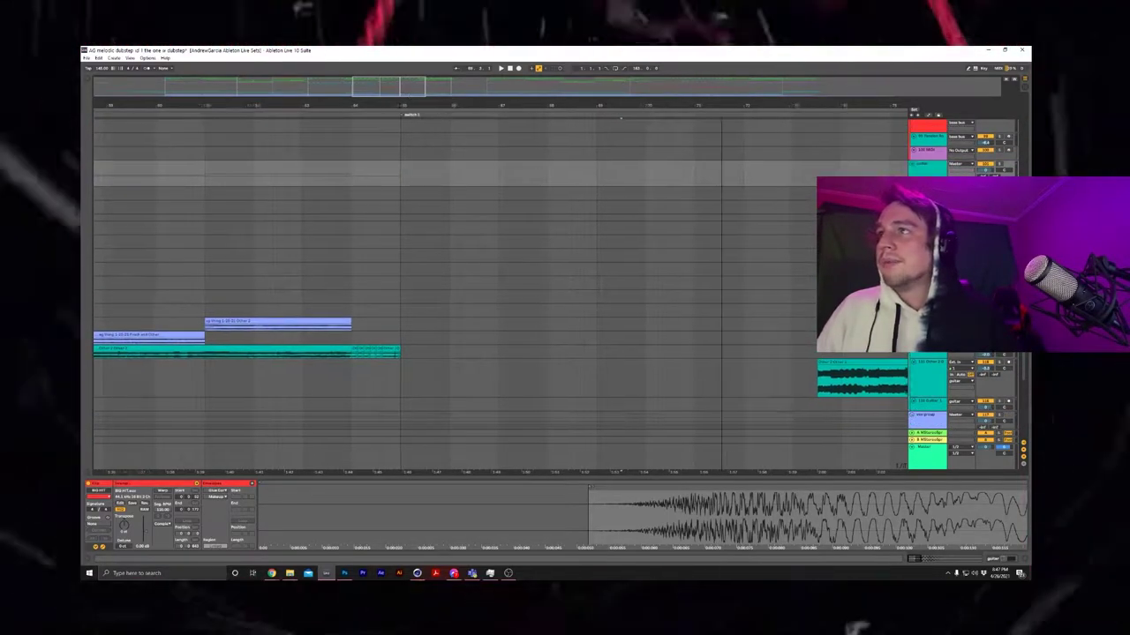
pyautogui.scroll(-4, 436, 197)
pyautogui.scroll(-3, 274, 134)
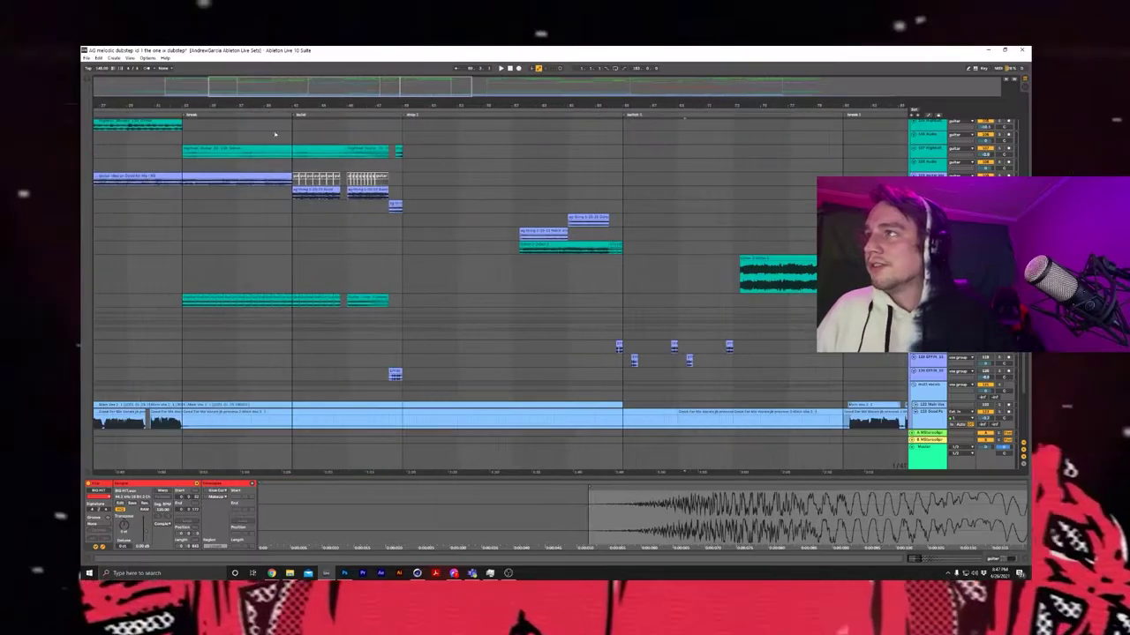
pyautogui.click(309, 150)
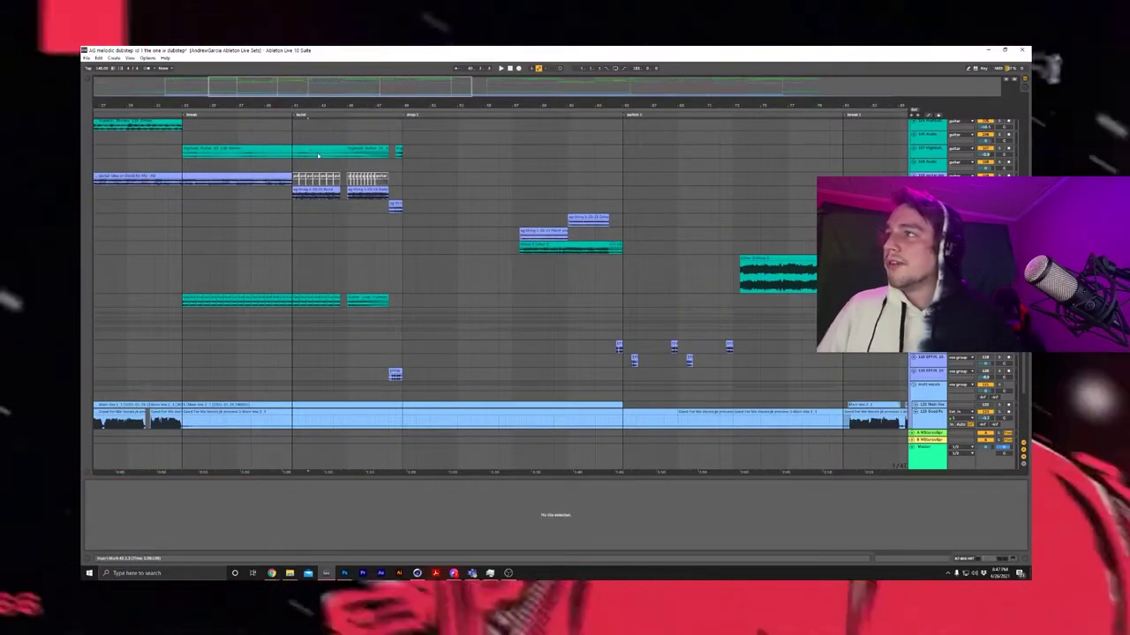
pyautogui.click(342, 157)
# Step: Review the guitar clips from the intro to drop 1 and select the short green guitar clip in the intro
pyautogui.scroll(10, 353, 151)
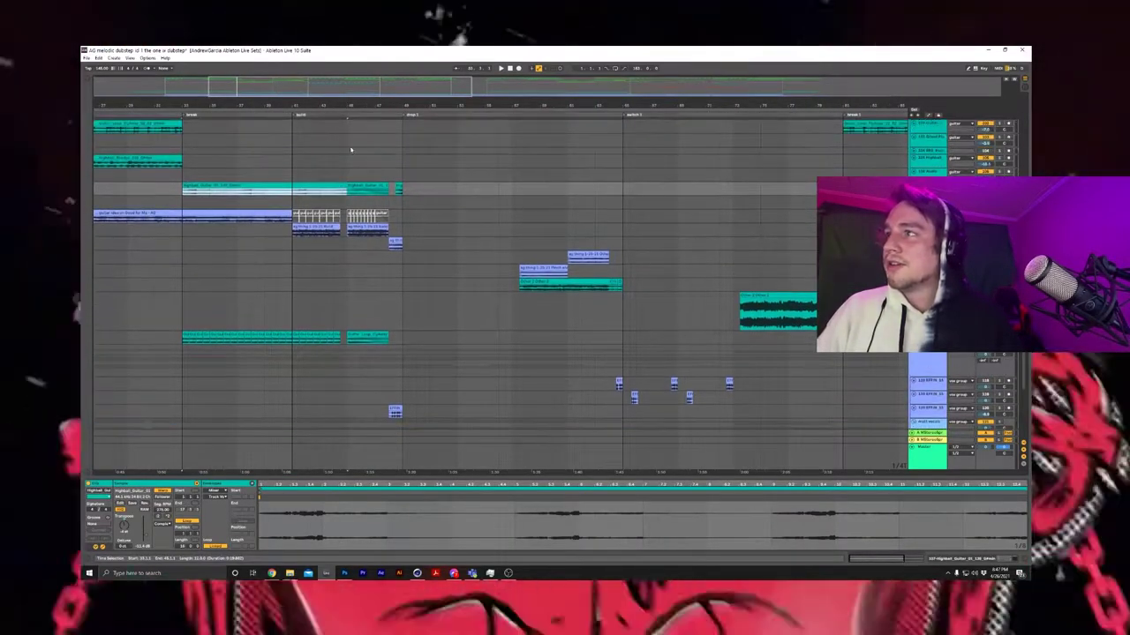
pyautogui.scroll(-8, 370, 195)
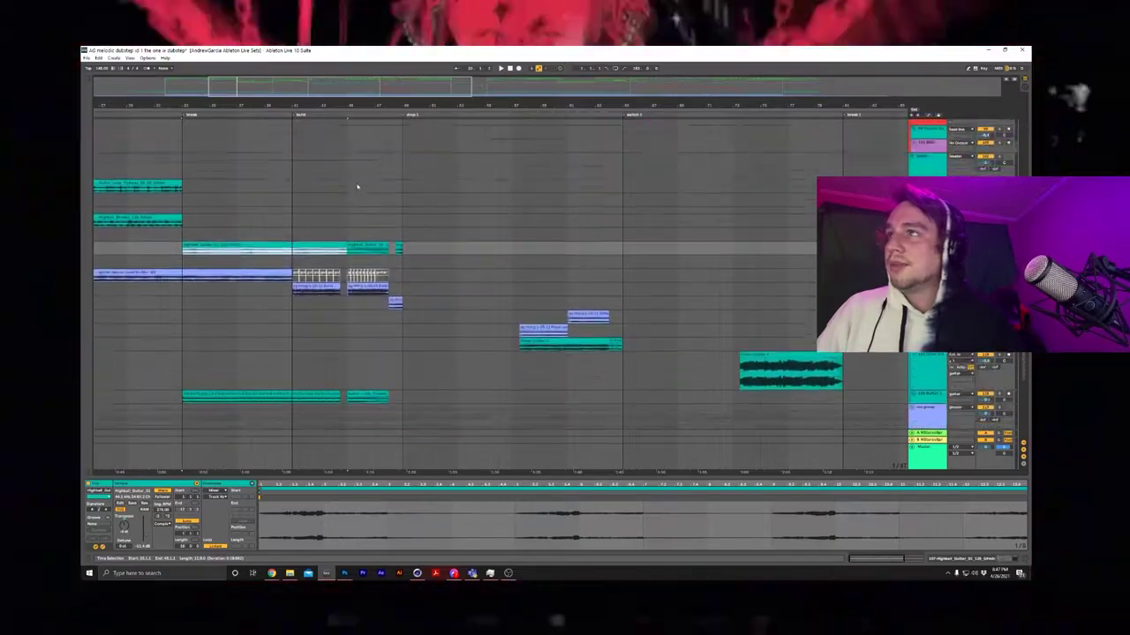
pyautogui.moveTo(411, 105); pyautogui.dragTo(579, 101)
pyautogui.hscroll(-5, 225, 126)
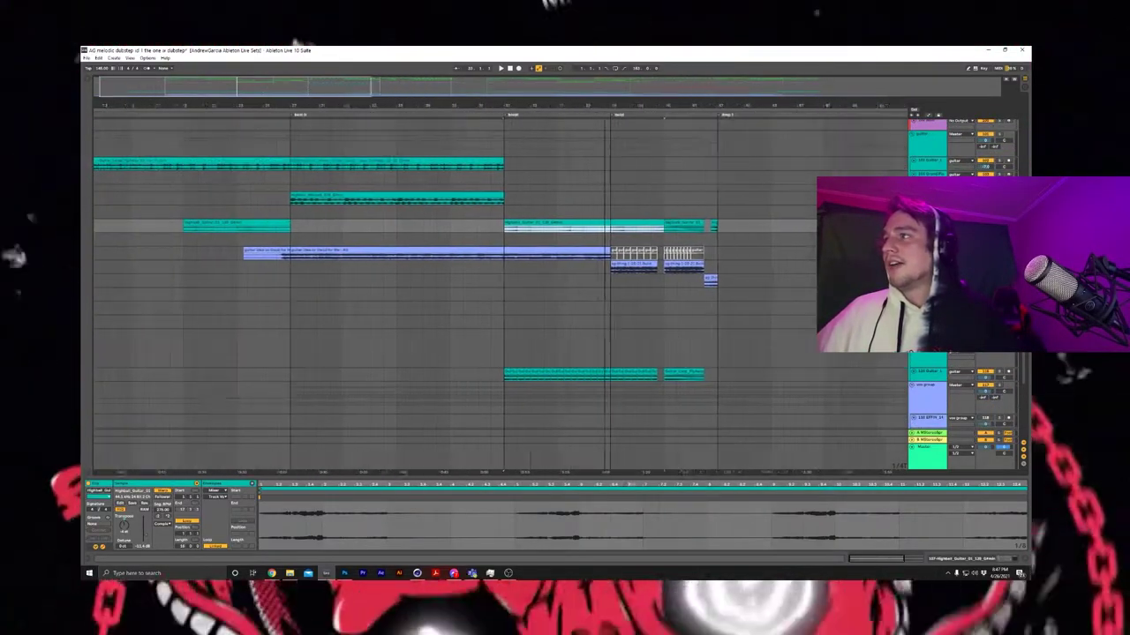
pyautogui.scroll(-1, 355, 187)
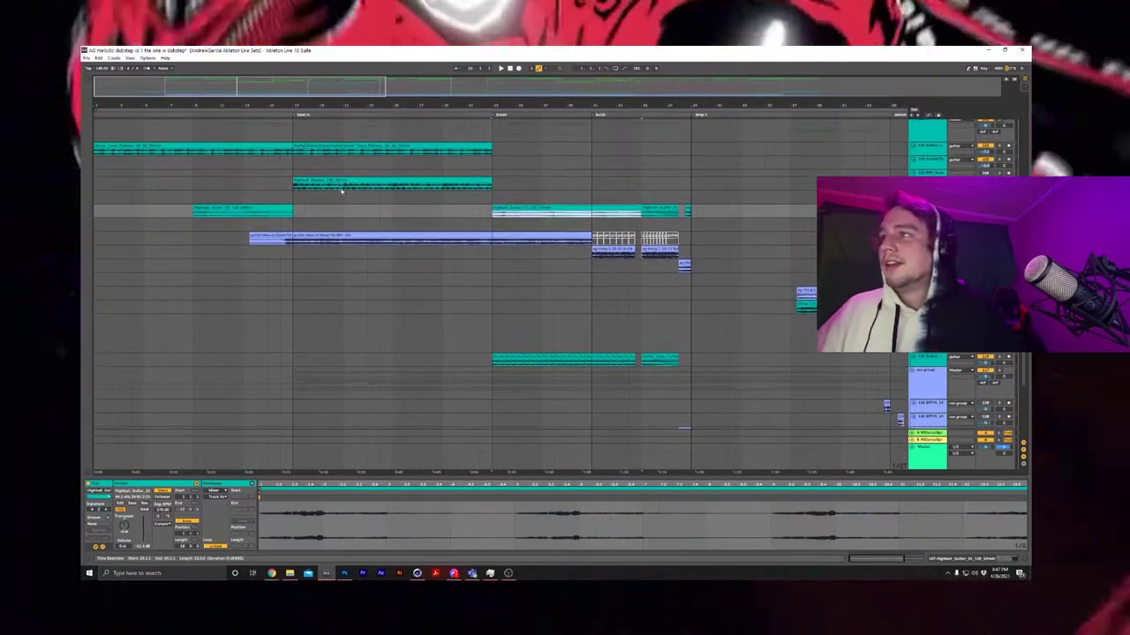
pyautogui.scroll(-1, 276, 233)
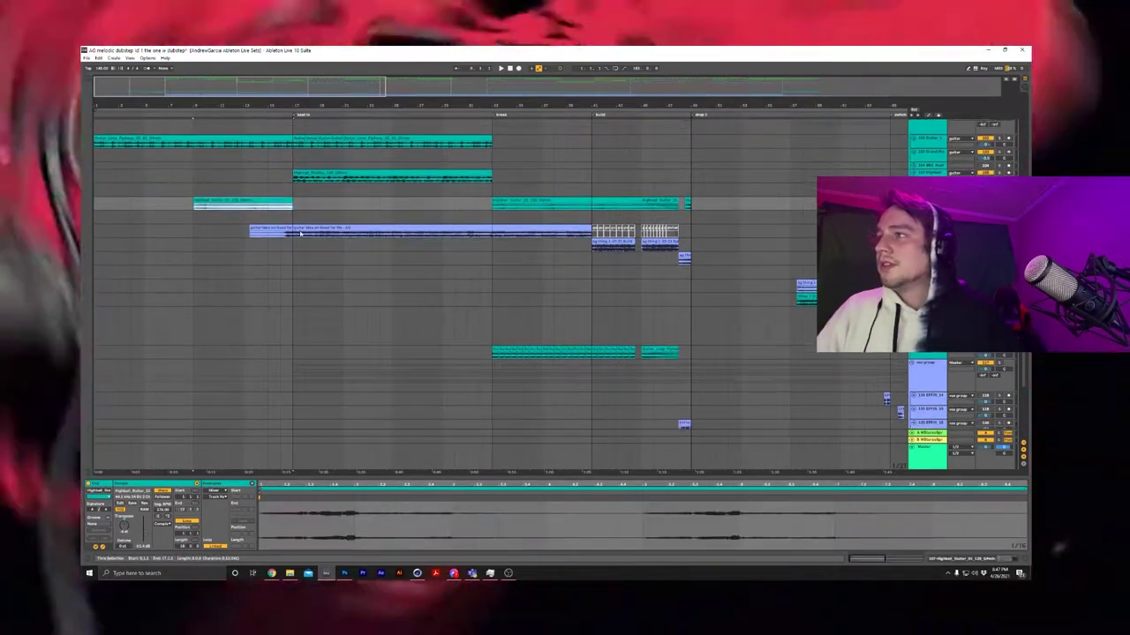
# Step: Play the long purple guitar idea clip that starts late in the intro and show its track's effect devices
pyautogui.click(277, 231)
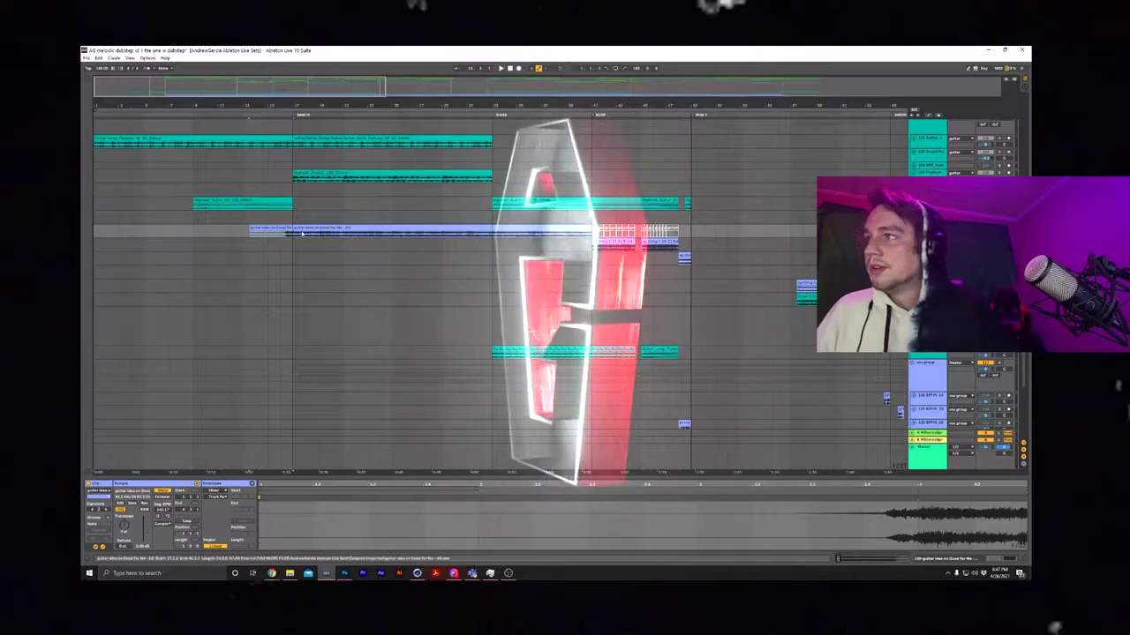
pyautogui.press('space')
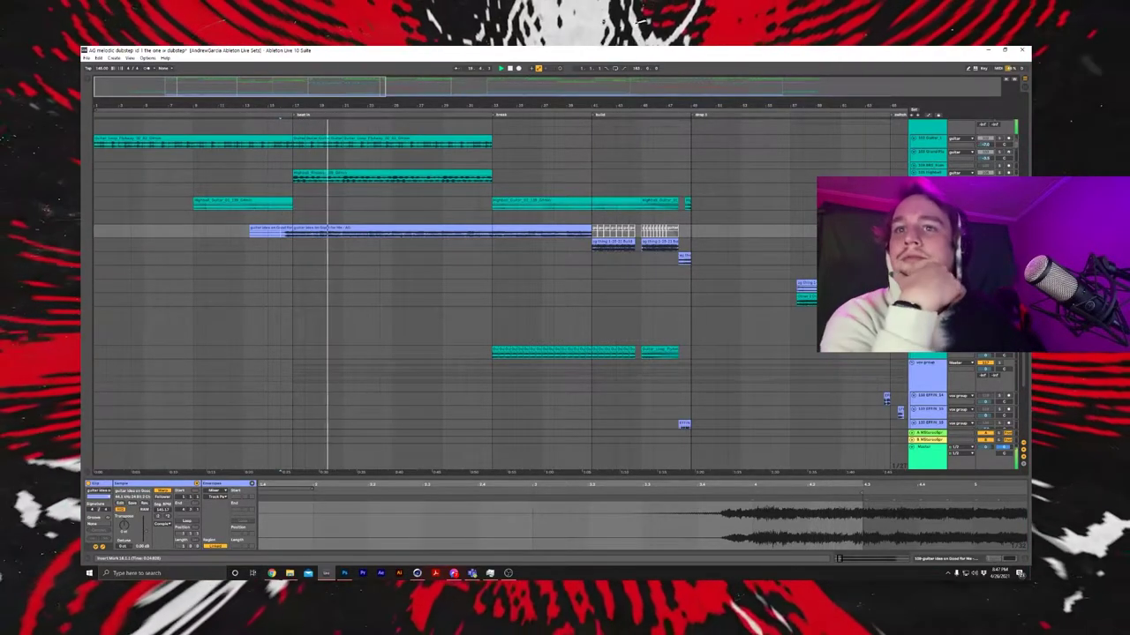
pyautogui.hotkey('shift', 'Tab')
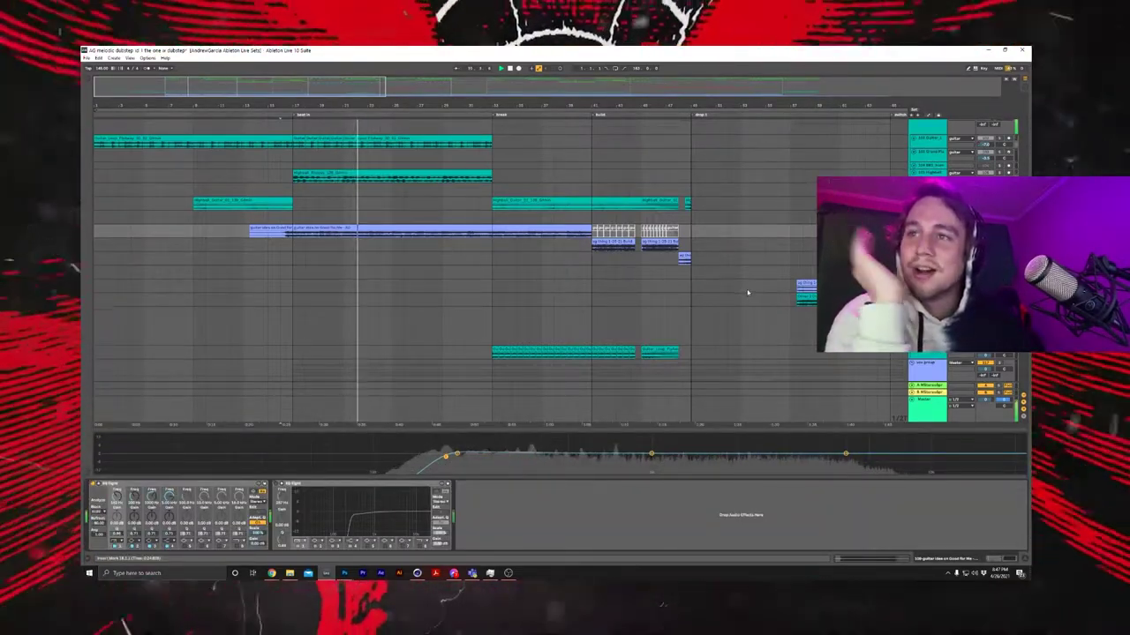
# Step: Keep listening to the purple guitar clip through the break while looking over the surrounding guitar tracks
pyautogui.scroll(-2, 674, 226)
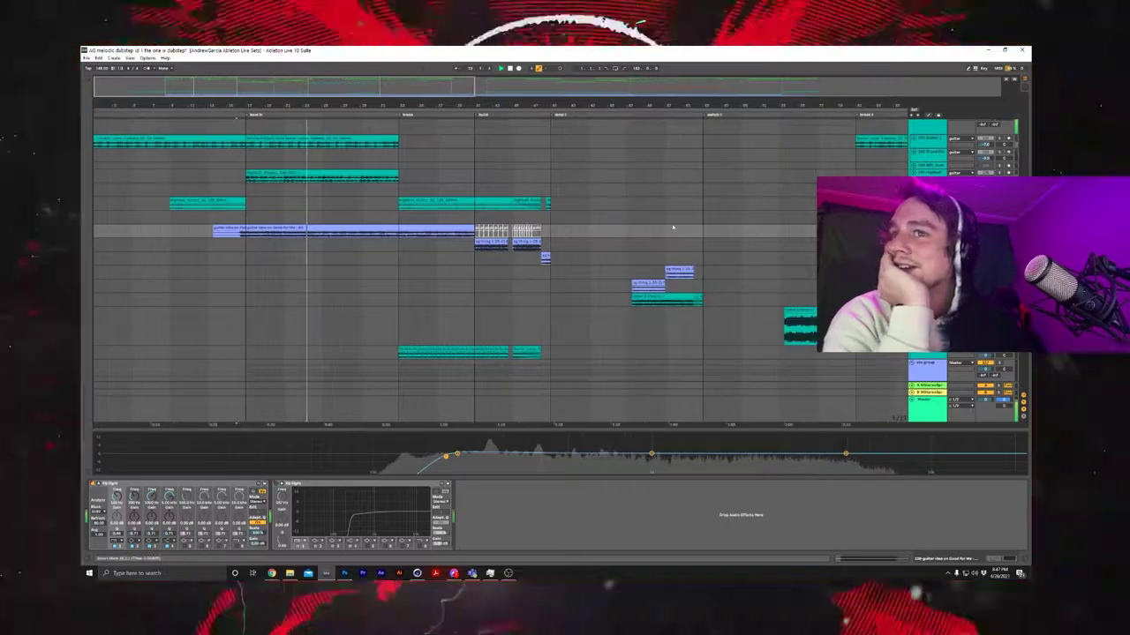
pyautogui.scroll(2, 683, 229)
pyautogui.scroll(-1, 723, 233)
pyautogui.scroll(2, 751, 237)
pyautogui.scroll(-2, 741, 228)
pyautogui.scroll(3, 733, 224)
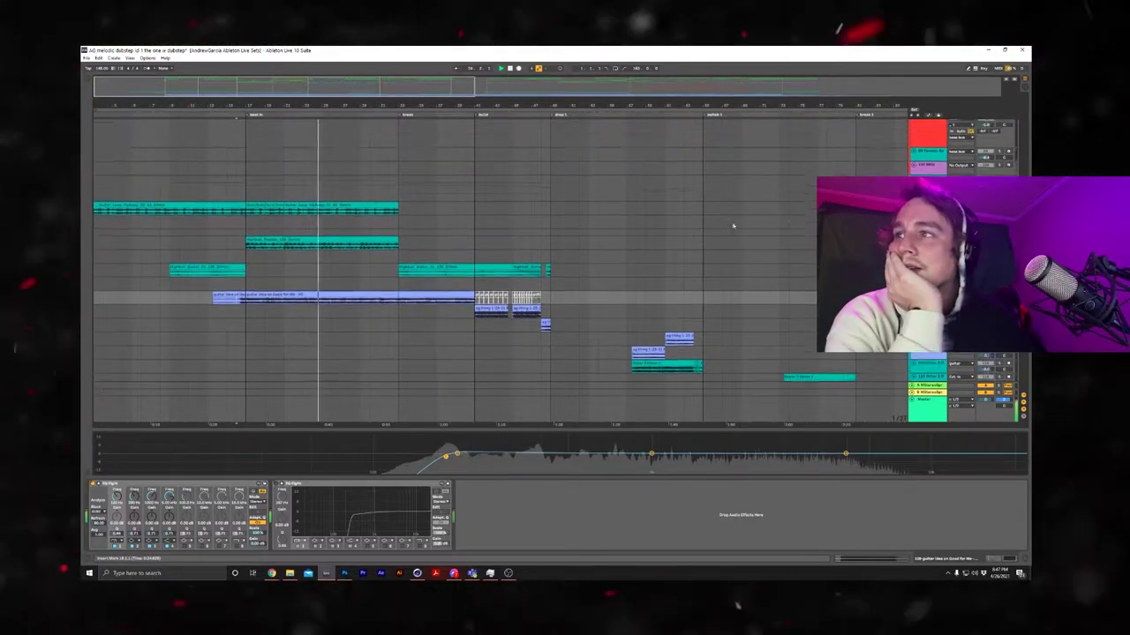
pyautogui.scroll(-2, 463, 224)
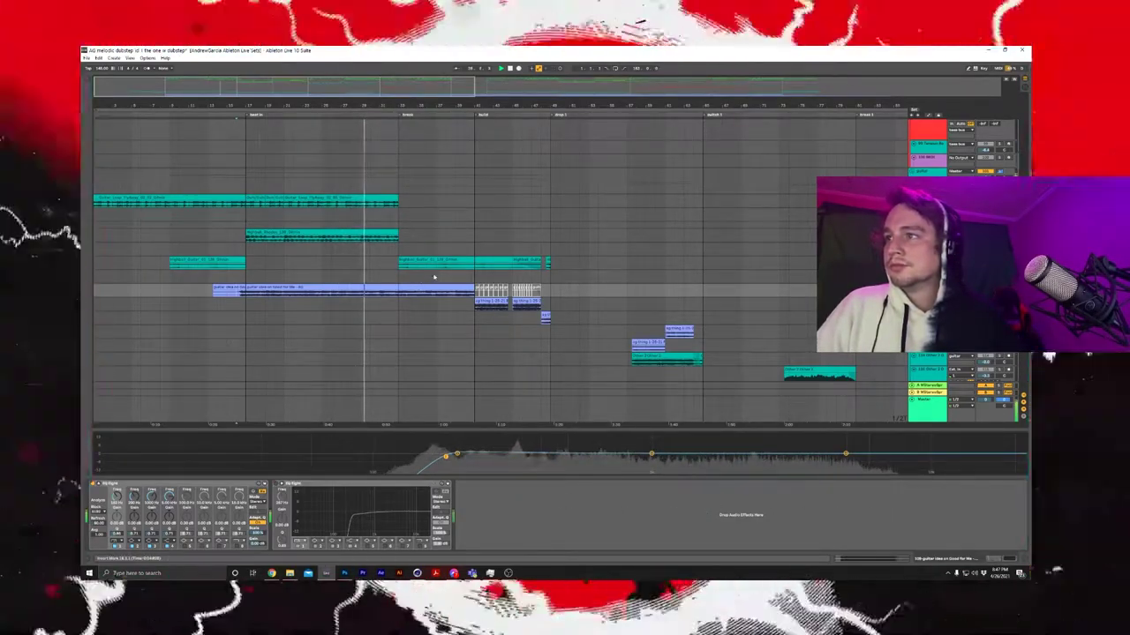
pyautogui.scroll(-2, 433, 278)
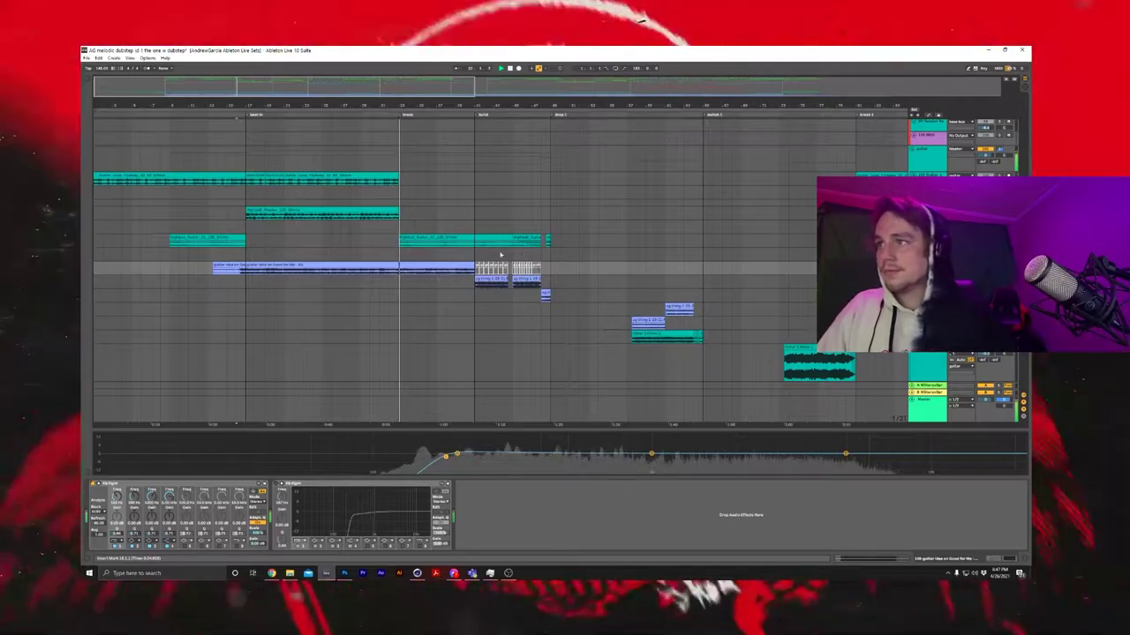
pyautogui.scroll(-1, 497, 217)
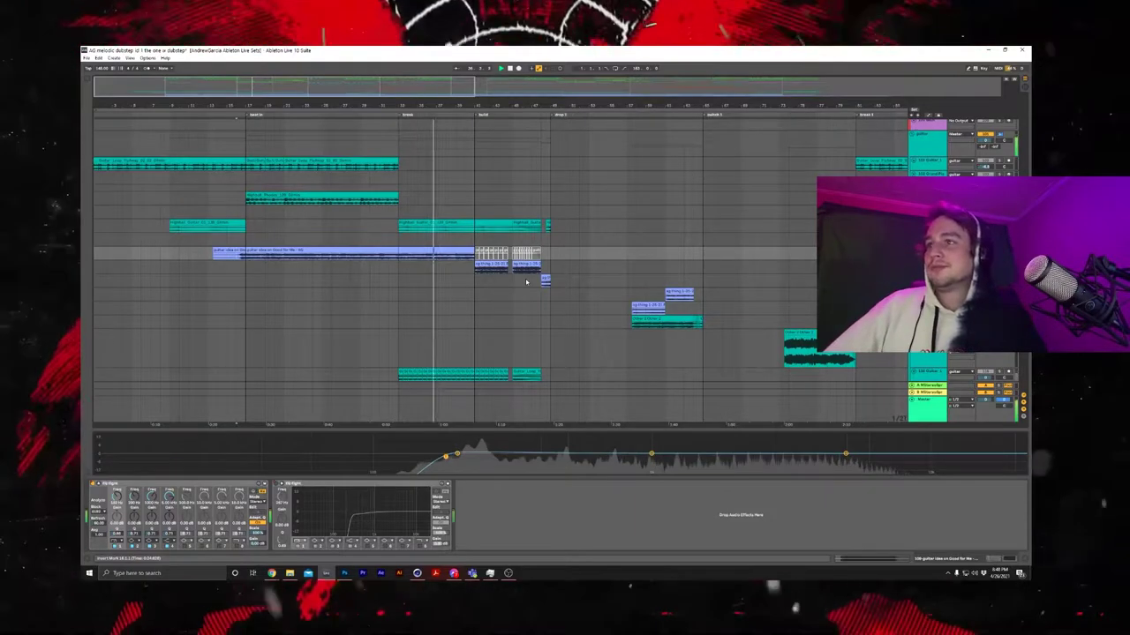
pyautogui.scroll(-1, 532, 305)
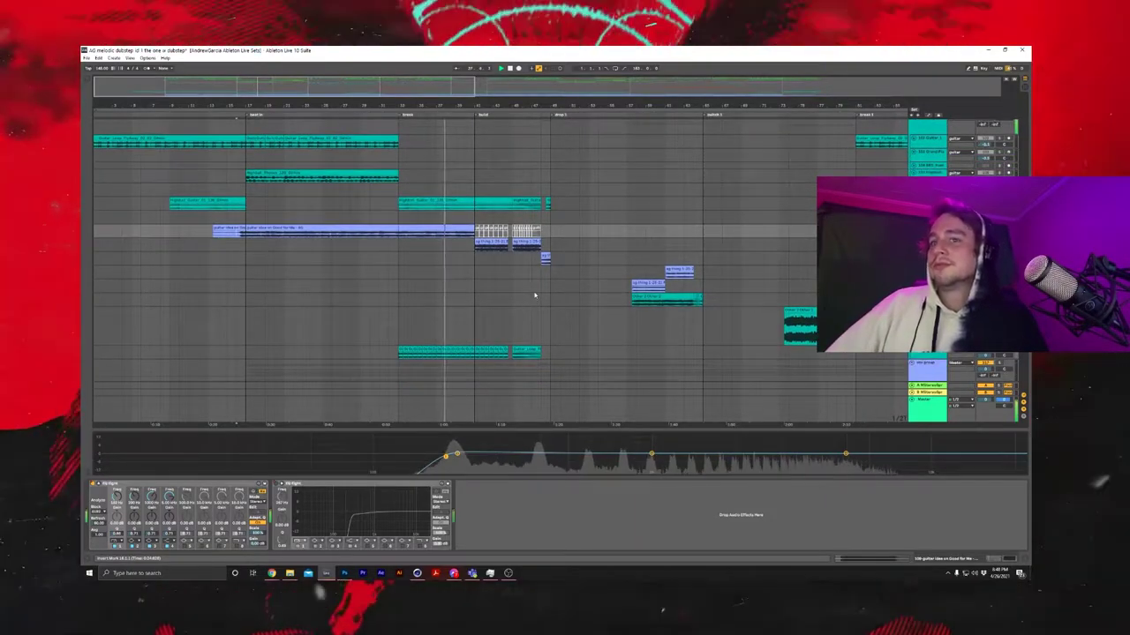
pyautogui.scroll(-1, 534, 294)
# Step: Play the chopped guitar clips in the build and look over the guitar and vocal layers around them
pyautogui.click(492, 235)
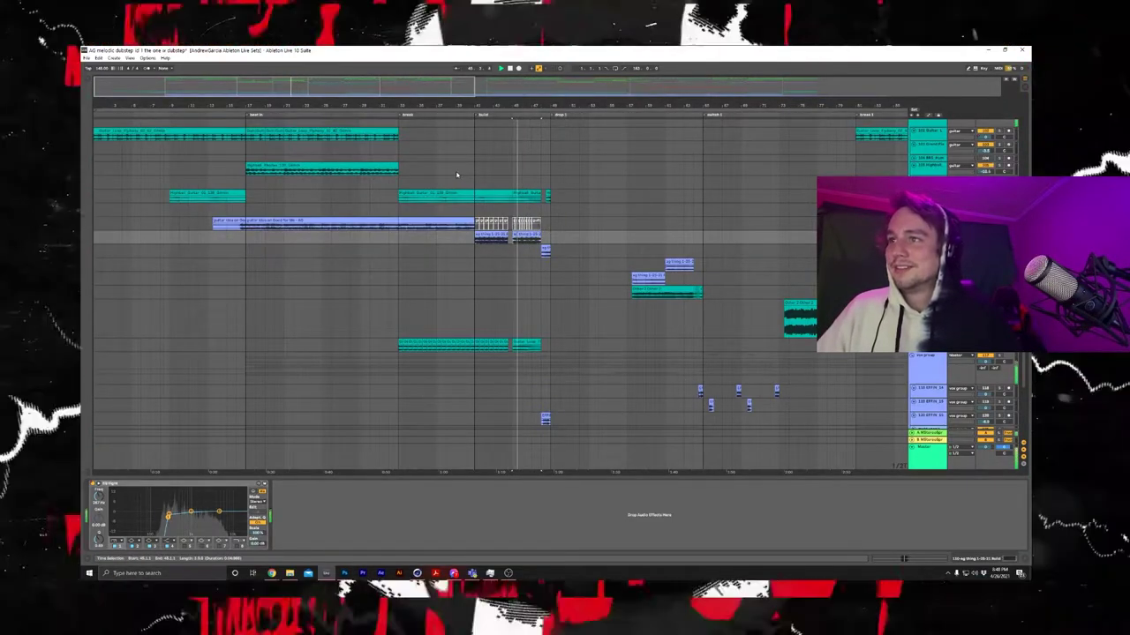
pyautogui.scroll(3, 518, 238)
pyautogui.scroll(-5, 500, 242)
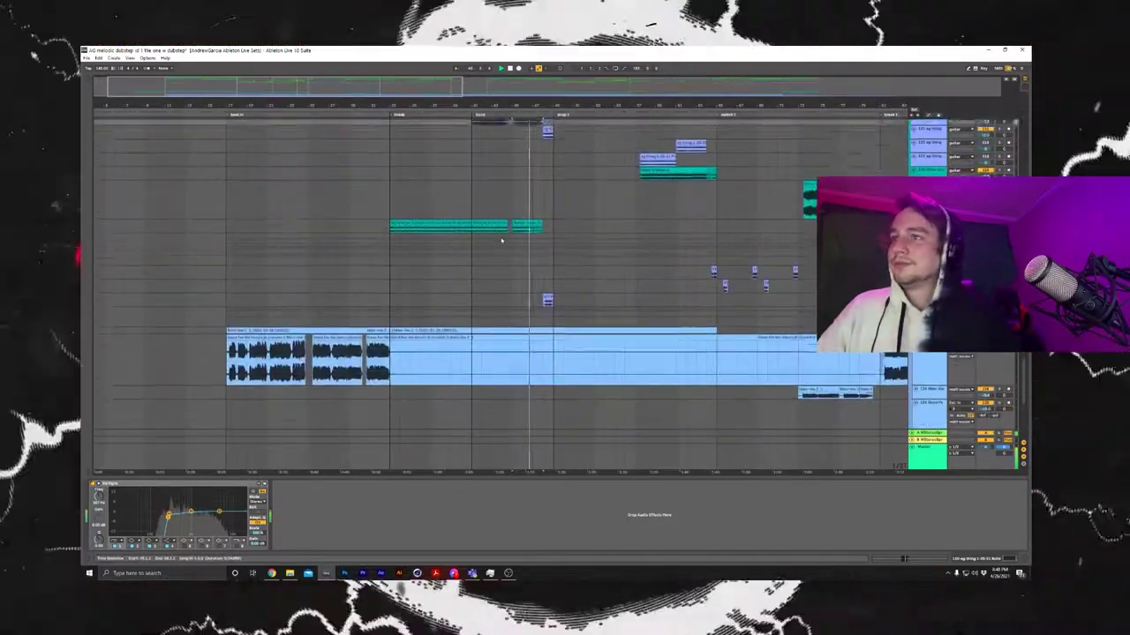
pyautogui.scroll(6, 500, 238)
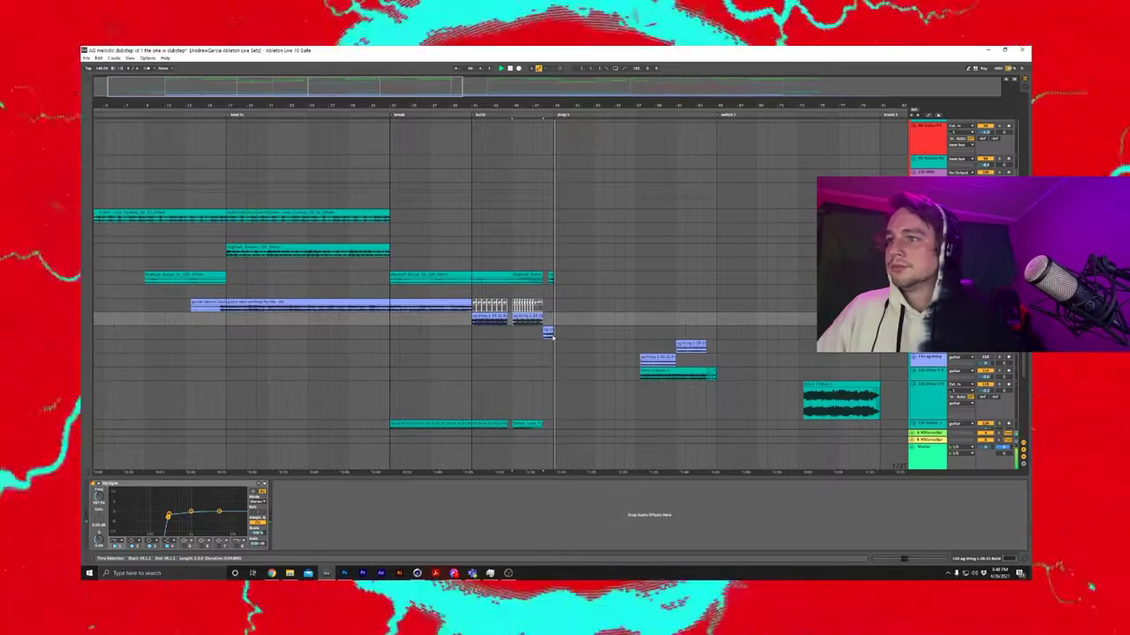
# Step: Play the short purple guitar clip just before drop 1 with its devices shown
pyautogui.click(547, 330)
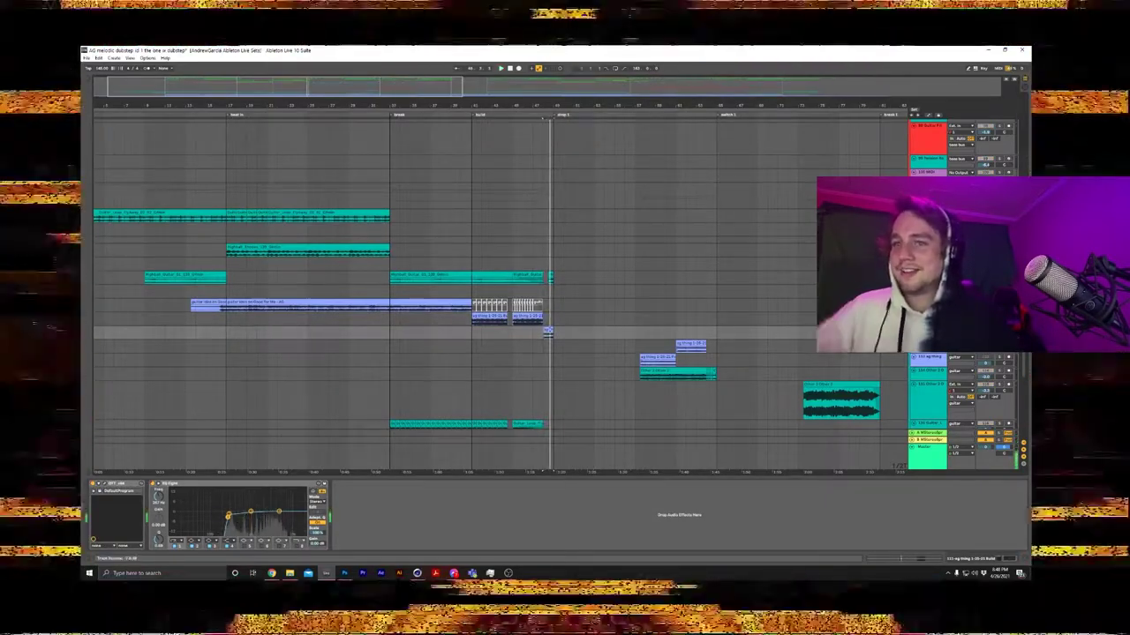
pyautogui.scroll(-1, 676, 409)
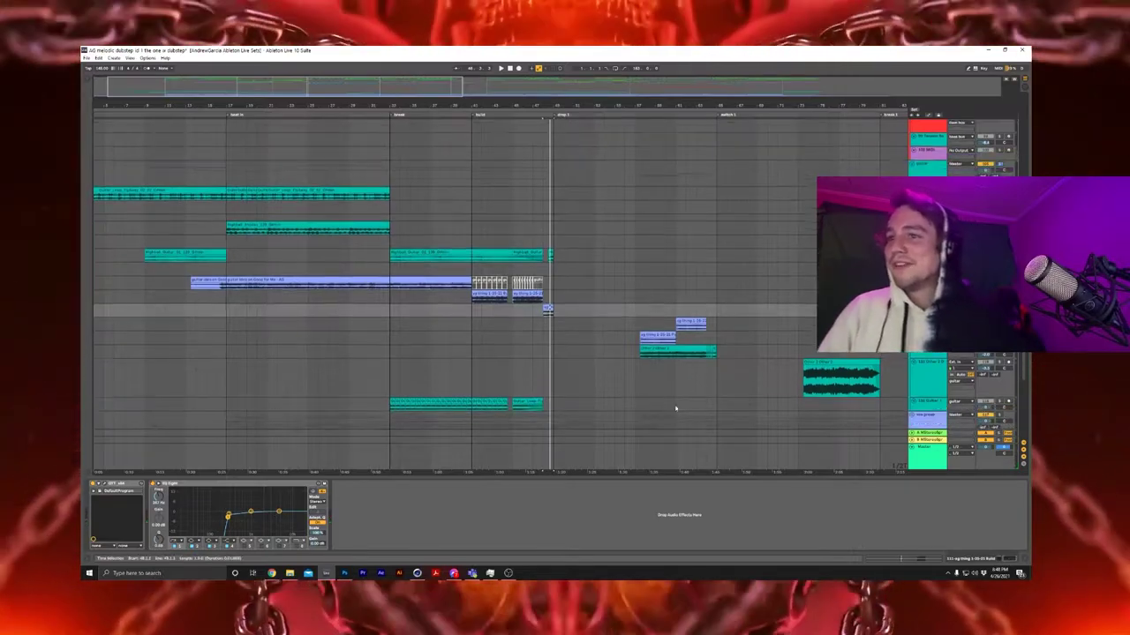
pyautogui.scroll(3, 711, 391)
pyautogui.scroll(-1, 703, 379)
# Step: Audition the purple guitar clips late in drop 1 and the green clip beneath them
pyautogui.click(691, 366)
pyautogui.scroll(-2, 547, 274)
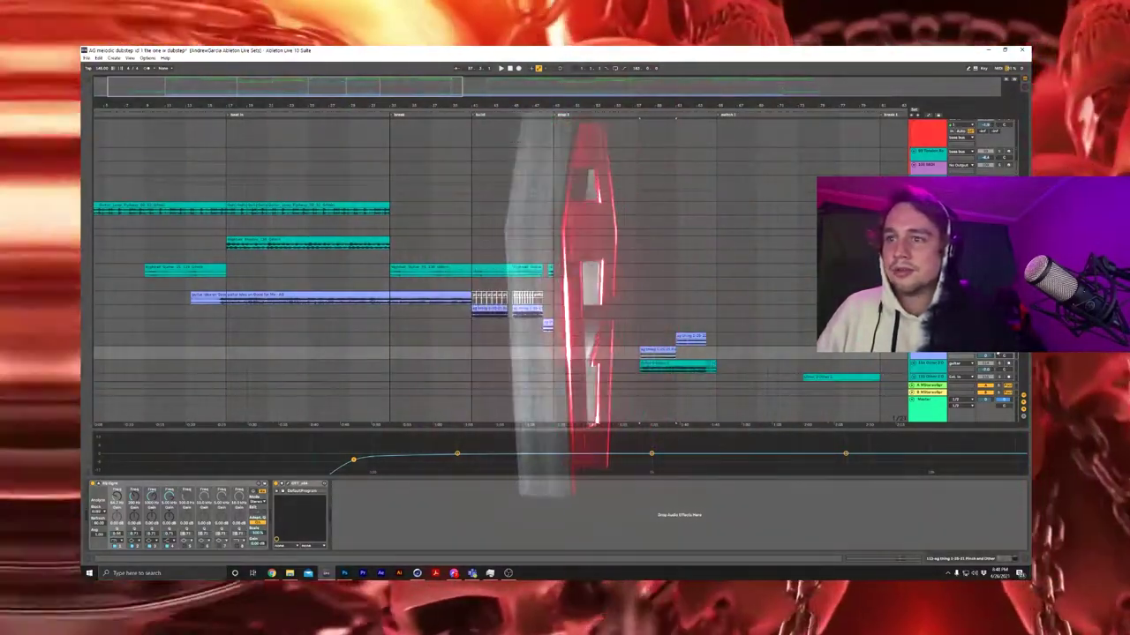
pyautogui.press('space')
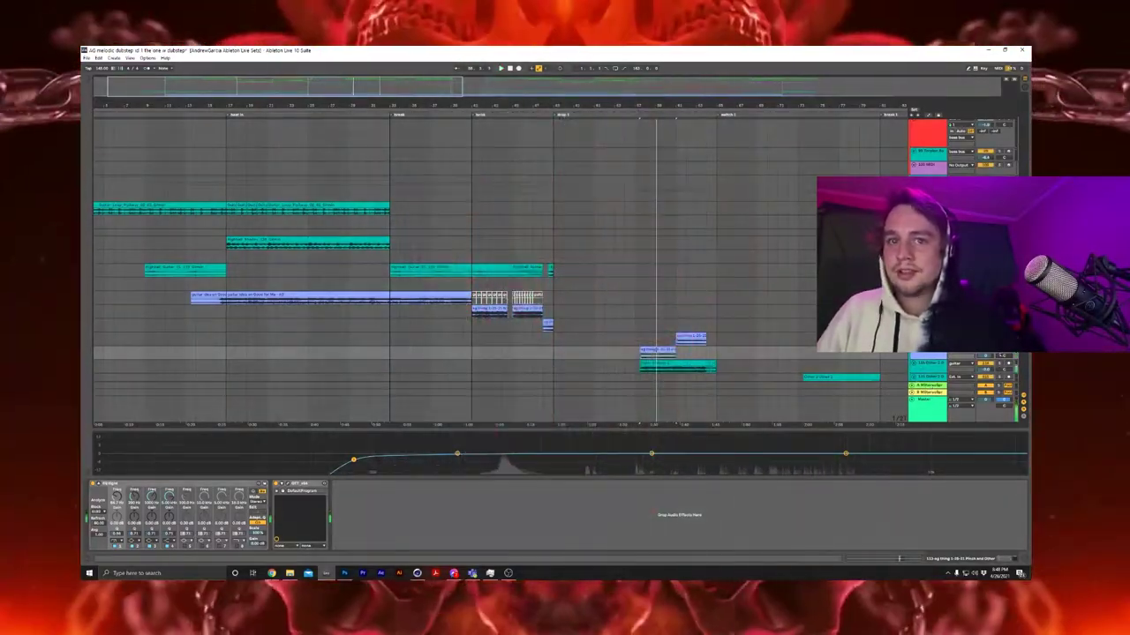
pyautogui.click(657, 363)
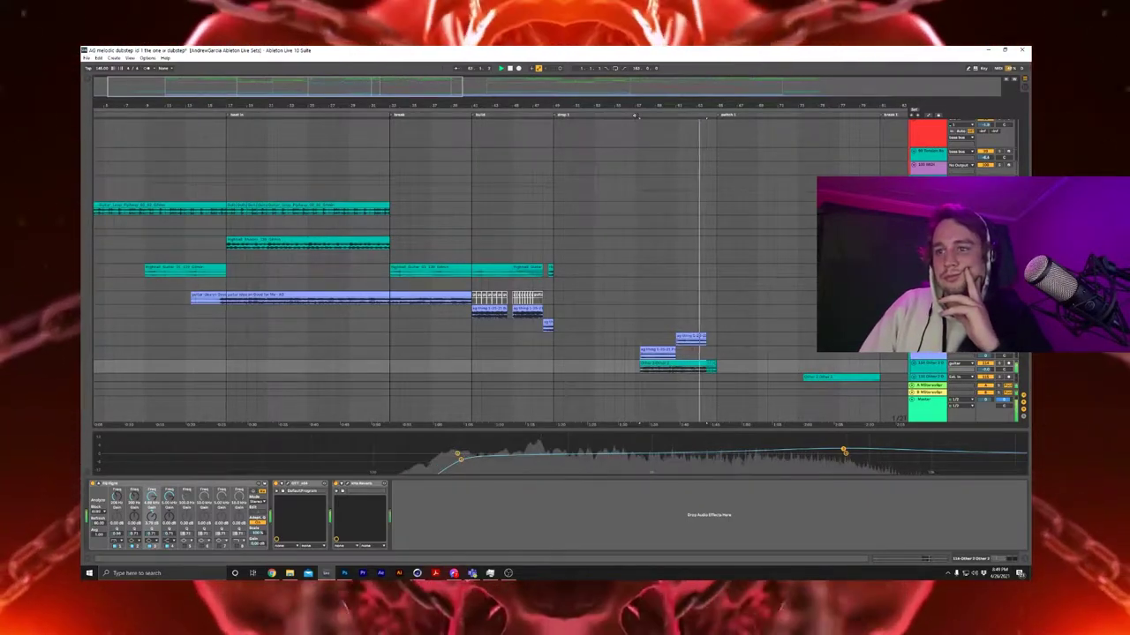
pyautogui.press('space')
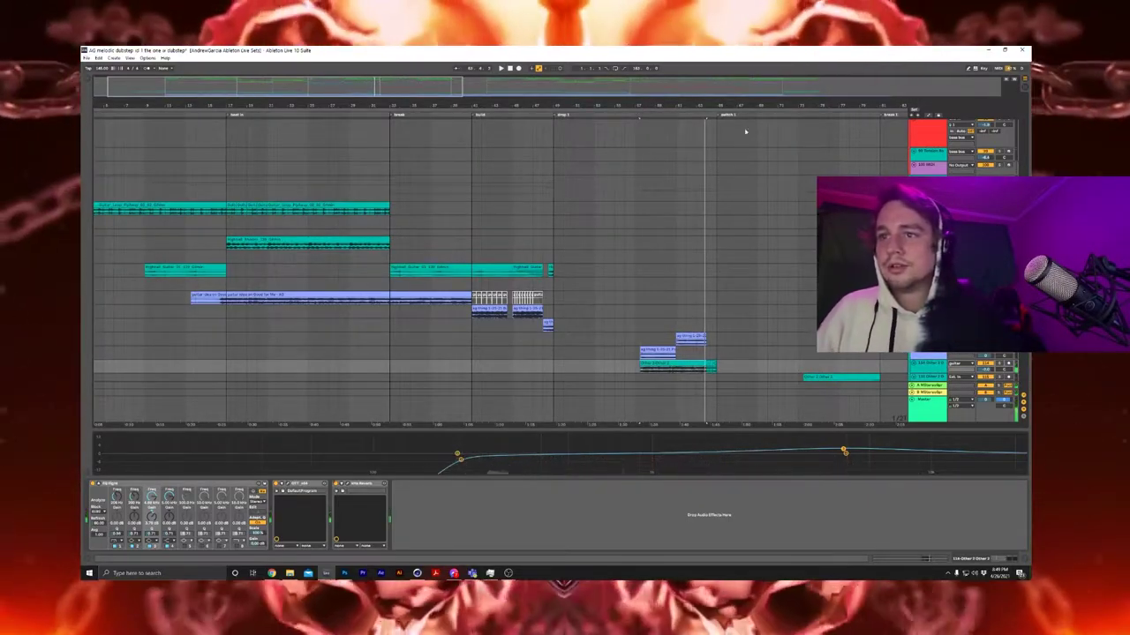
# Step: Play the start of the green waveform clip in the second half of switch 1
pyautogui.scroll(-8, 745, 132)
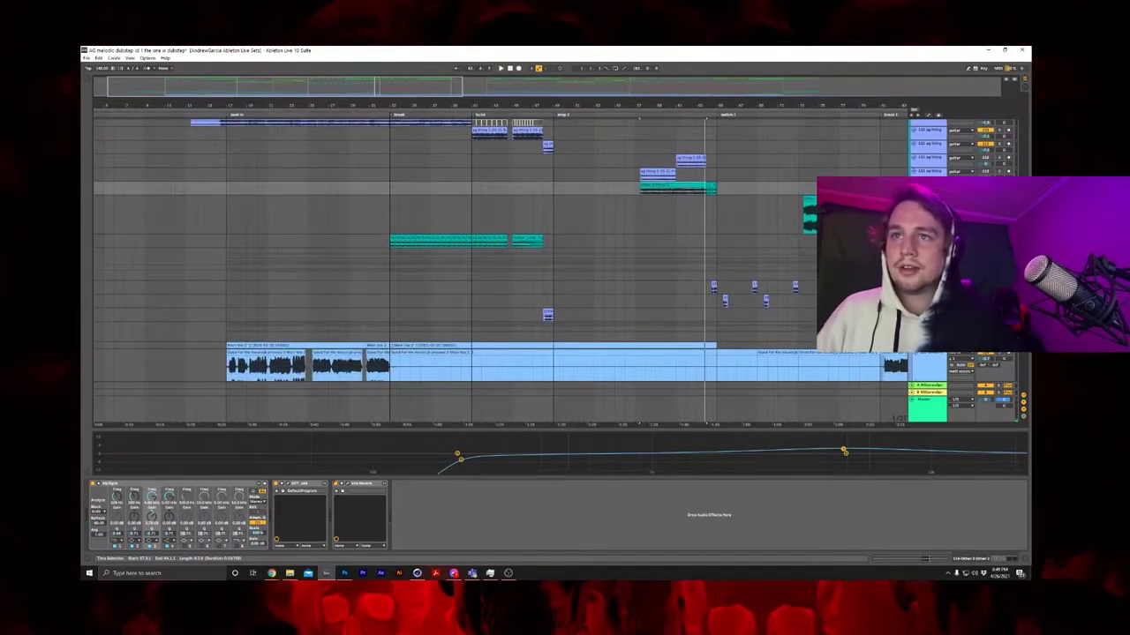
pyautogui.click(808, 201)
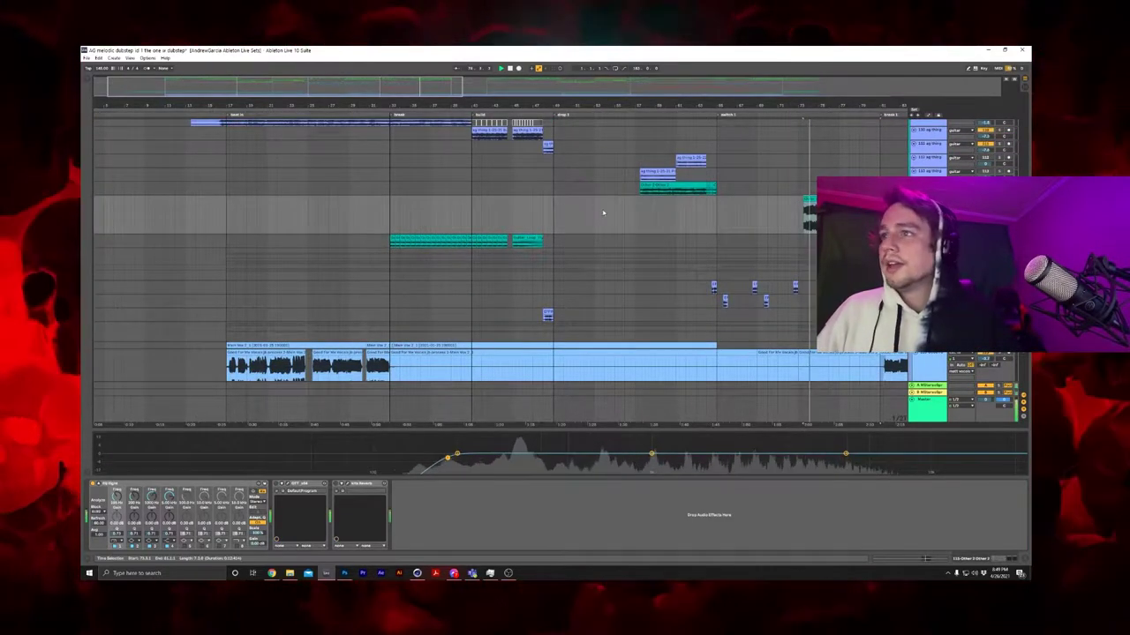
pyautogui.press('space')
# Step: Examine the vocal tracks over a wider bar range and select the Good For Me vocal clips from the break through switch 1
pyautogui.scroll(-1, 718, 240)
pyautogui.scroll(-1, 717, 240)
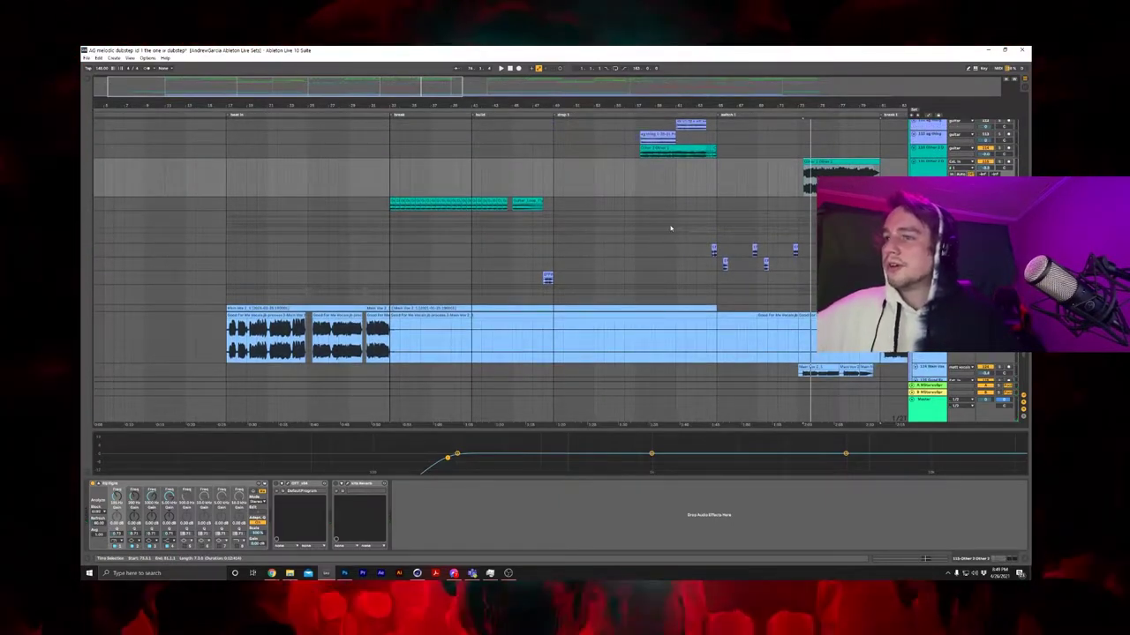
pyautogui.scroll(1, 670, 225)
pyautogui.scroll(-1, 431, 220)
pyautogui.scroll(1, 431, 219)
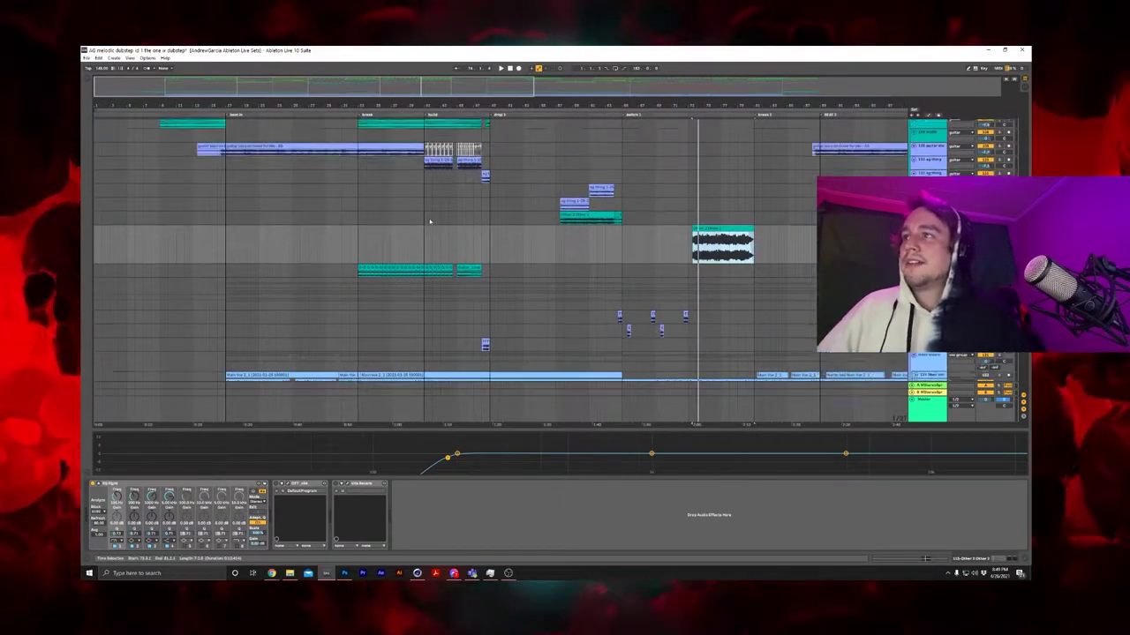
pyautogui.scroll(-3, 432, 220)
pyautogui.scroll(1, 432, 220)
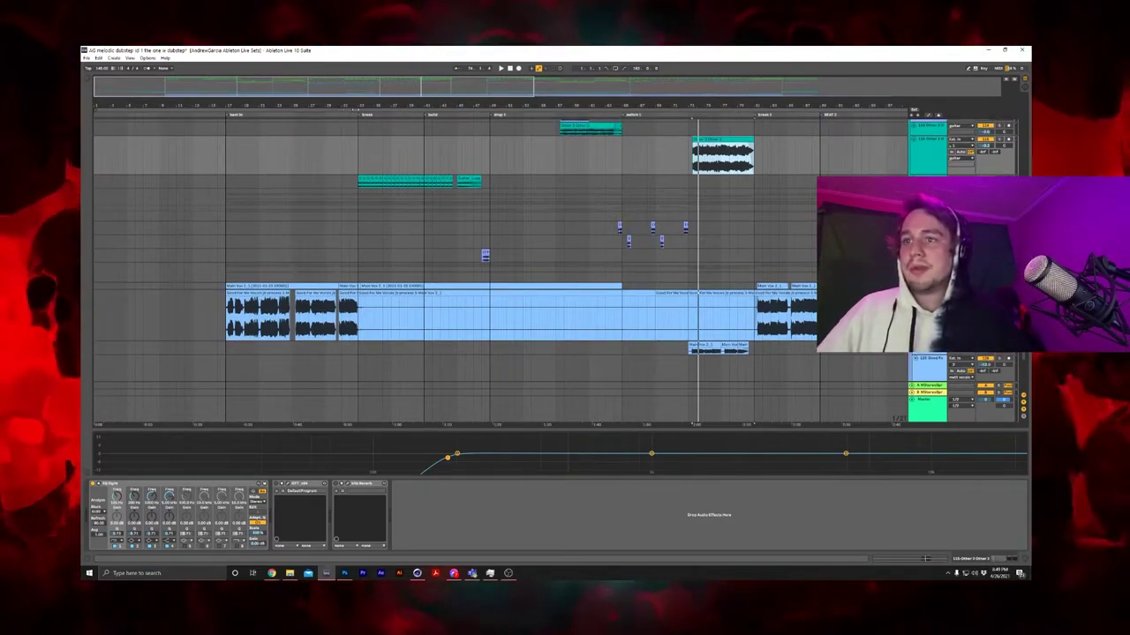
pyautogui.click(692, 292)
pyautogui.click(673, 292)
pyautogui.click(635, 292)
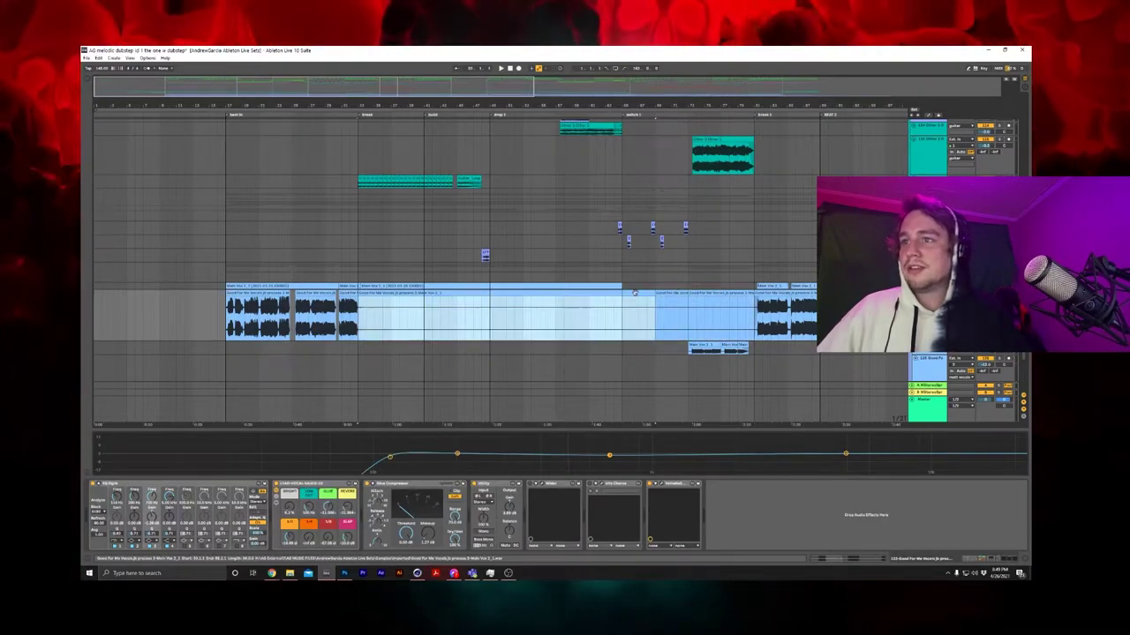
pyautogui.click(672, 292)
pyautogui.click(719, 292)
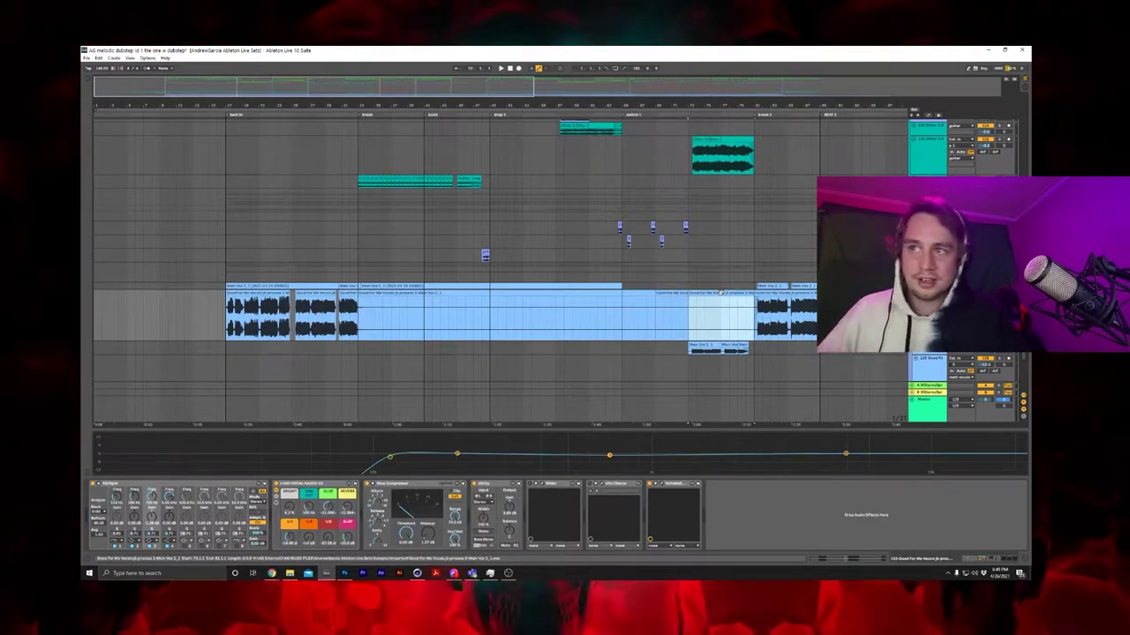
# Step: Play the Good For Me vocal clips from the start of the beat-in section
pyautogui.moveTo(198, 99); pyautogui.dragTo(206, 318)
pyautogui.click(205, 309)
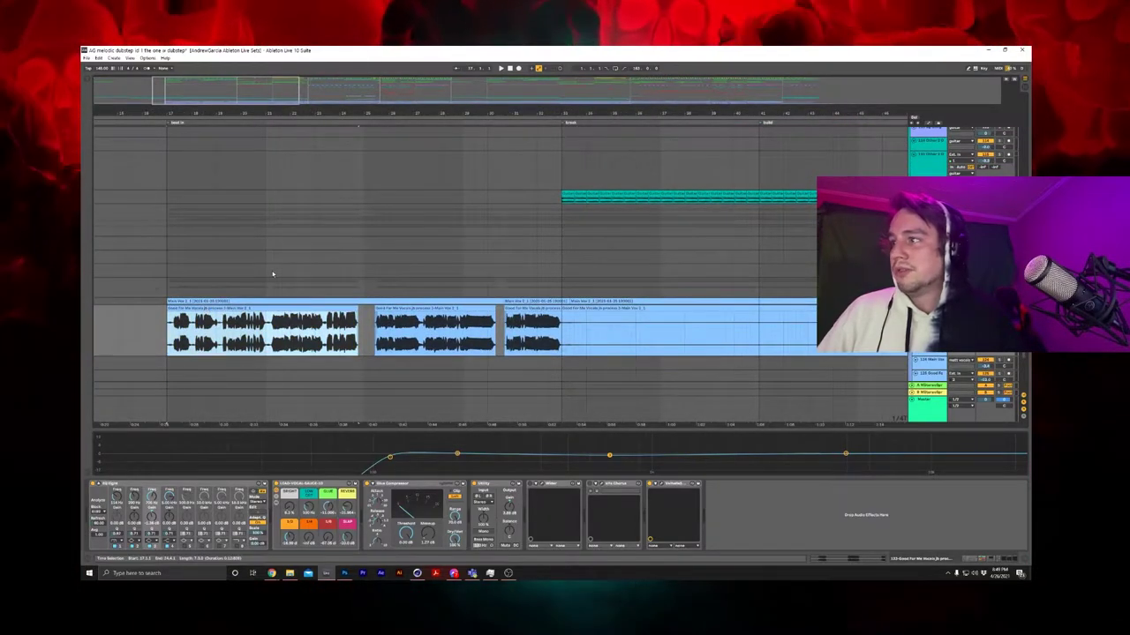
pyautogui.scroll(1, 327, 275)
pyautogui.scroll(-3, 338, 274)
pyautogui.scroll(1, 463, 269)
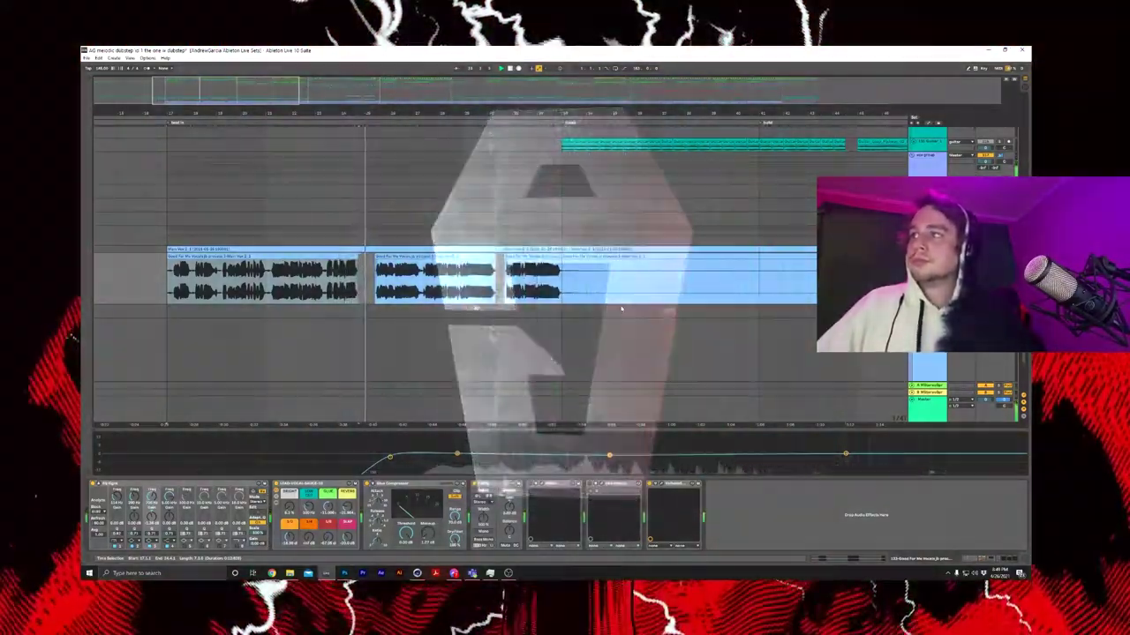
pyautogui.scroll(-2, 737, 320)
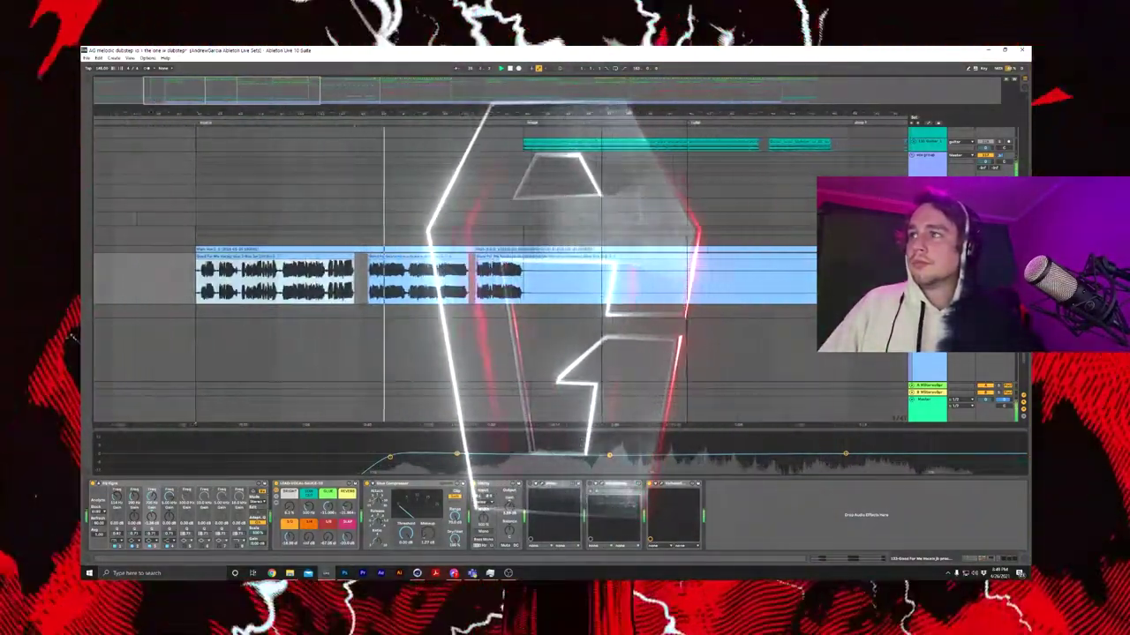
pyautogui.scroll(2, 738, 320)
pyautogui.scroll(-1, 737, 319)
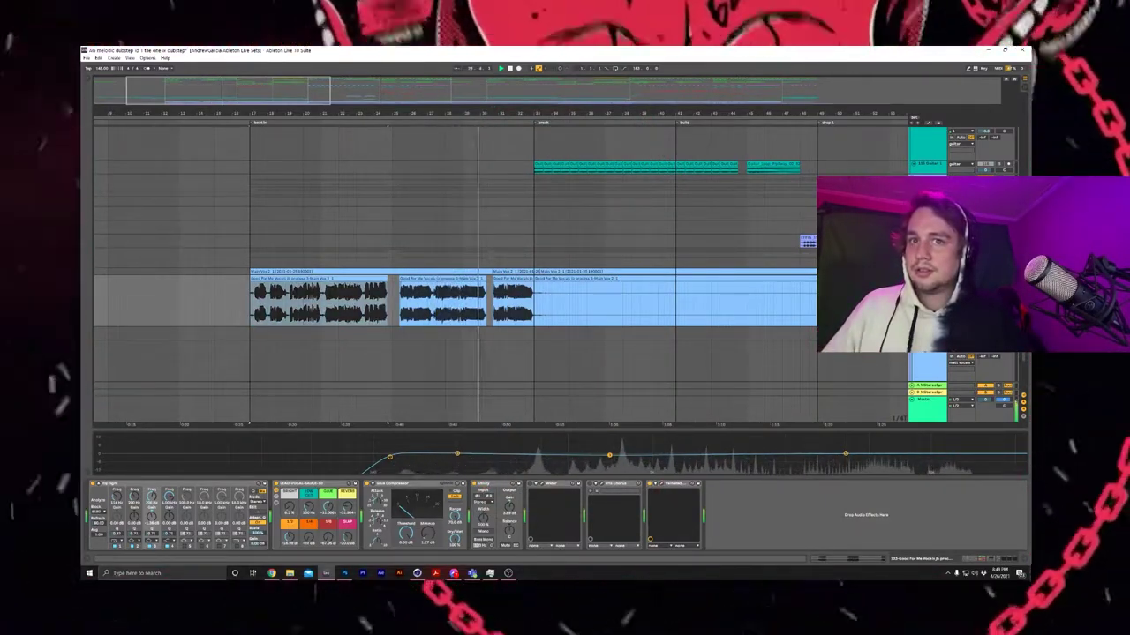
pyautogui.scroll(-2, 628, 342)
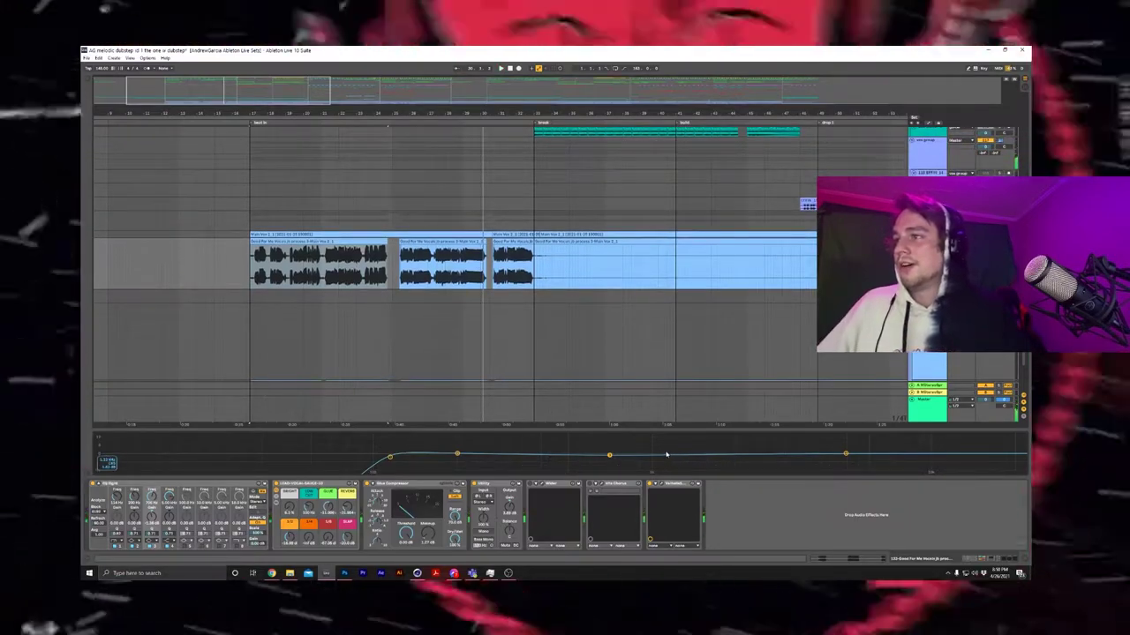
pyautogui.scroll(3, 586, 243)
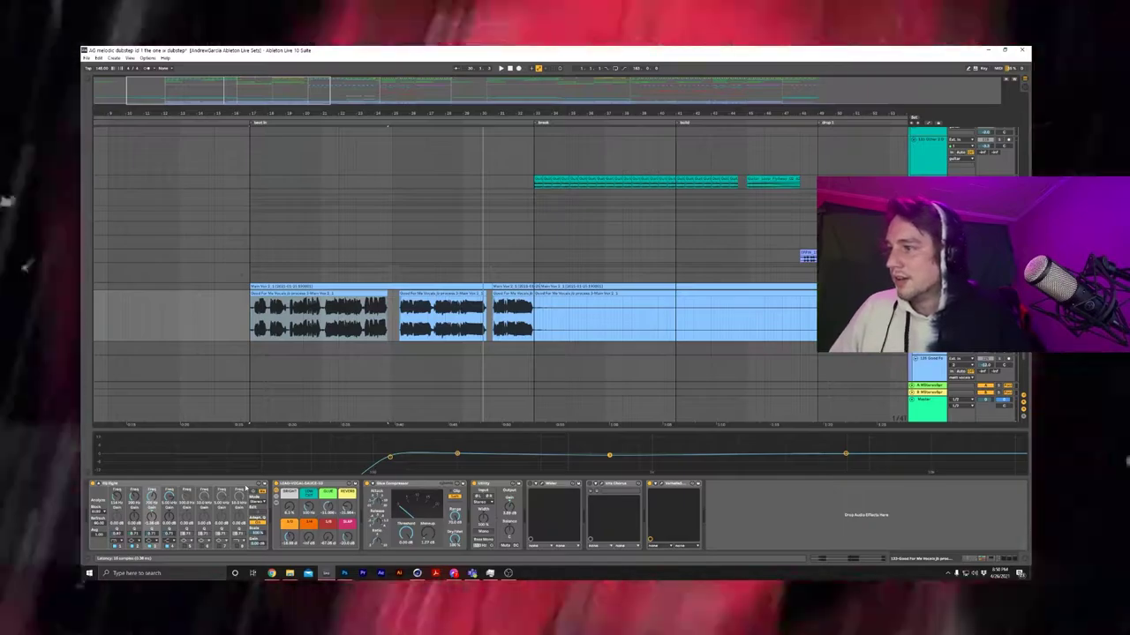
# Step: Examine the vocal track's EQ Eight, lead vocal rack, Glue Compressor and Utility, expanding and collapsing the rack's device chain
pyautogui.click(183, 486)
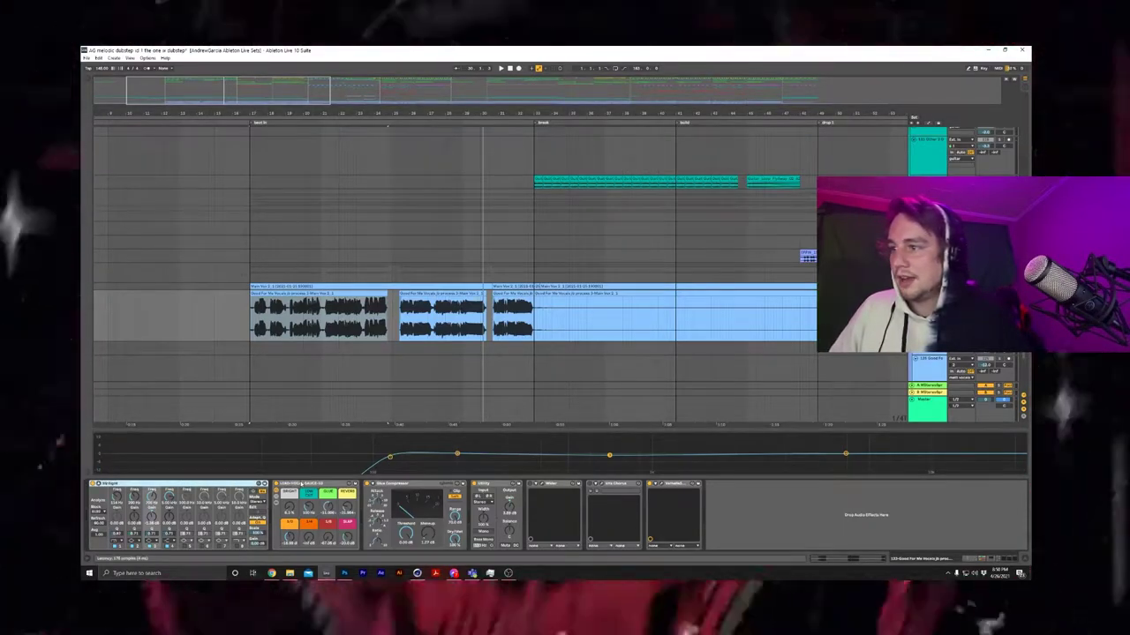
pyautogui.click(300, 486)
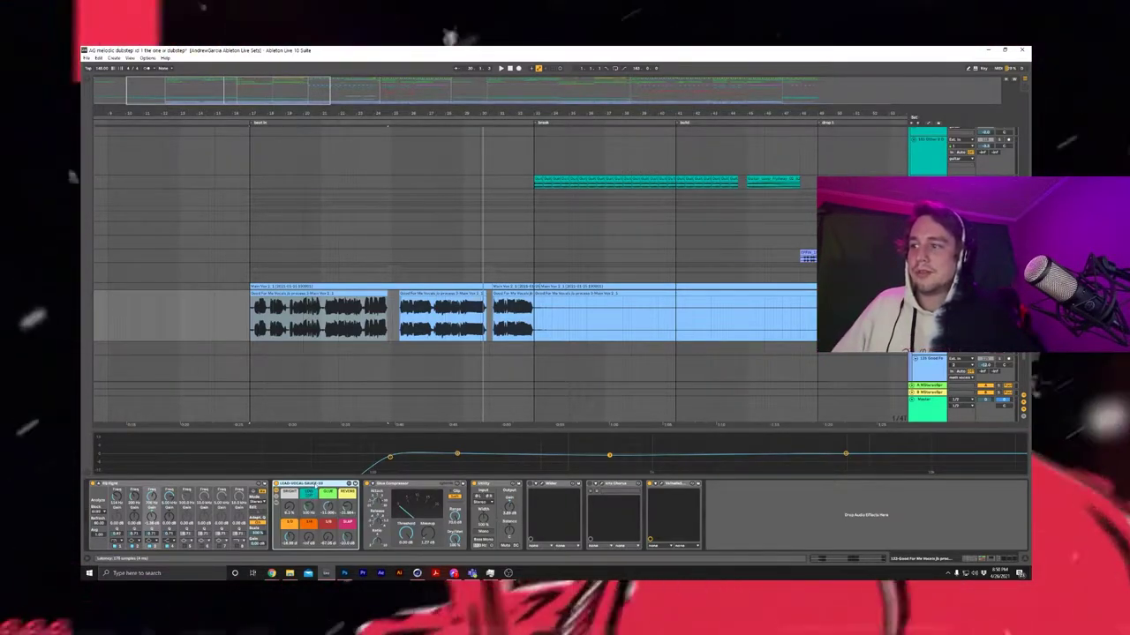
pyautogui.click(276, 503)
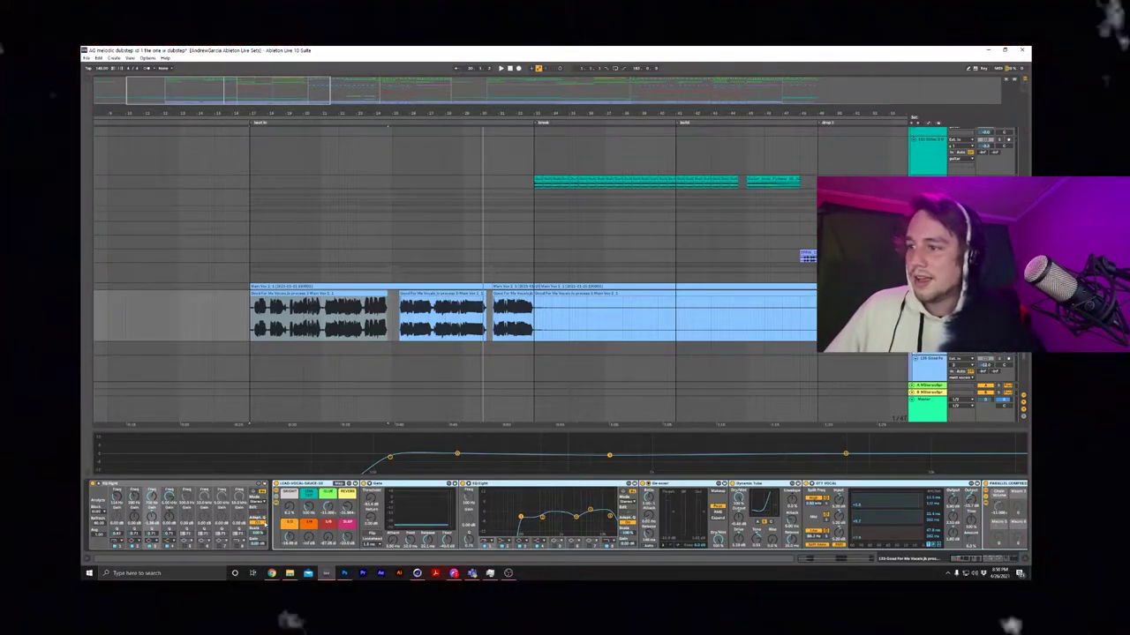
pyautogui.click(275, 503)
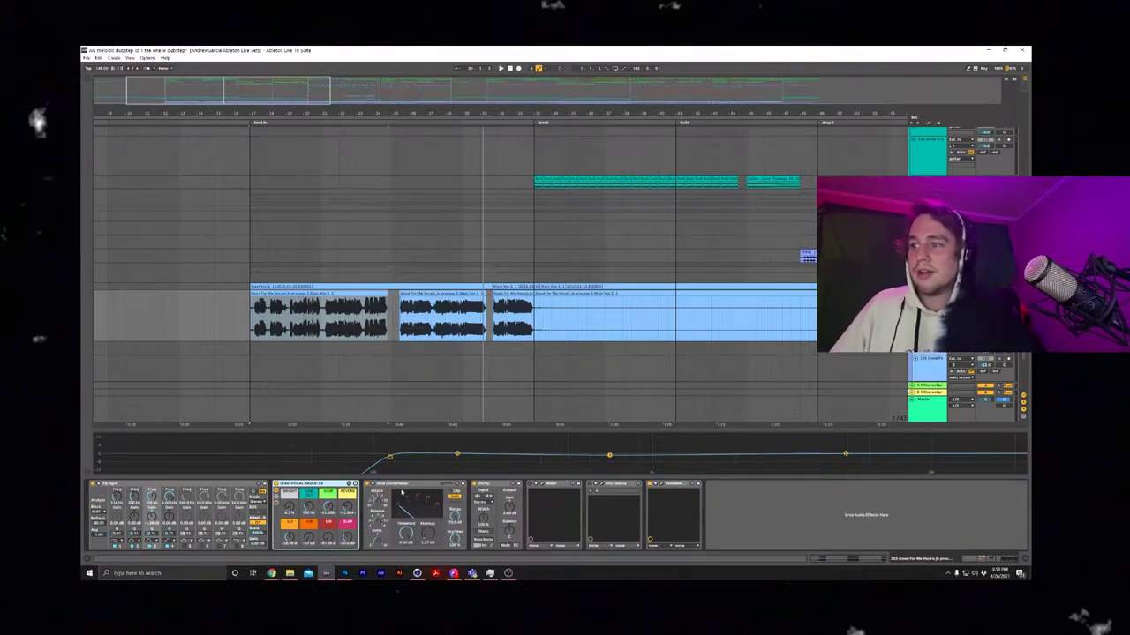
pyautogui.click(382, 484)
pyautogui.click(485, 483)
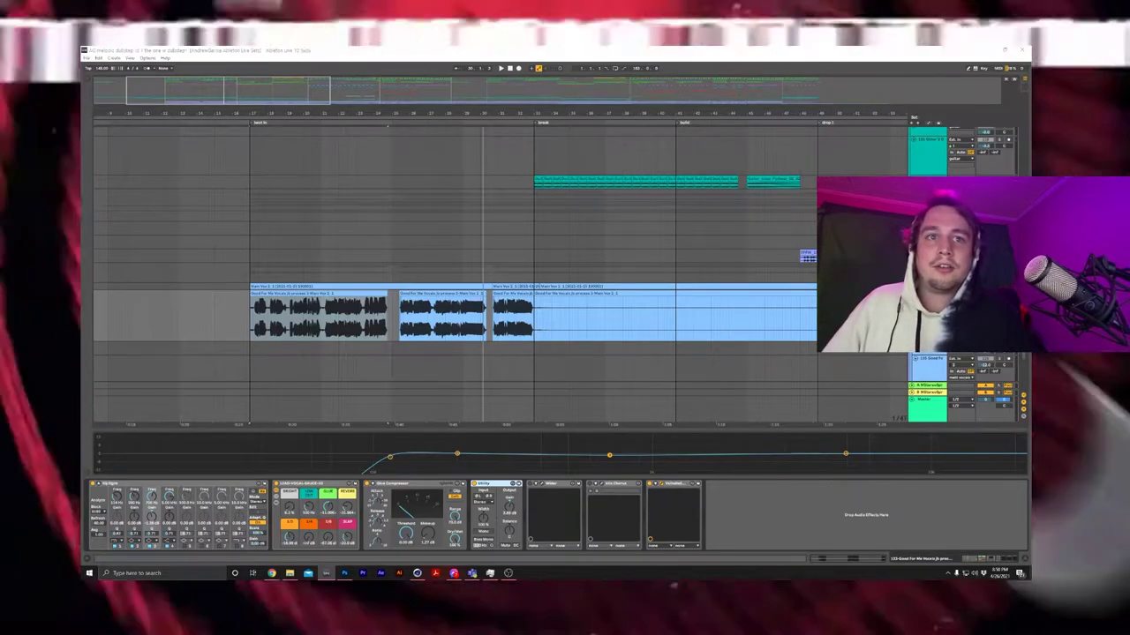
# Step: Inspect the vocal track's Valhalla Supermassive settings and close the plugin window
pyautogui.moveTo(786, 248); pyautogui.dragTo(589, 283)
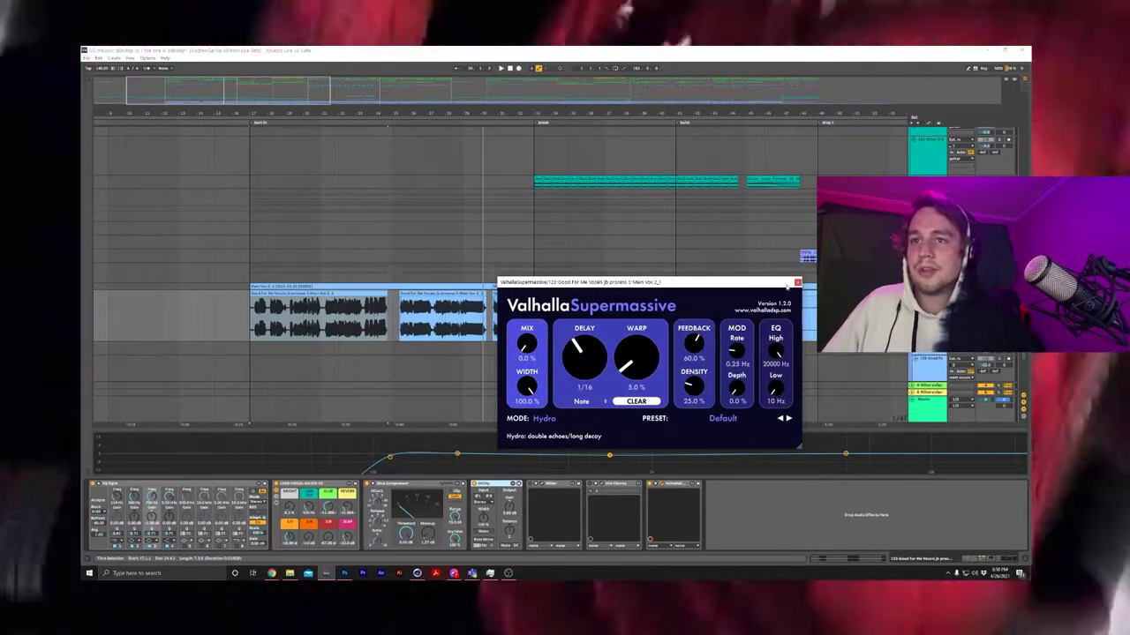
pyautogui.moveTo(781, 286); pyautogui.dragTo(723, 302)
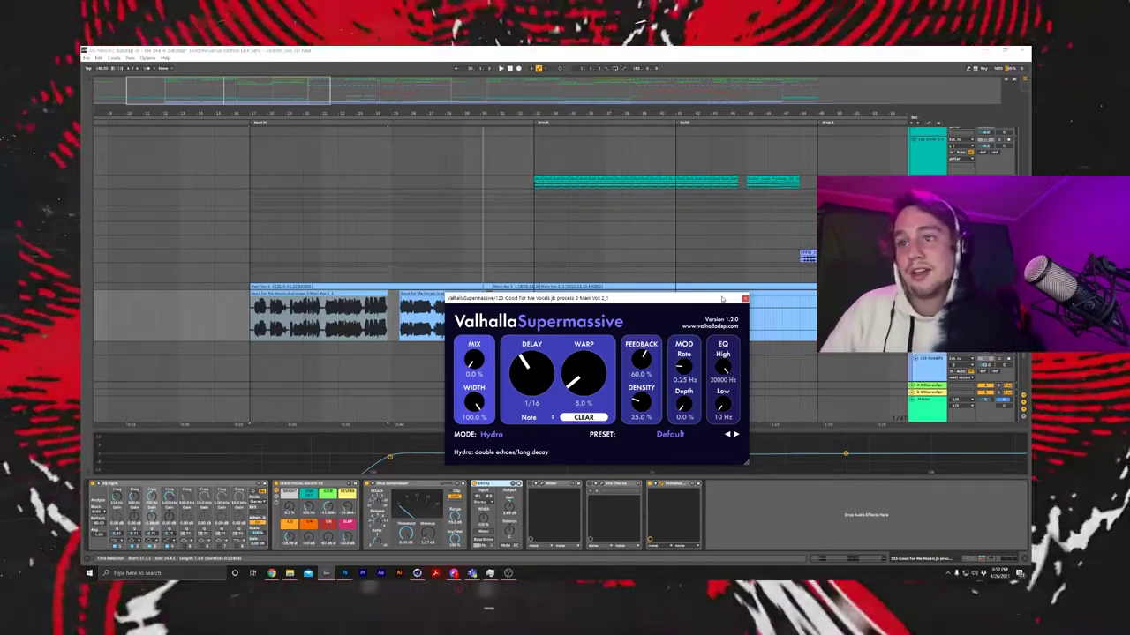
pyautogui.moveTo(725, 300); pyautogui.dragTo(771, 280)
pyautogui.click(789, 281)
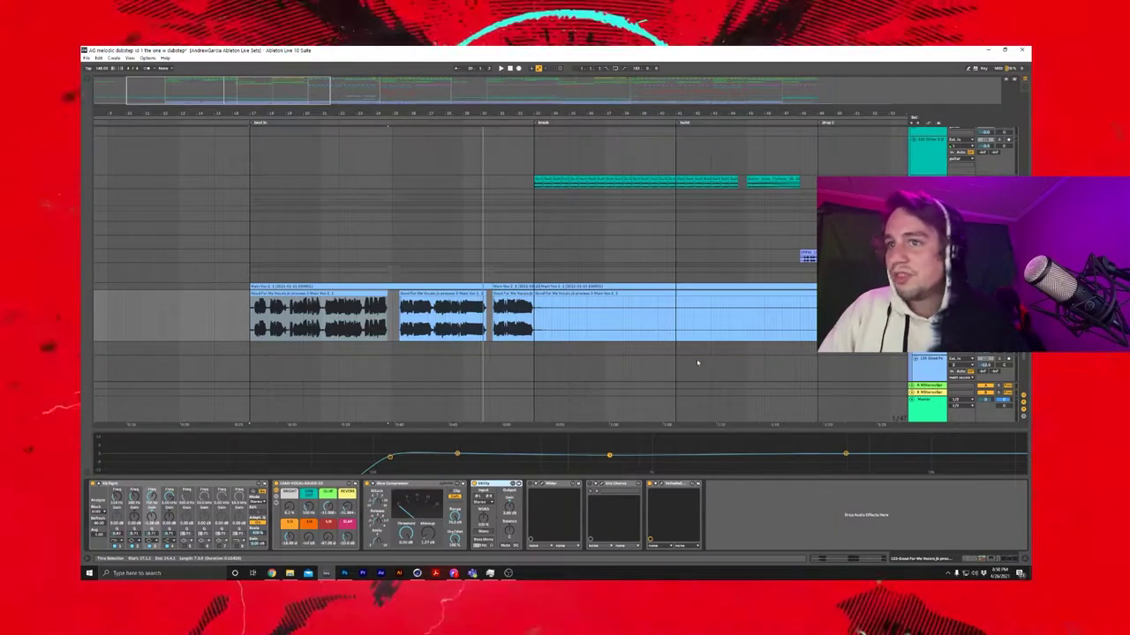
# Step: Select the Good For Me vocal clip just before the break and play the High Scream clips at the break's start
pyautogui.scroll(1, 601, 318)
pyautogui.click(519, 316)
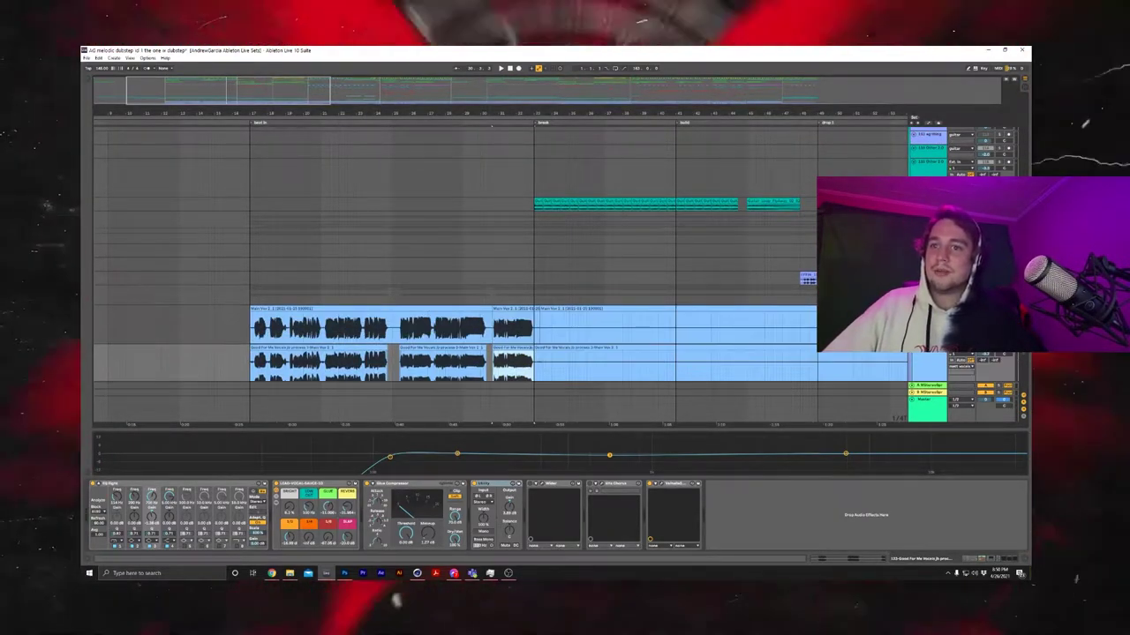
pyautogui.scroll(-6, 632, 333)
pyautogui.scroll(3, 633, 333)
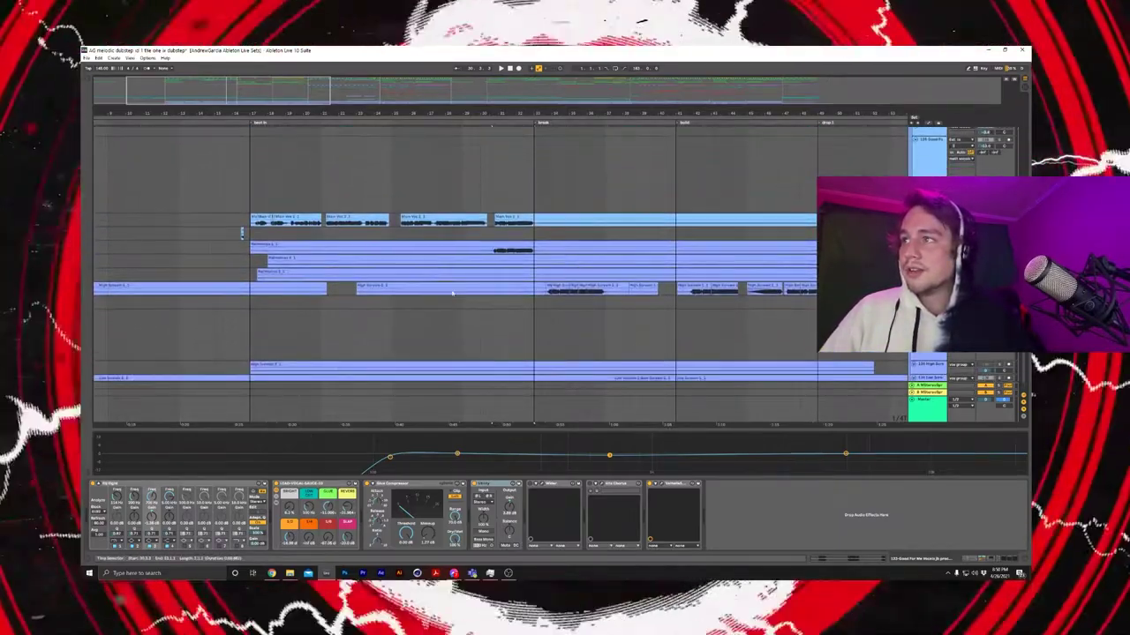
pyautogui.scroll(-1, 633, 333)
pyautogui.click(549, 308)
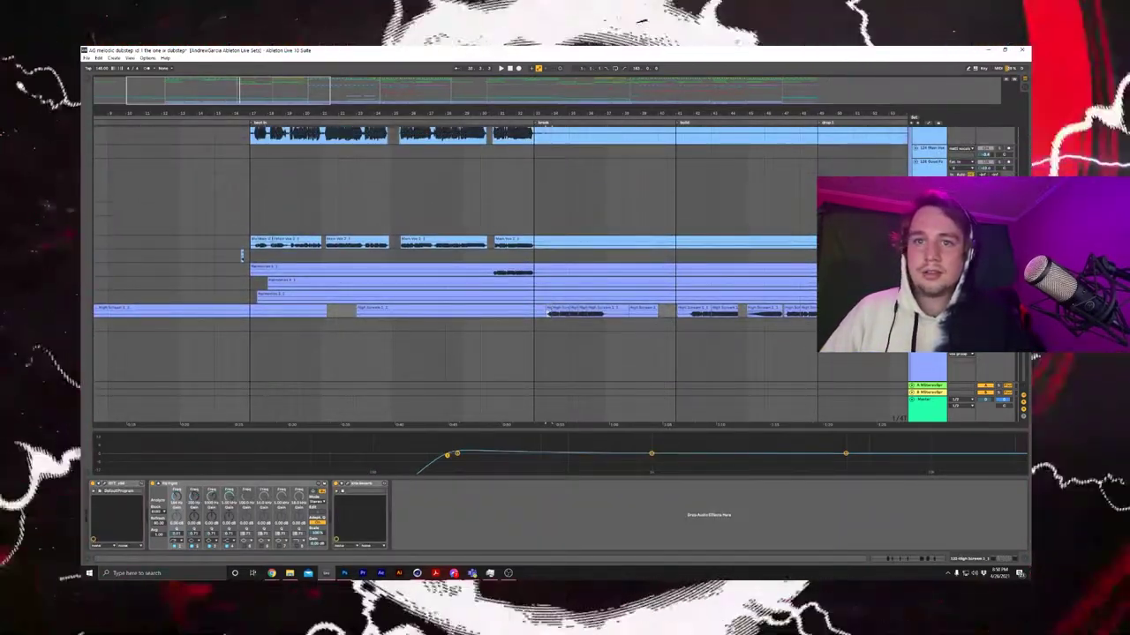
pyautogui.press('space')
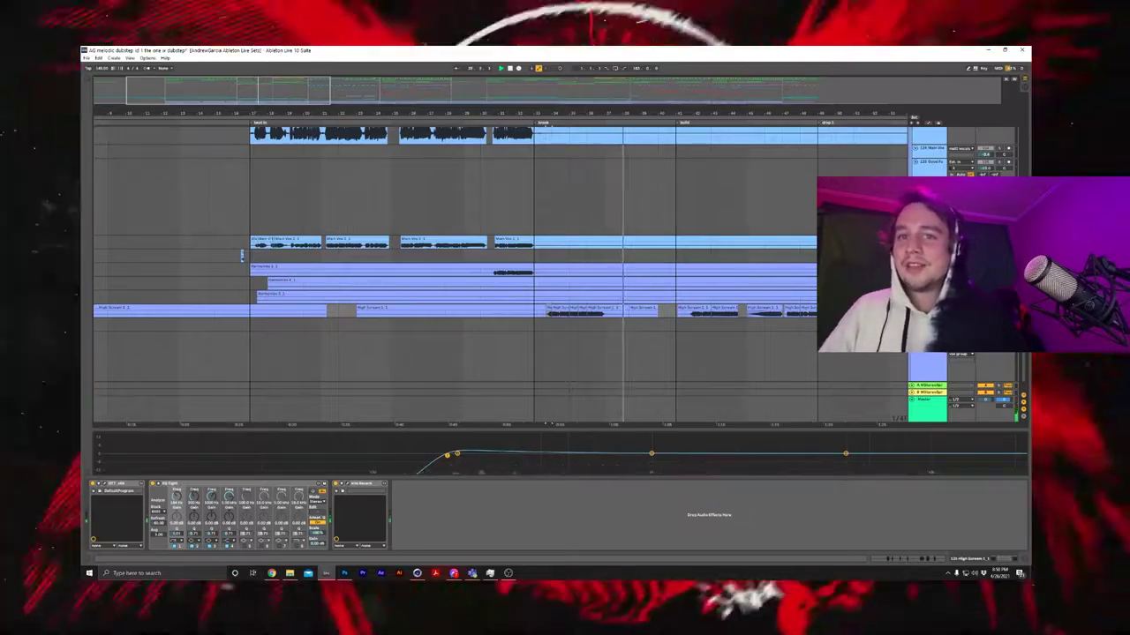
pyautogui.scroll(-2, 706, 250)
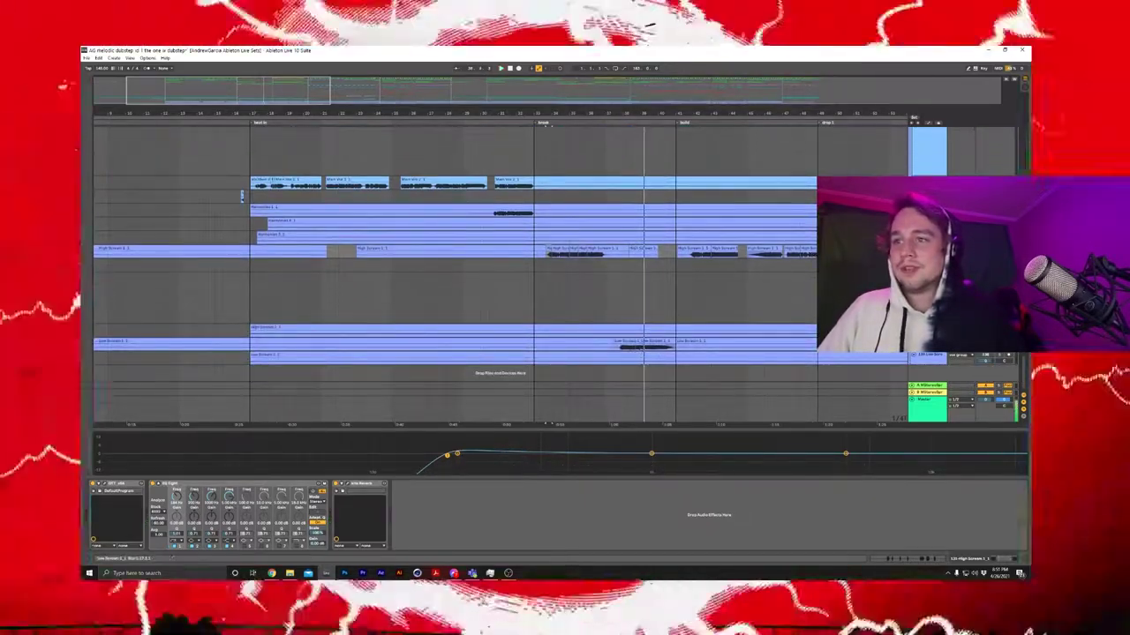
# Step: Audition the Low Scream clips late in the break against the High Scream clips above them
pyautogui.click(633, 344)
pyautogui.press('space')
pyautogui.press('space')
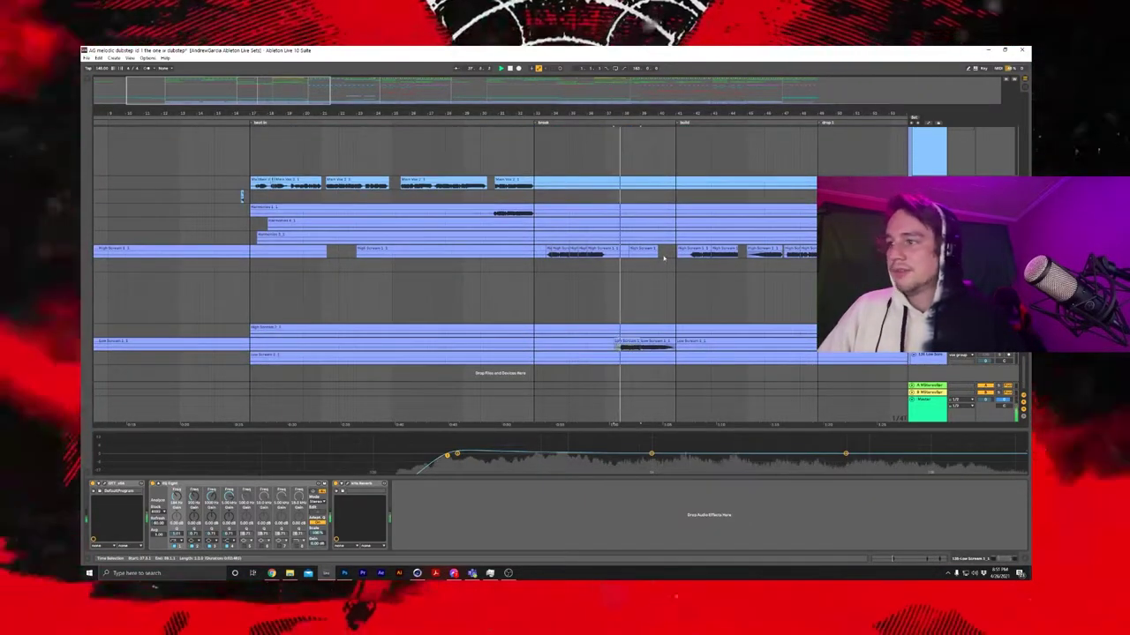
pyautogui.press('space')
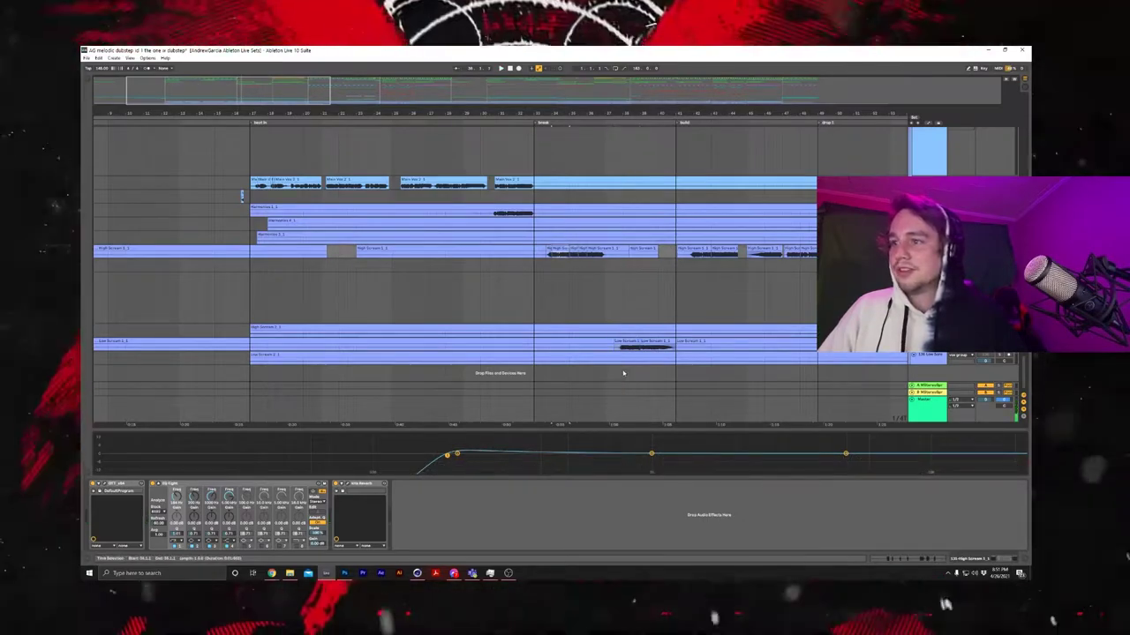
pyautogui.click(619, 343)
pyautogui.click(646, 346)
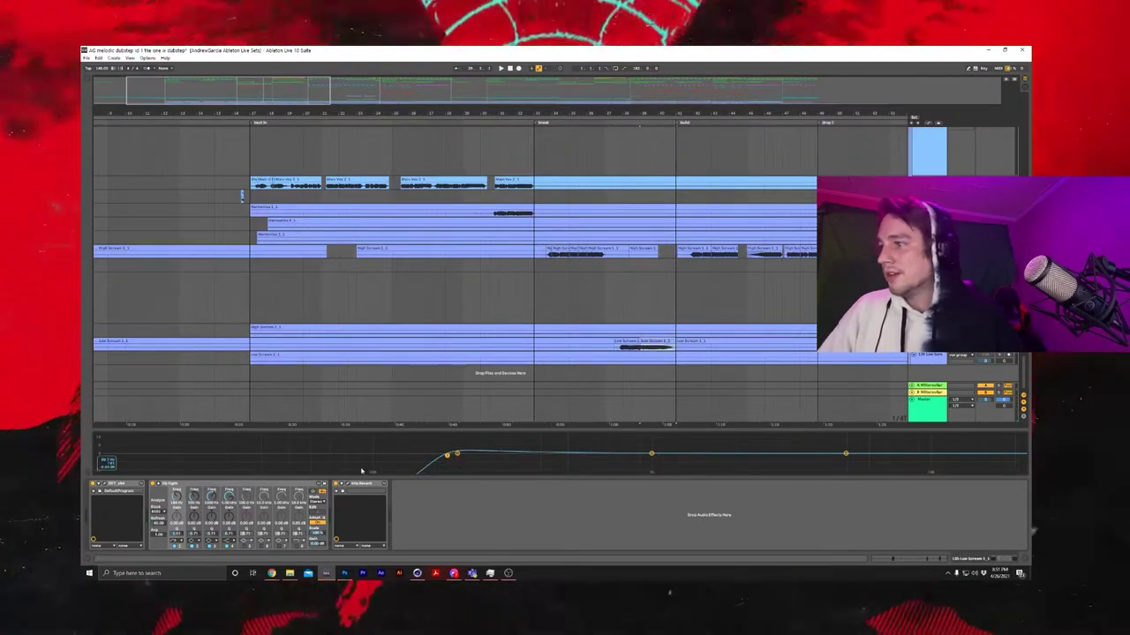
# Step: Examine the vocal, drum and bass tracks across the full length of the arrangement
pyautogui.scroll(5, 593, 278)
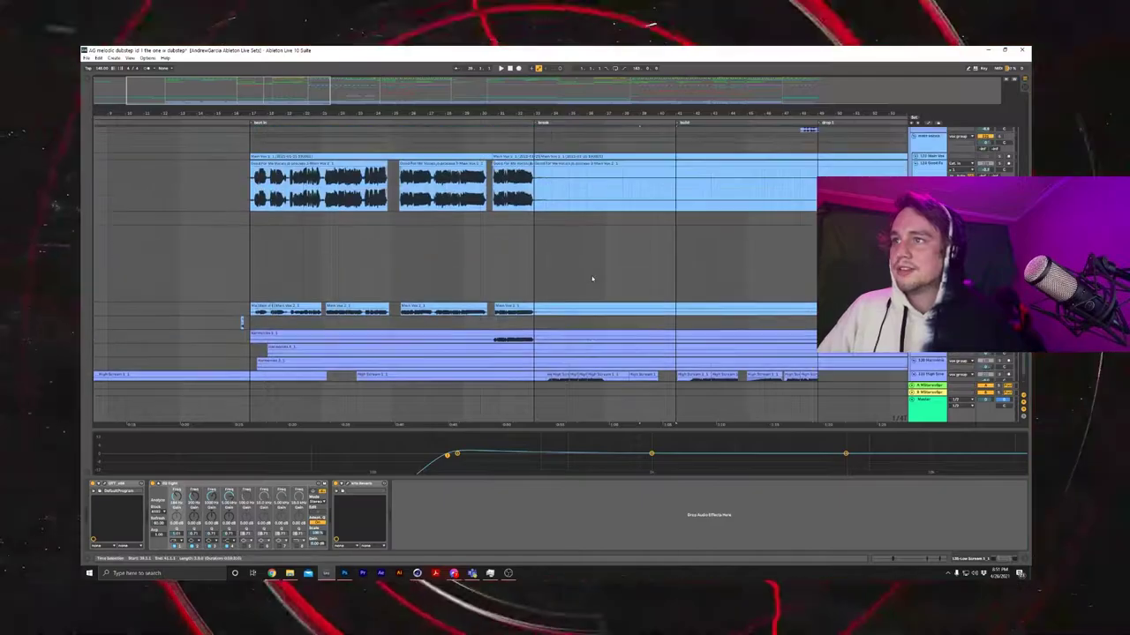
pyautogui.scroll(-5, 597, 276)
pyautogui.scroll(1, 690, 281)
pyautogui.scroll(-10, 690, 281)
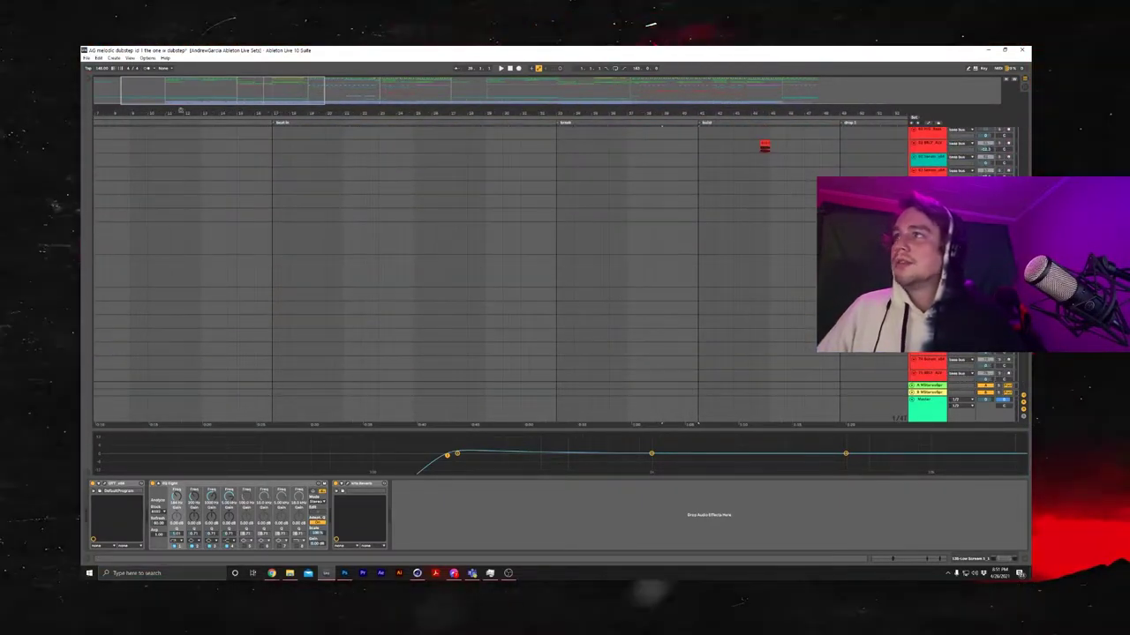
pyautogui.moveTo(181, 110); pyautogui.dragTo(181, 71)
pyautogui.scroll(6, 562, 320)
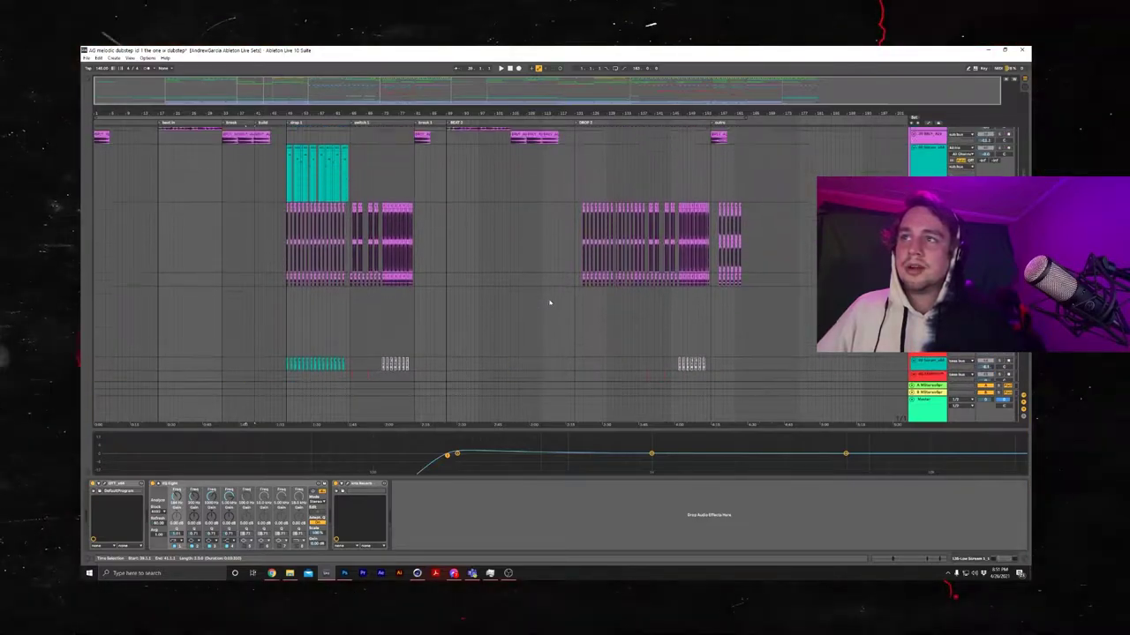
pyautogui.scroll(5, 327, 174)
pyautogui.moveTo(327, 112); pyautogui.dragTo(296, 118)
pyautogui.scroll(-2, 366, 254)
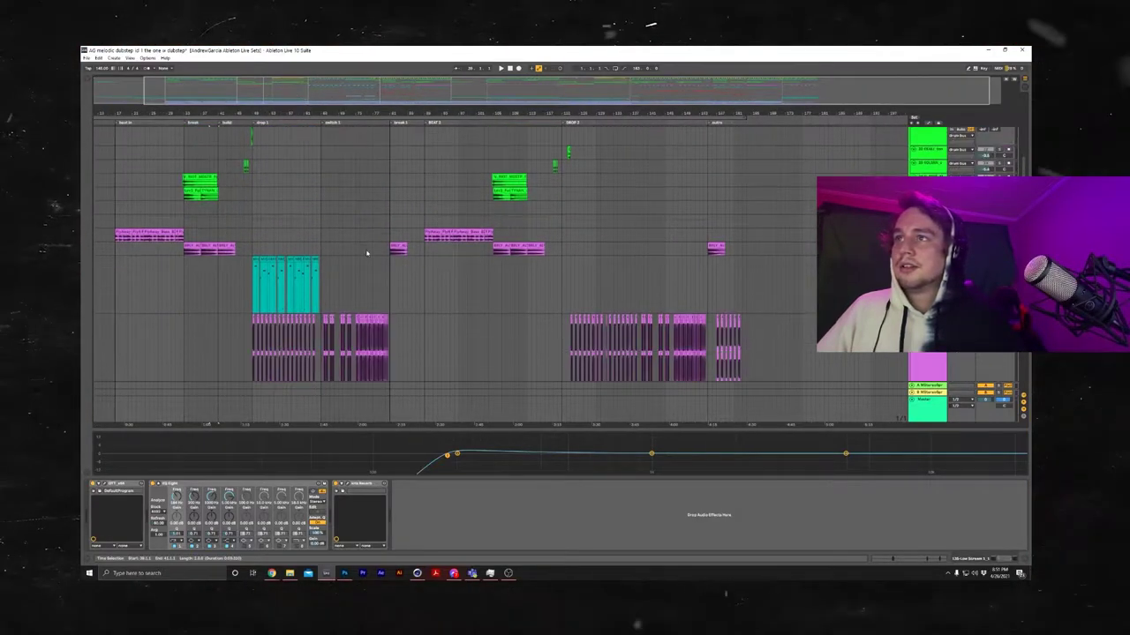
pyautogui.scroll(-8, 367, 253)
pyautogui.scroll(3, 479, 244)
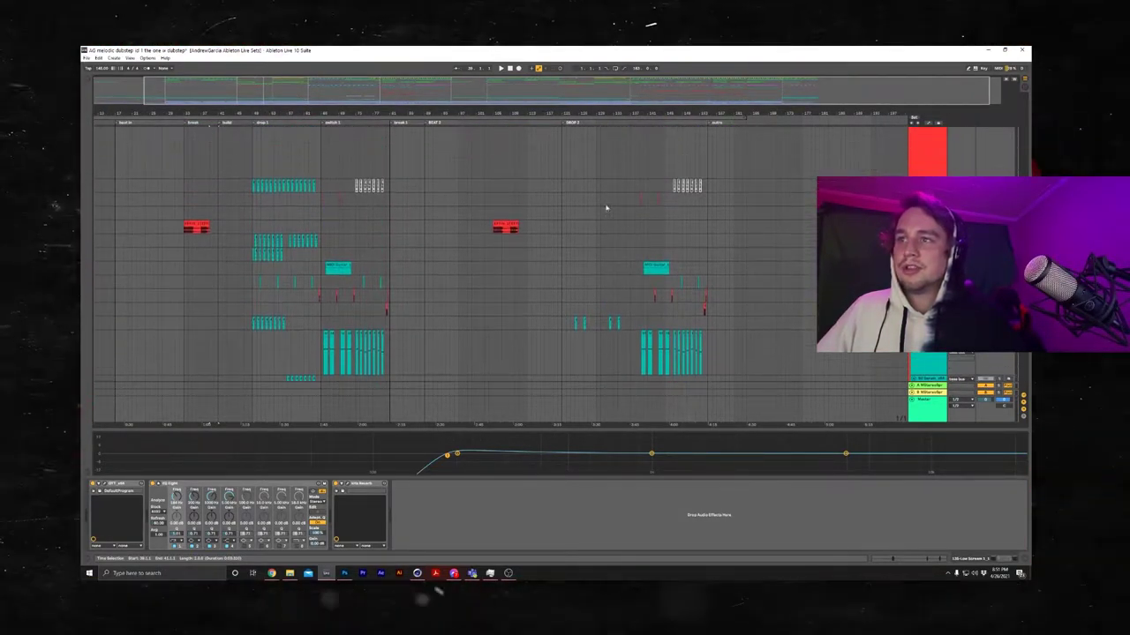
pyautogui.scroll(4, 606, 208)
pyautogui.scroll(3, 676, 218)
# Step: Examine the bass layers in drop 2 and select the first purple clip and the start of the dense purple run
pyautogui.hscroll(4, 676, 217)
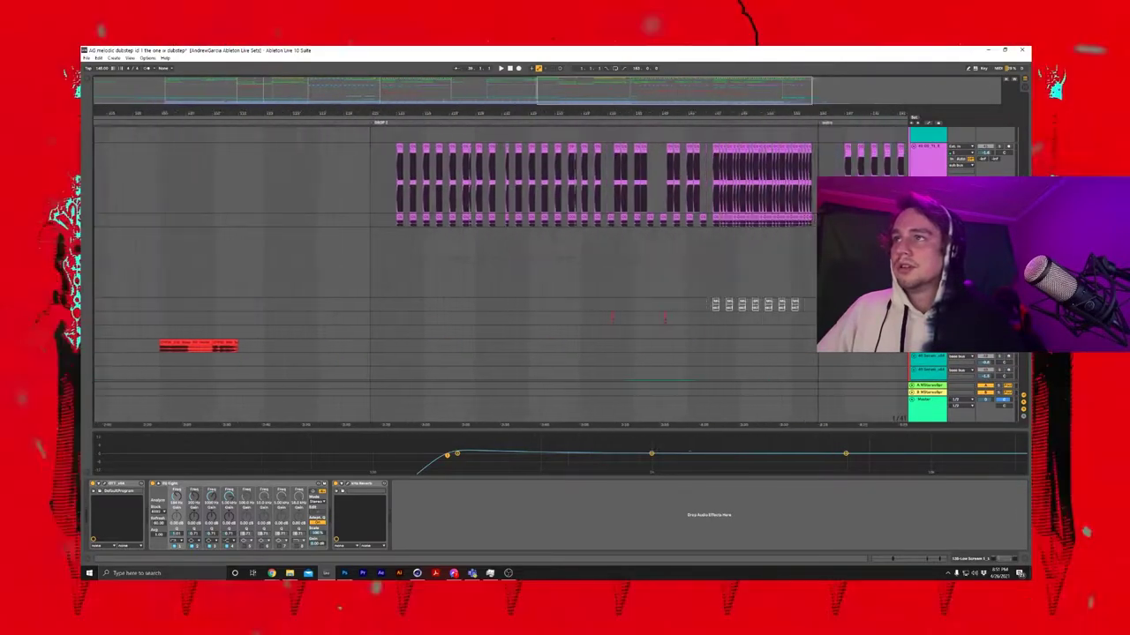
pyautogui.scroll(2, 554, 159)
pyautogui.hscroll(2, 553, 159)
pyautogui.scroll(3, 545, 215)
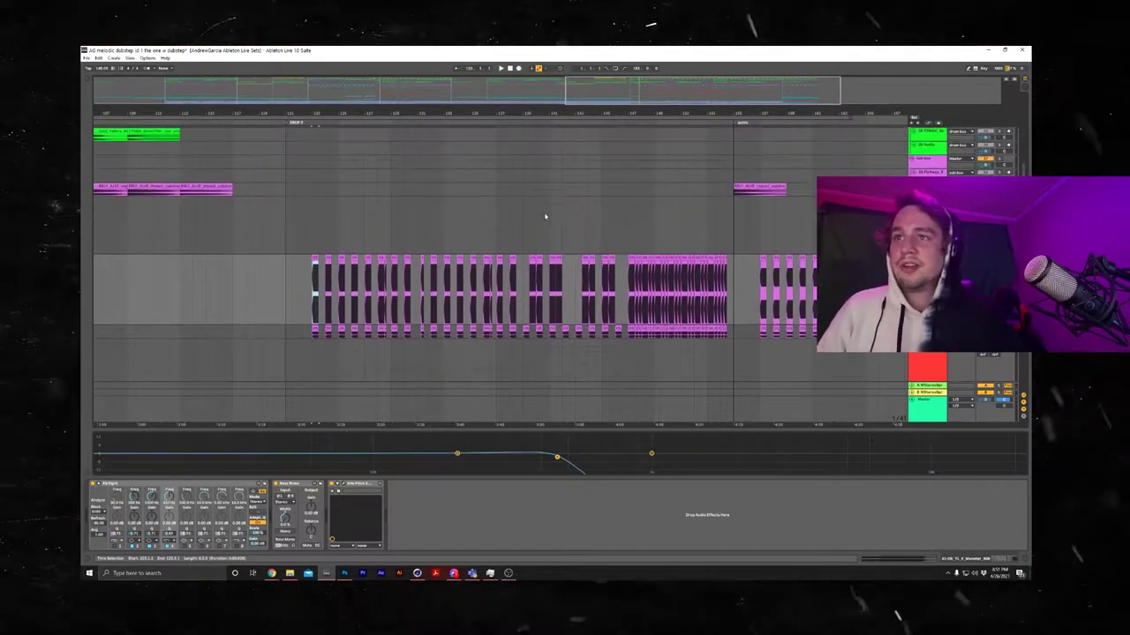
pyautogui.scroll(-4, 651, 258)
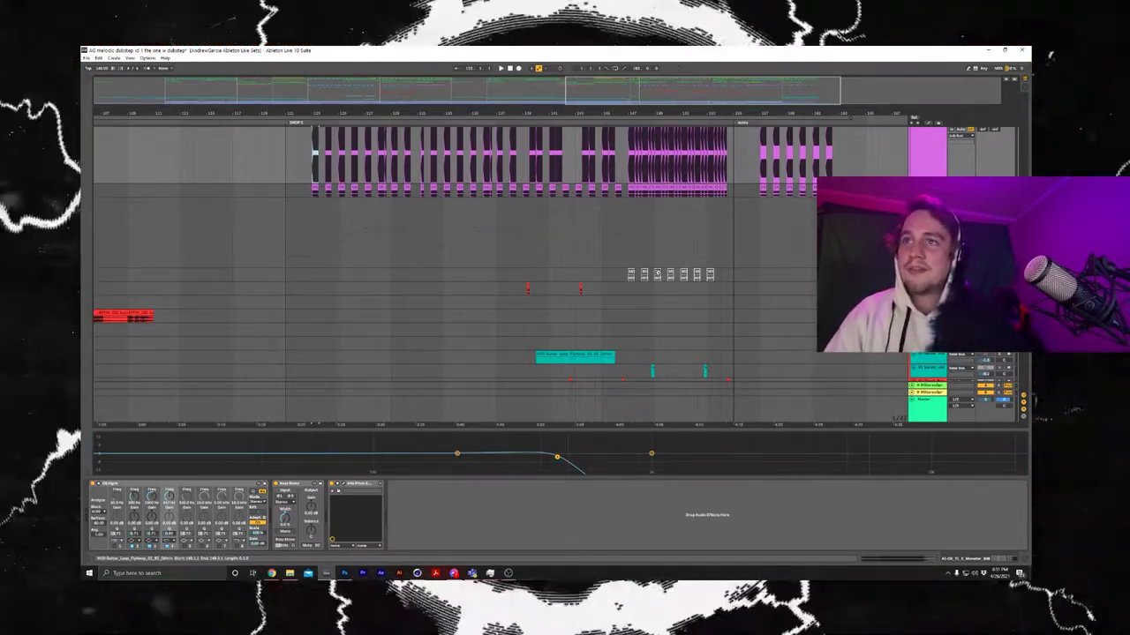
pyautogui.scroll(3, 631, 242)
pyautogui.click(632, 230)
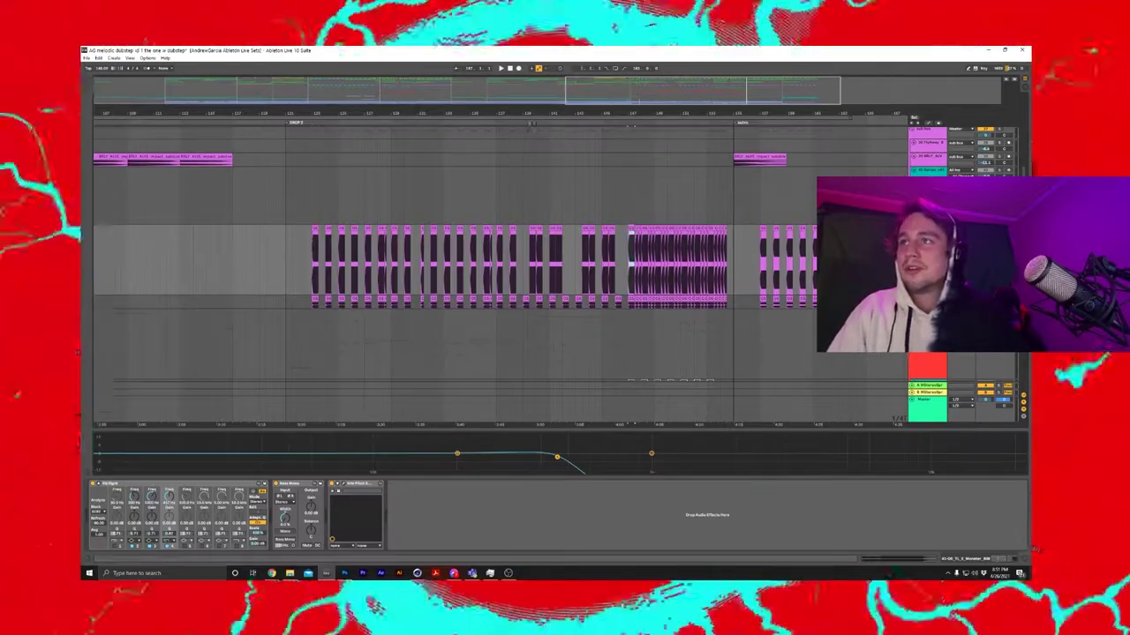
# Step: Play drop 2 from its first purple bass clip while checking the surrounding drum and bass tracks
pyautogui.moveTo(668, 92); pyautogui.dragTo(633, 88)
pyautogui.scroll(3, 674, 198)
pyautogui.scroll(-4, 678, 203)
pyautogui.scroll(3, 633, 179)
pyautogui.scroll(-4, 407, 227)
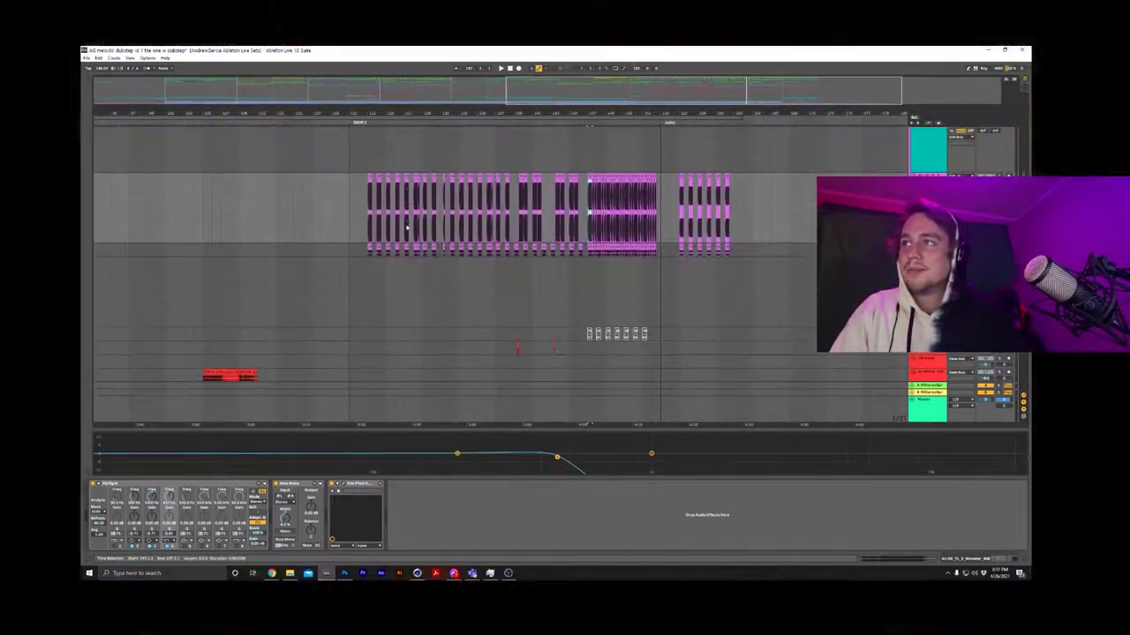
pyautogui.press('space')
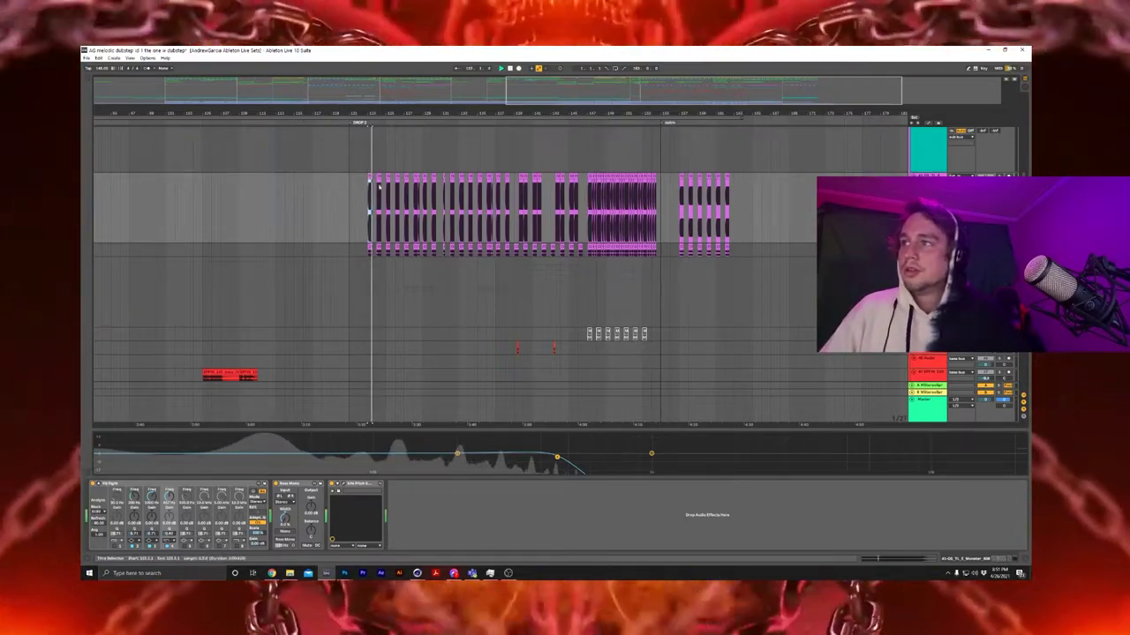
pyautogui.scroll(3, 739, 250)
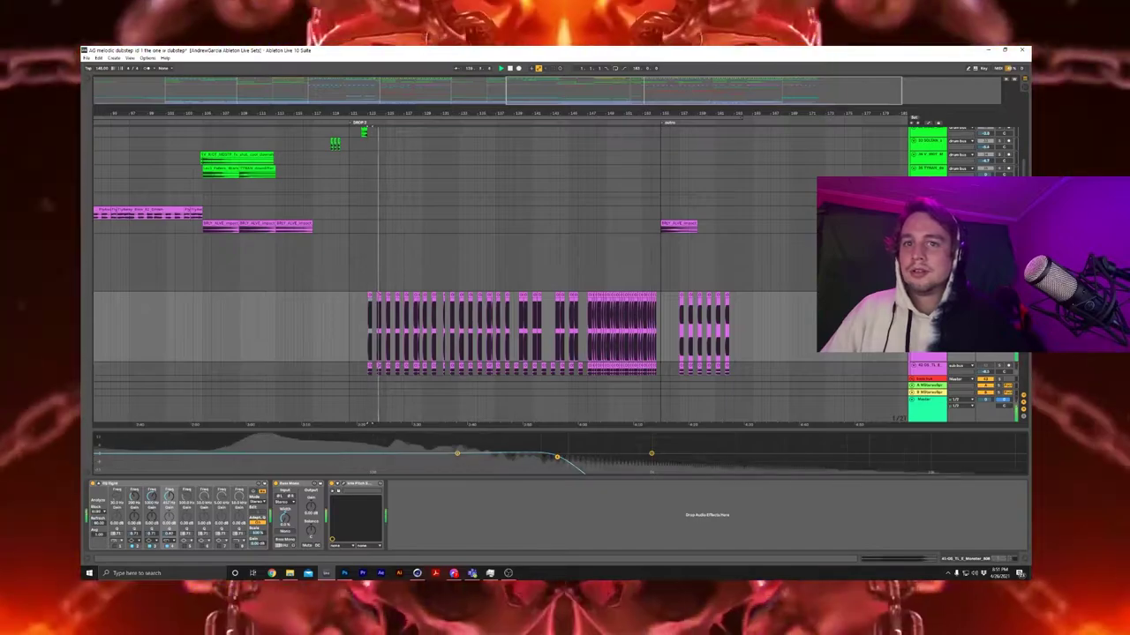
pyautogui.scroll(-3, 651, 289)
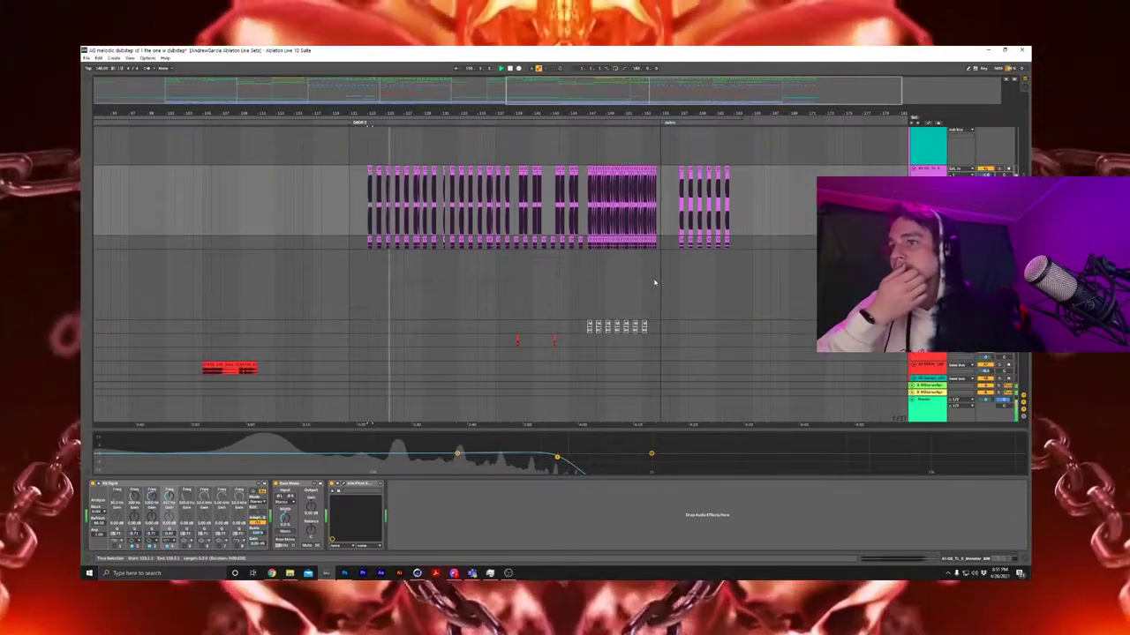
# Step: Select the long teal clip in the second half of drop 2 to show its devices and stop playback
pyautogui.scroll(-4, 653, 284)
pyautogui.click(653, 261)
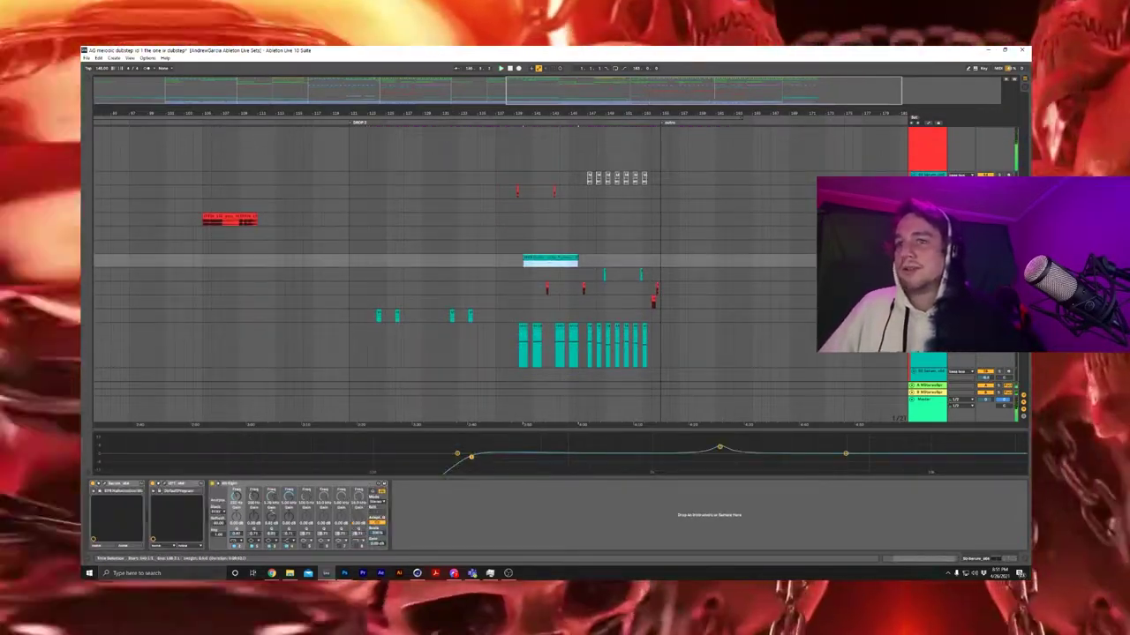
pyautogui.scroll(-1, 772, 268)
pyautogui.scroll(1, 773, 268)
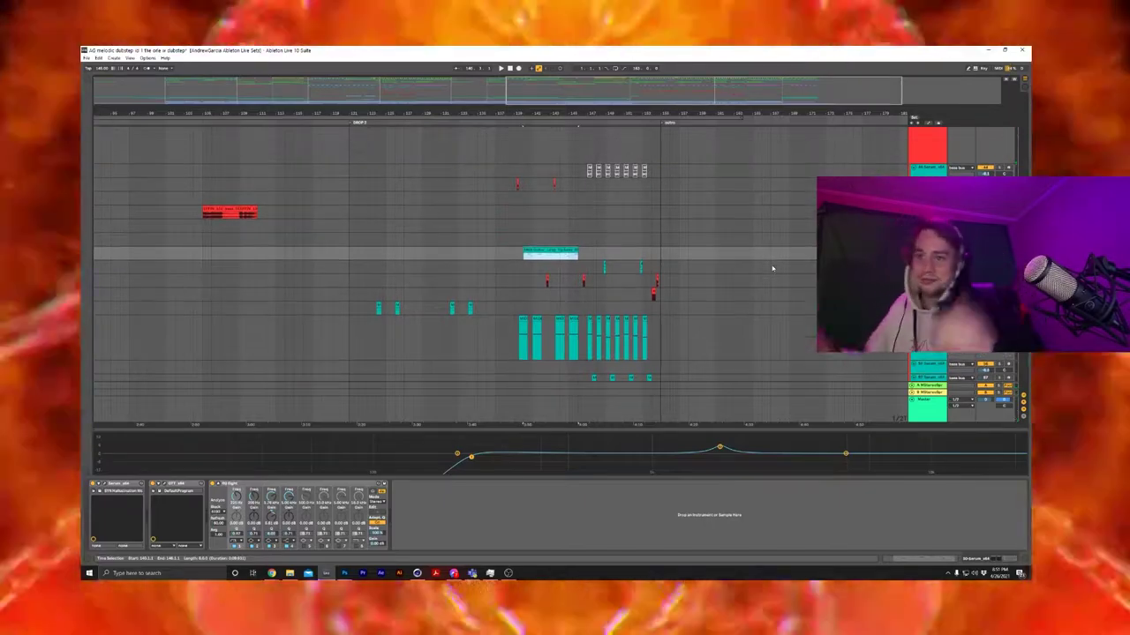